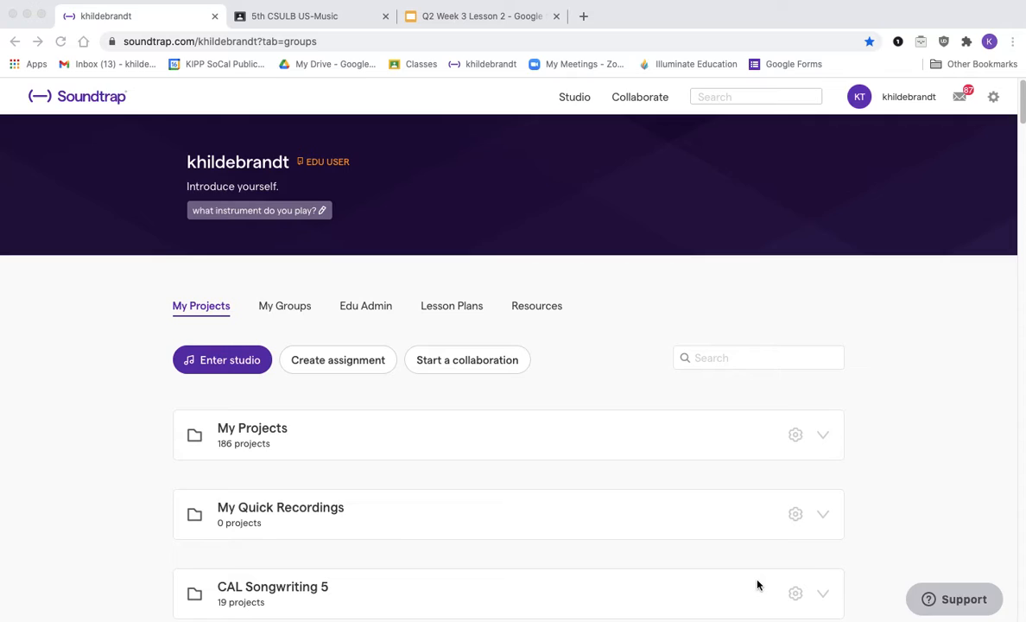
Step: Open the 5th CSULB class's Classwork, go to the Soundtrap topic, and open the Songwriting Project 5 assignment
click(317, 22)
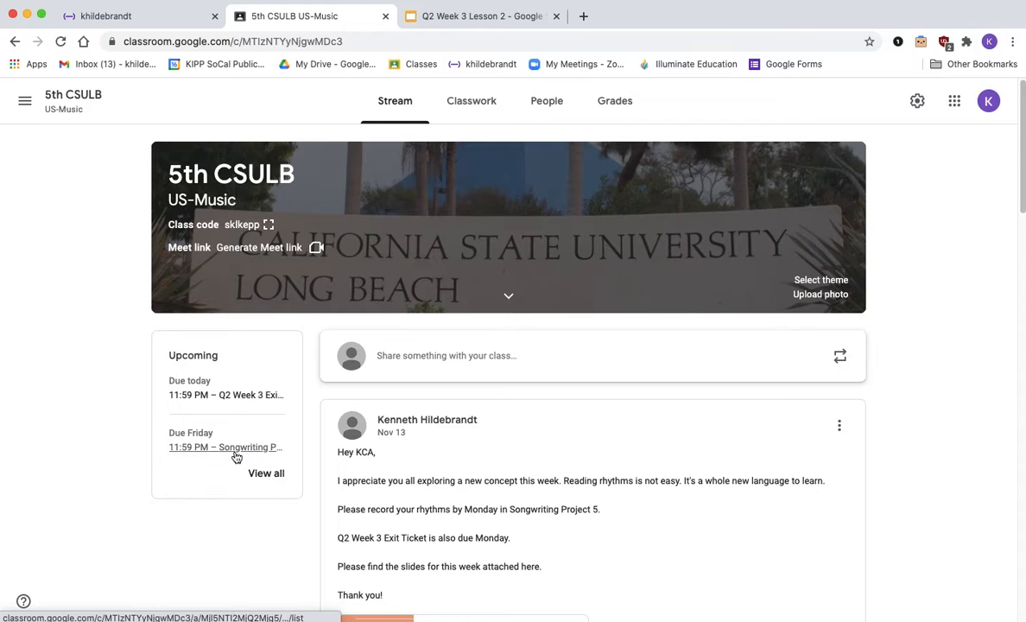
click(480, 104)
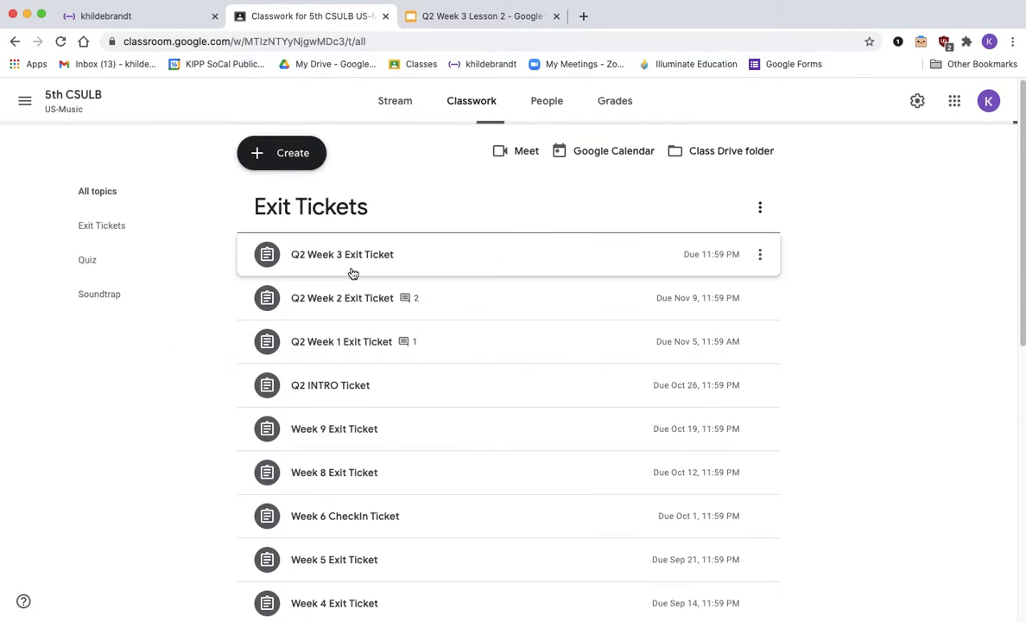
scroll(353, 273, down, 10)
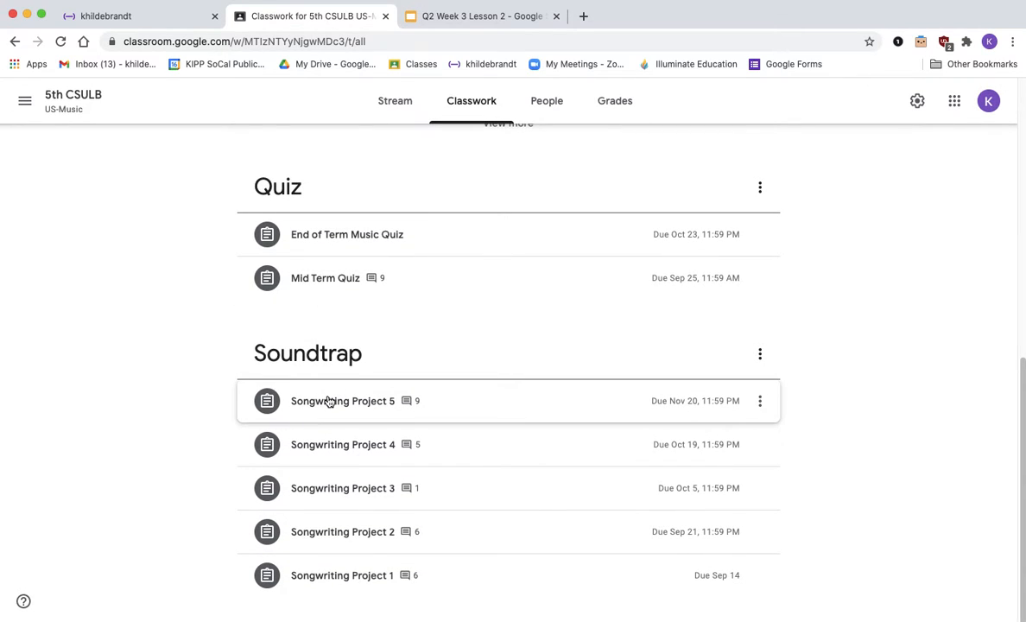
scroll(329, 401, up, 10)
click(108, 308)
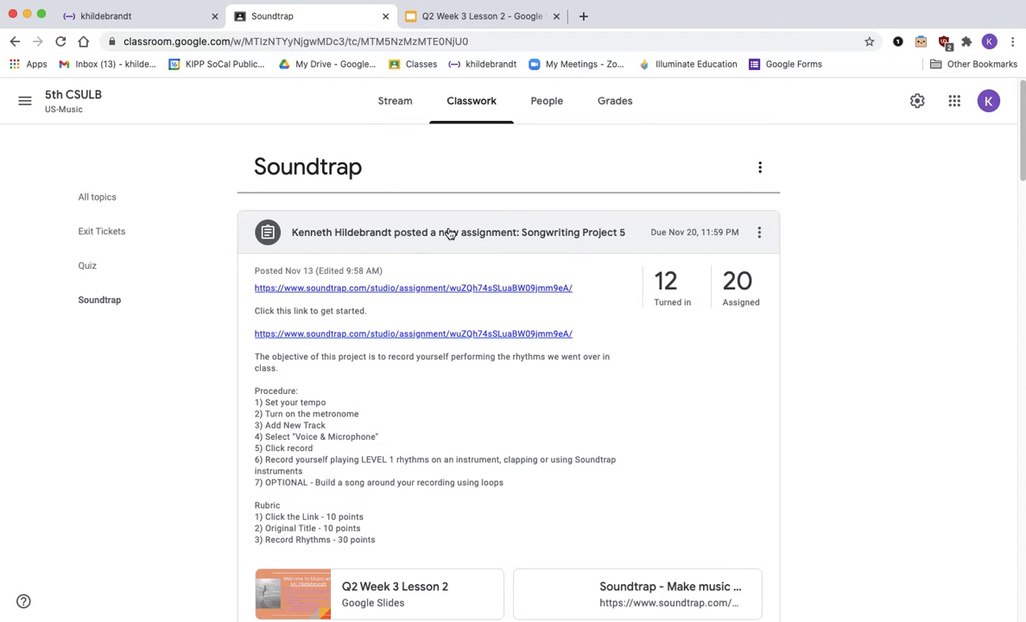
scroll(449, 232, down, 3)
scroll(327, 559, up, 2)
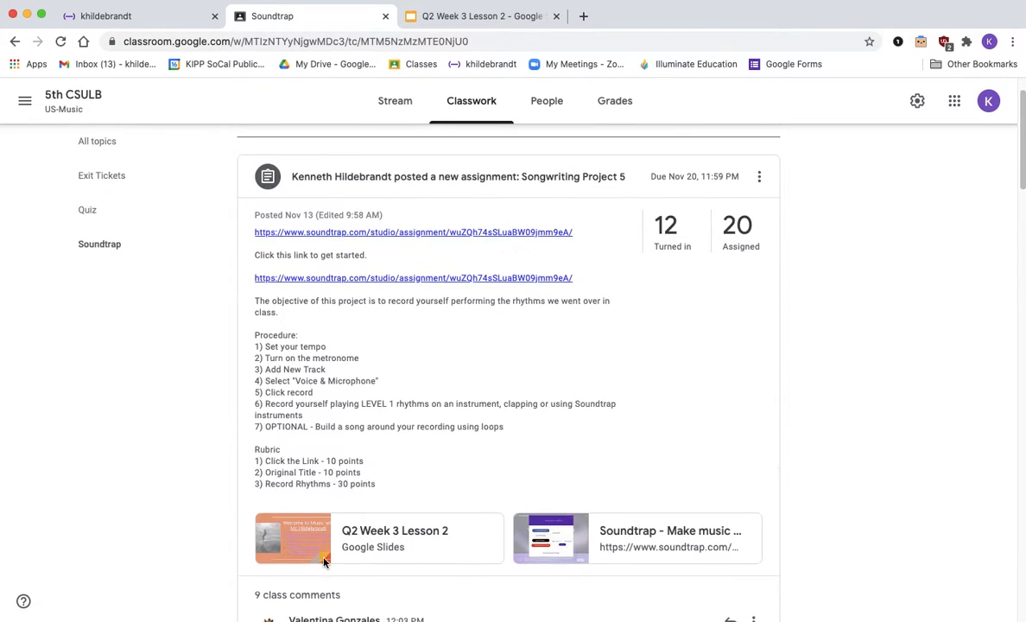
scroll(324, 561, up, 1)
click(449, 218)
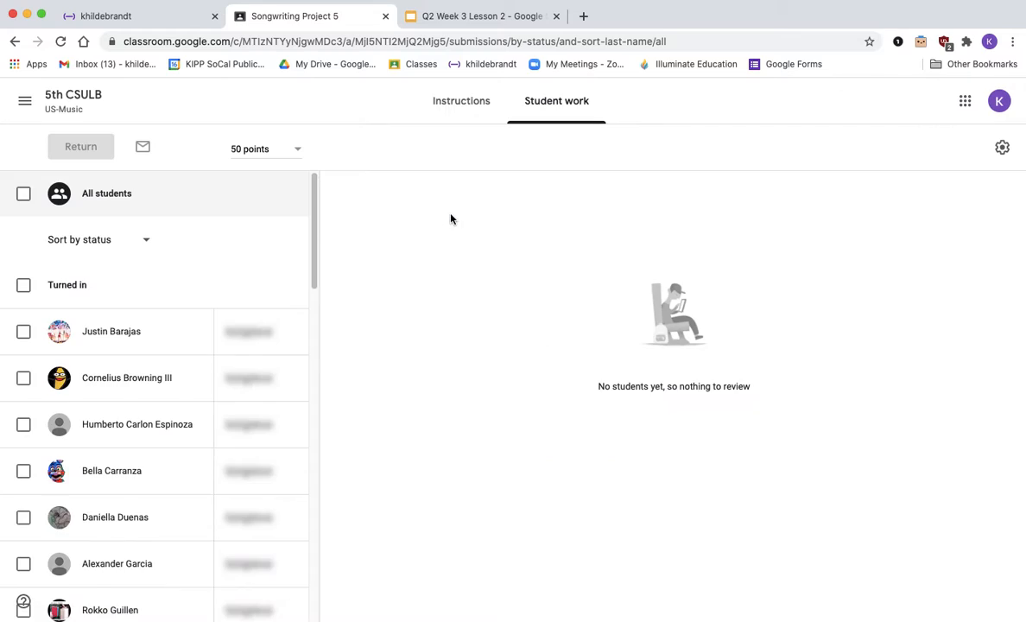
Step: Review the assignment's instructions and the Level 1 rhythms slide, then open the assignment's Soundtrap link
click(462, 105)
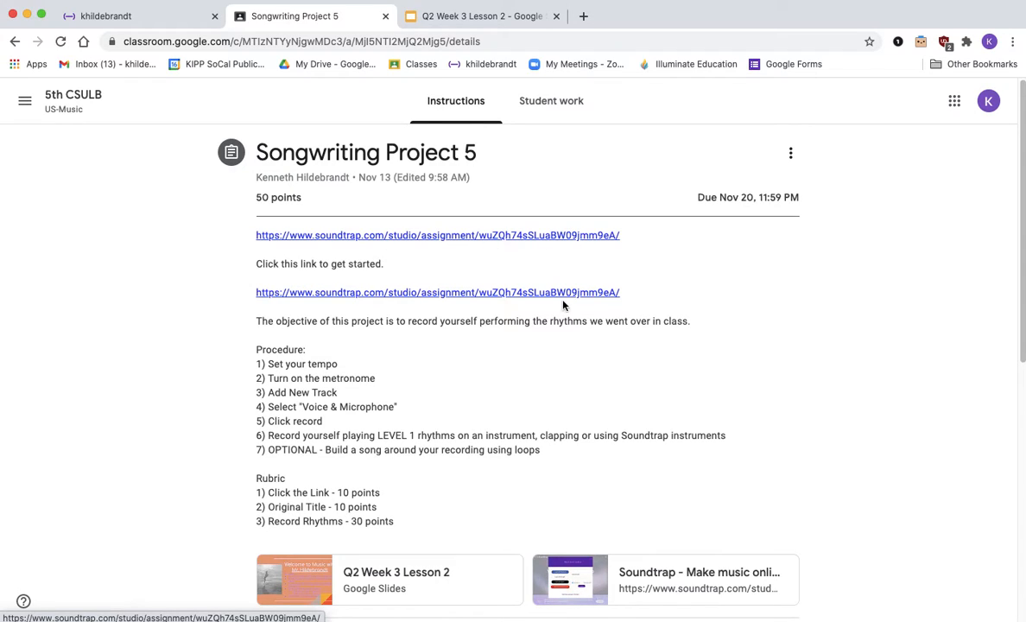
double_click(284, 323)
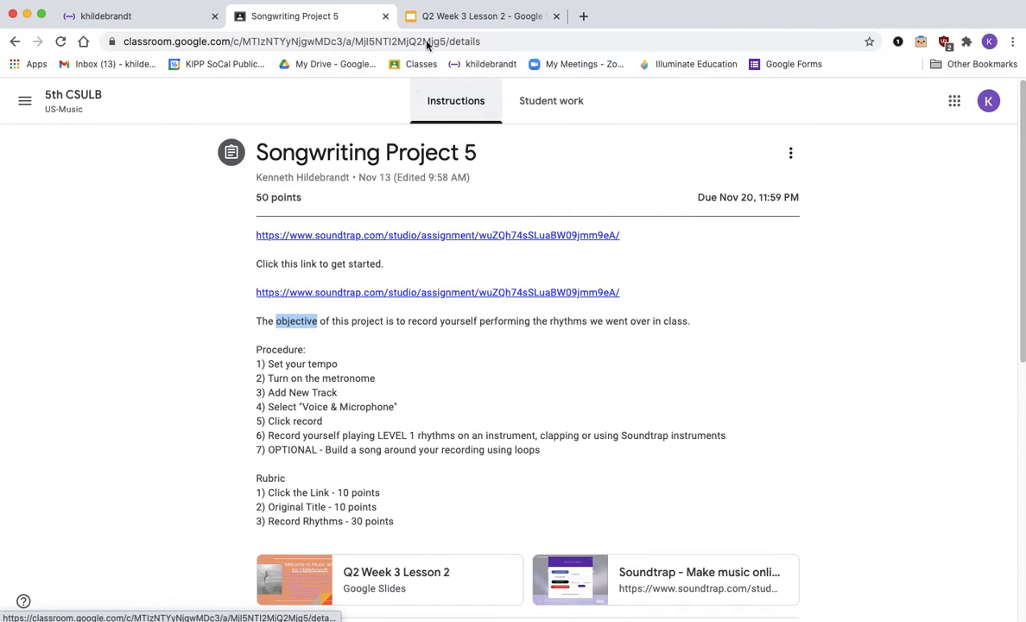
click(488, 17)
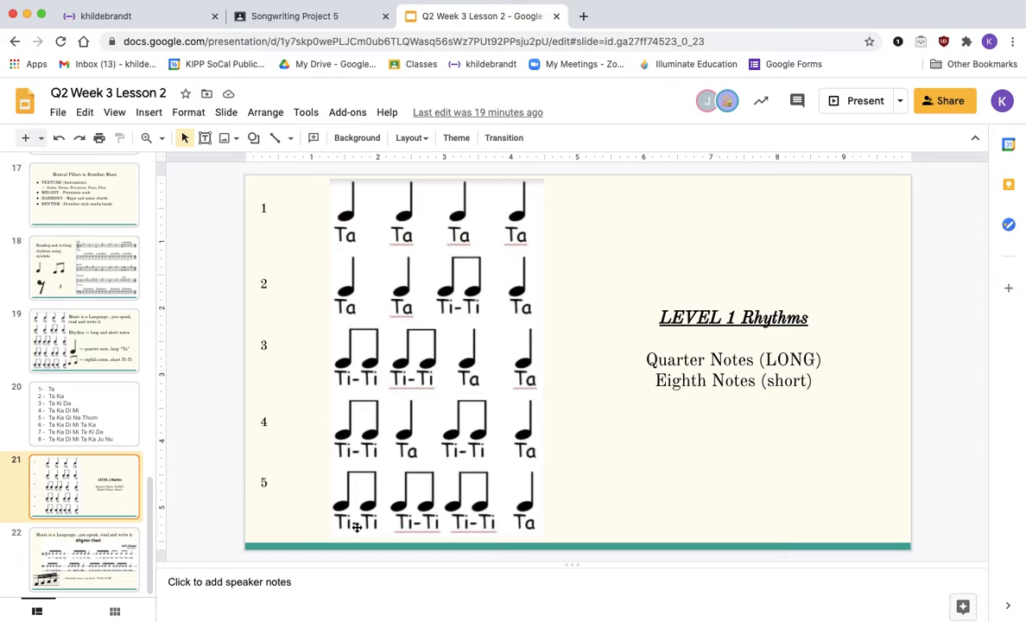
click(316, 20)
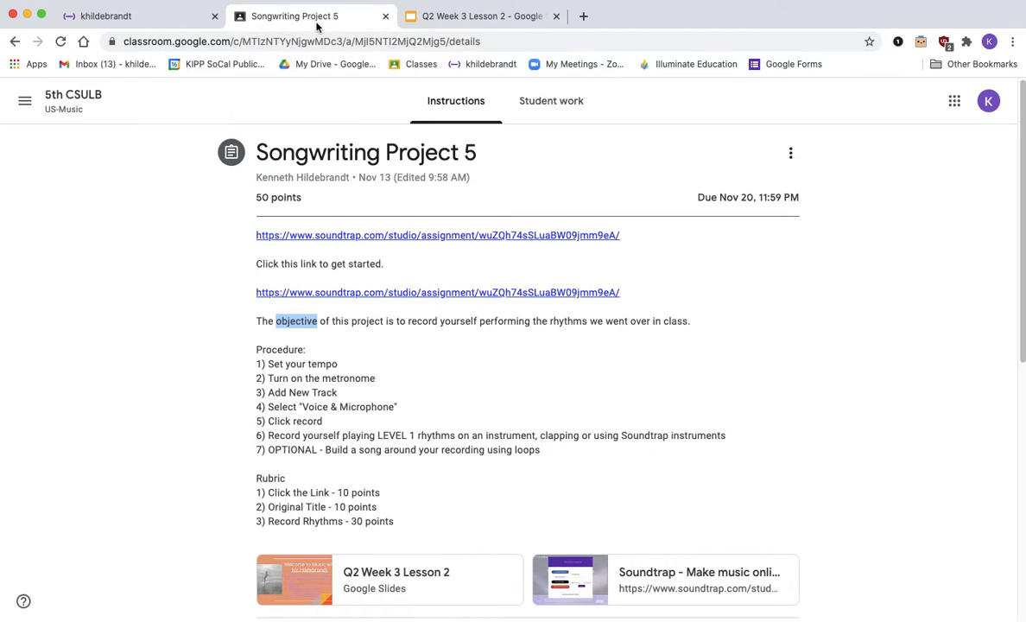
click(319, 339)
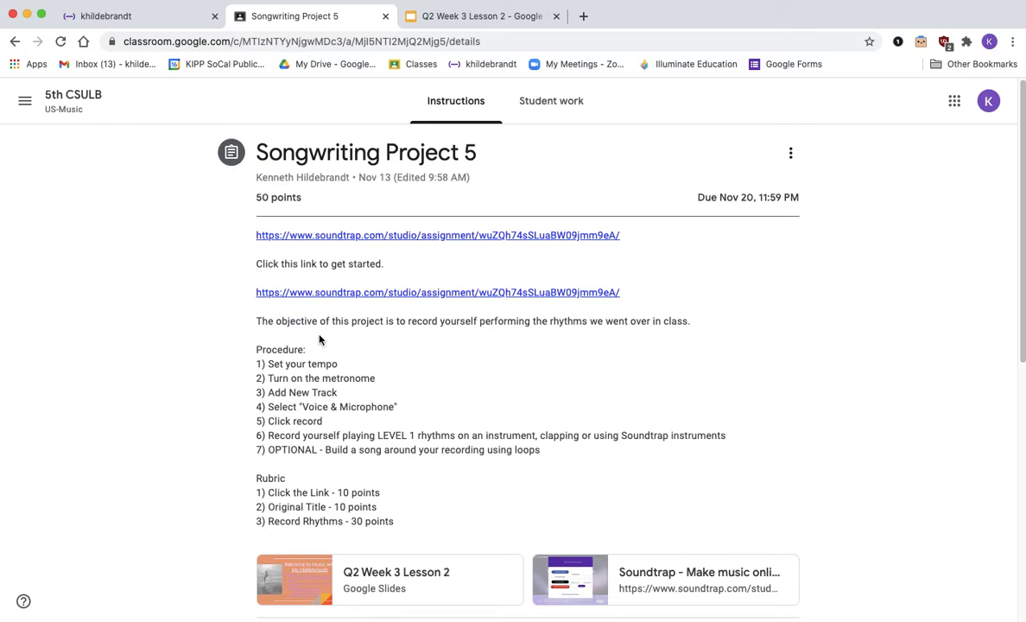
click(346, 237)
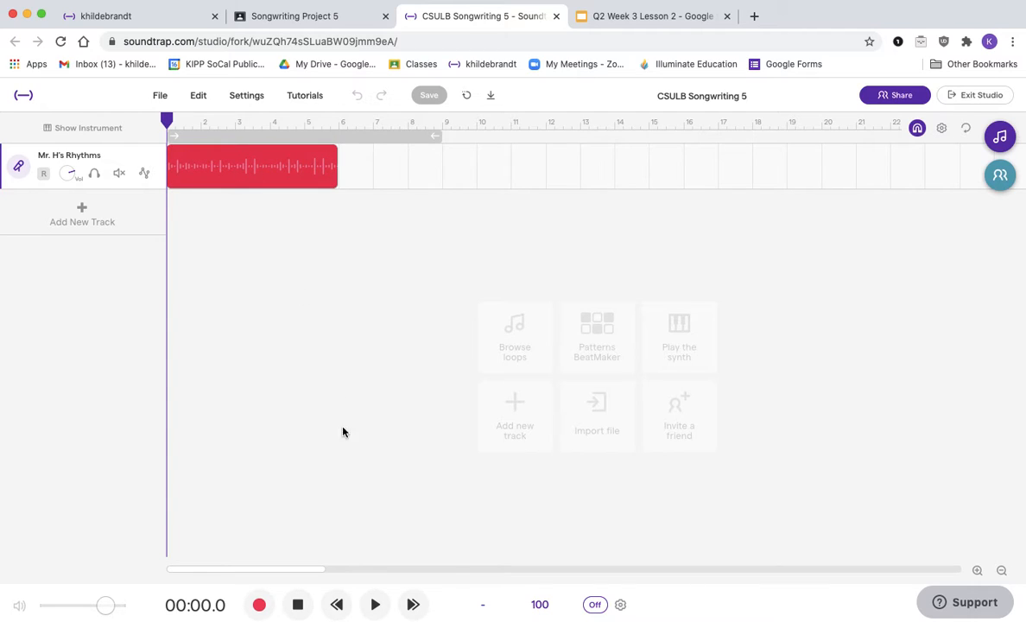
Step: Play and stop the sample Mr. H's Rhythms recording, then mute that track
click(377, 606)
click(653, 17)
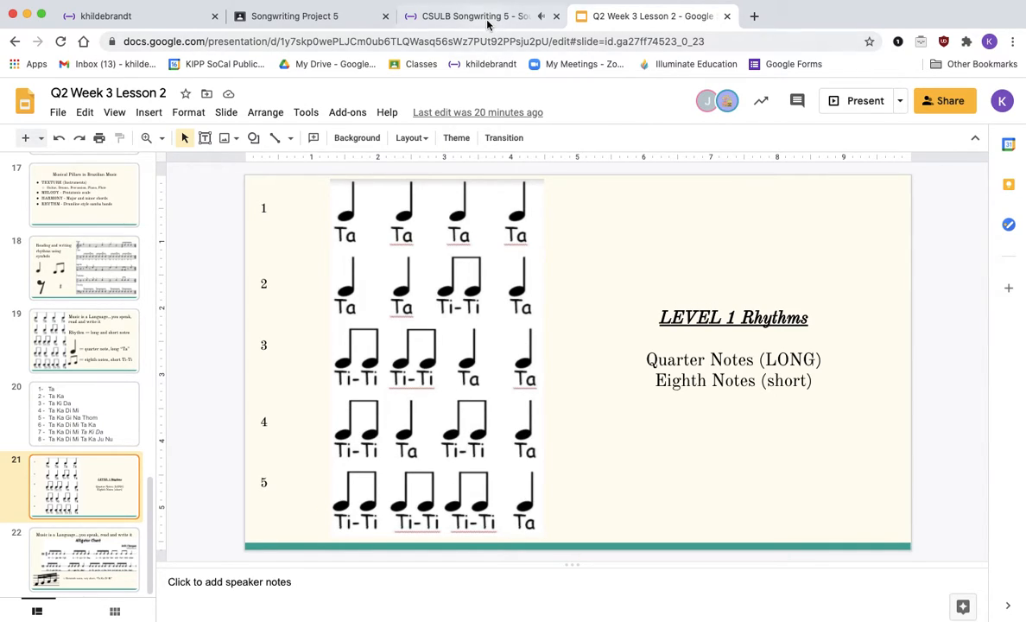
click(458, 16)
click(297, 607)
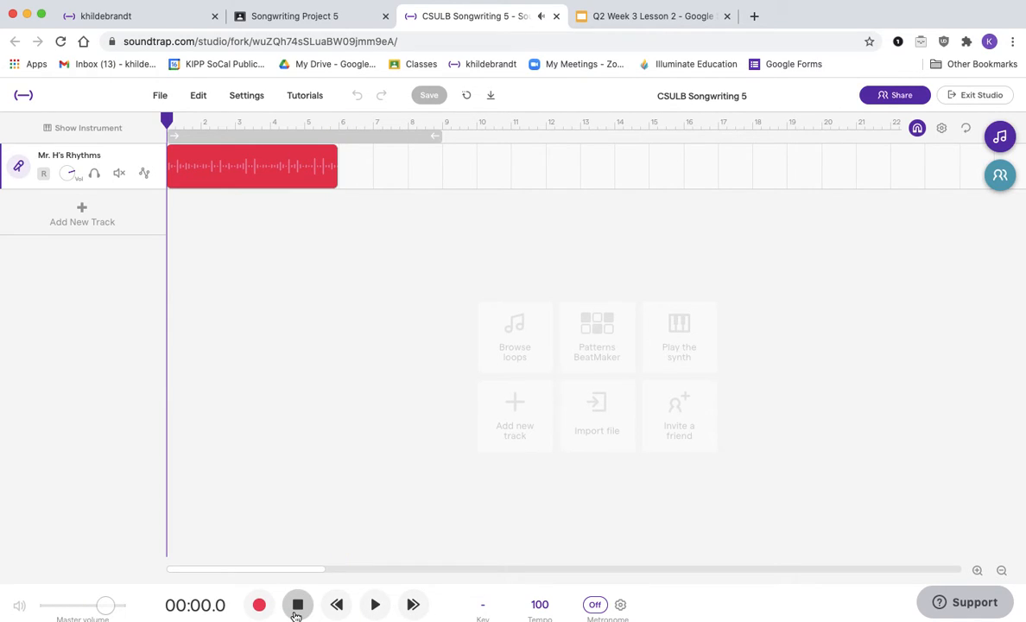
click(118, 174)
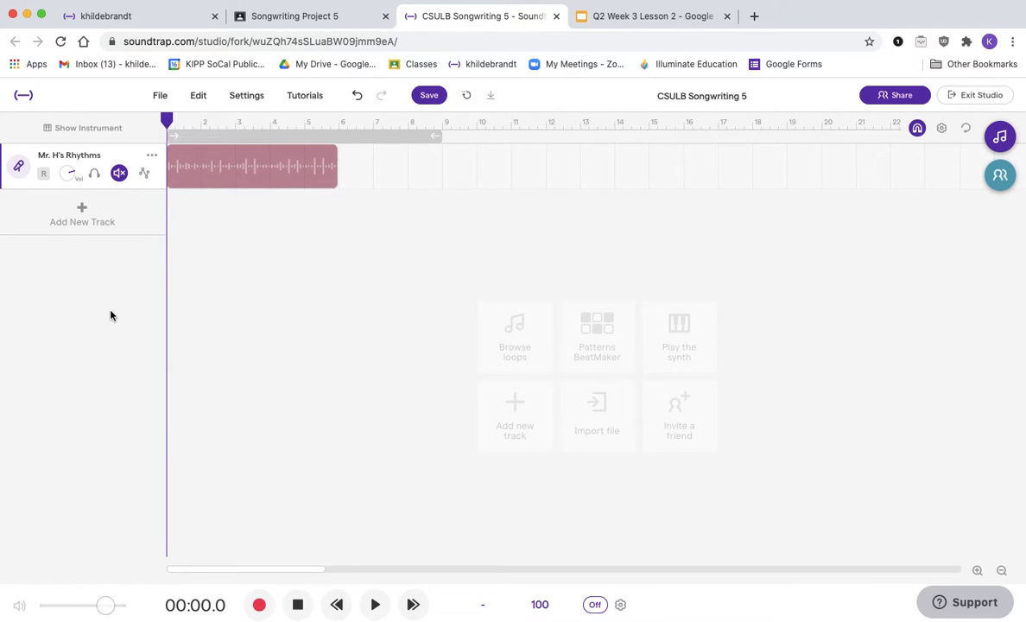
Step: Highlight the Procedure steps and the first two Rubric lines in the assignment instructions
click(289, 17)
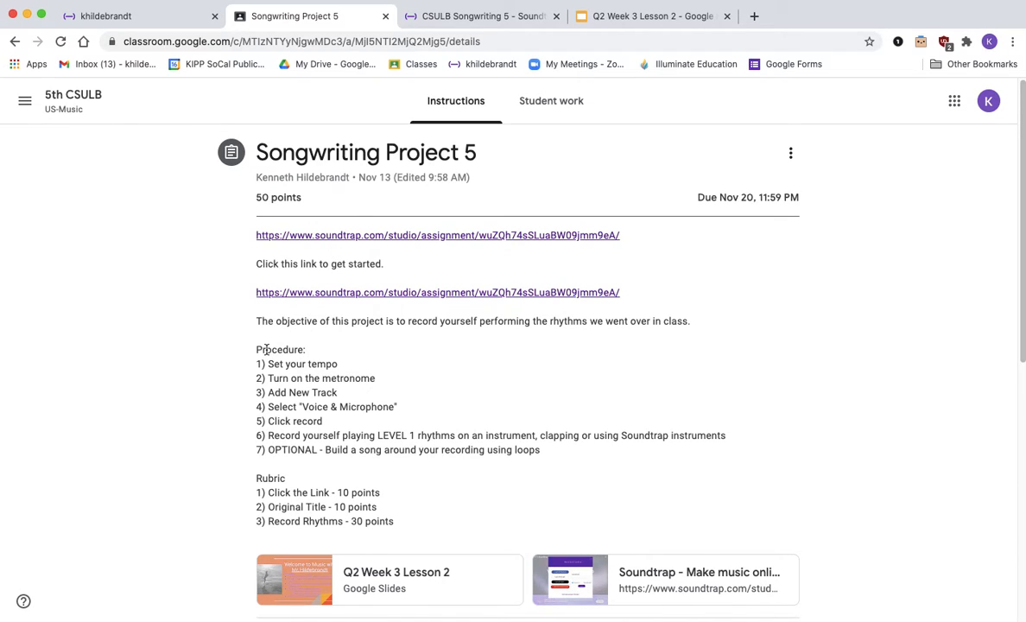
drag(557, 459, 262, 352)
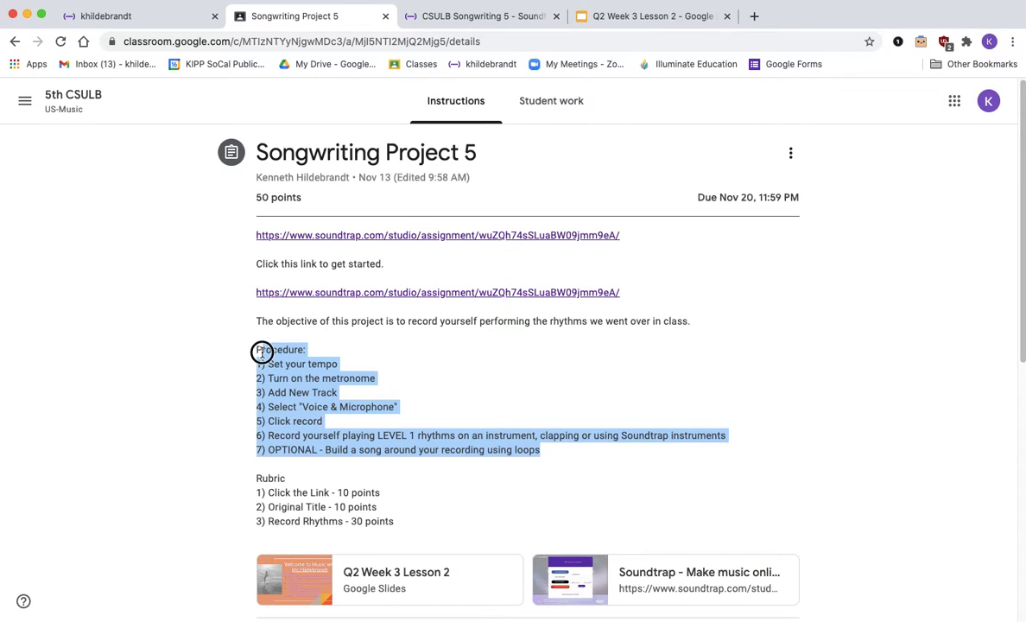
click(262, 353)
double_click(264, 482)
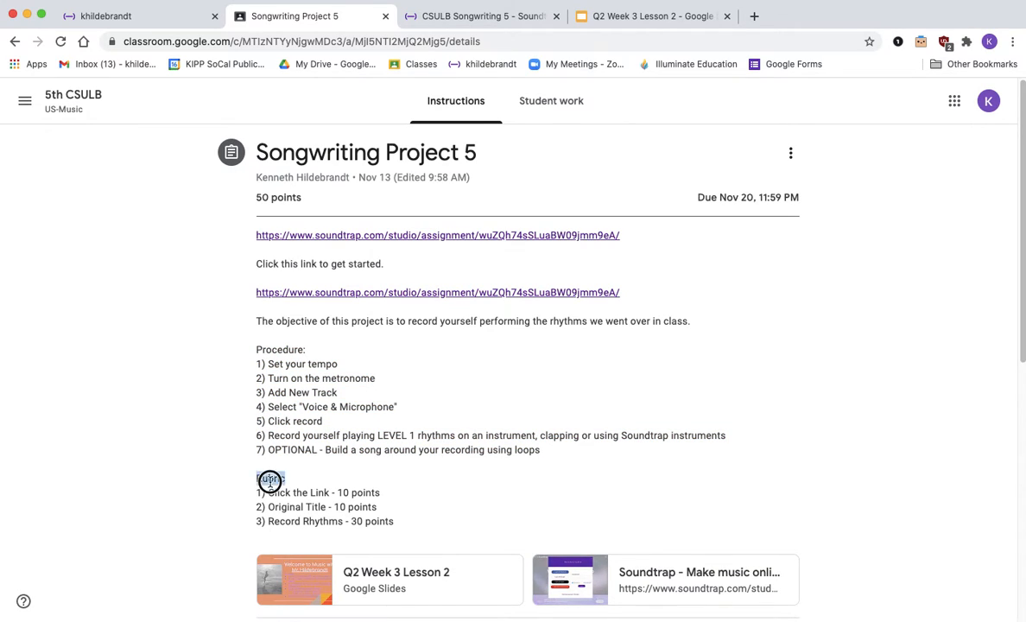
triple_click(277, 490)
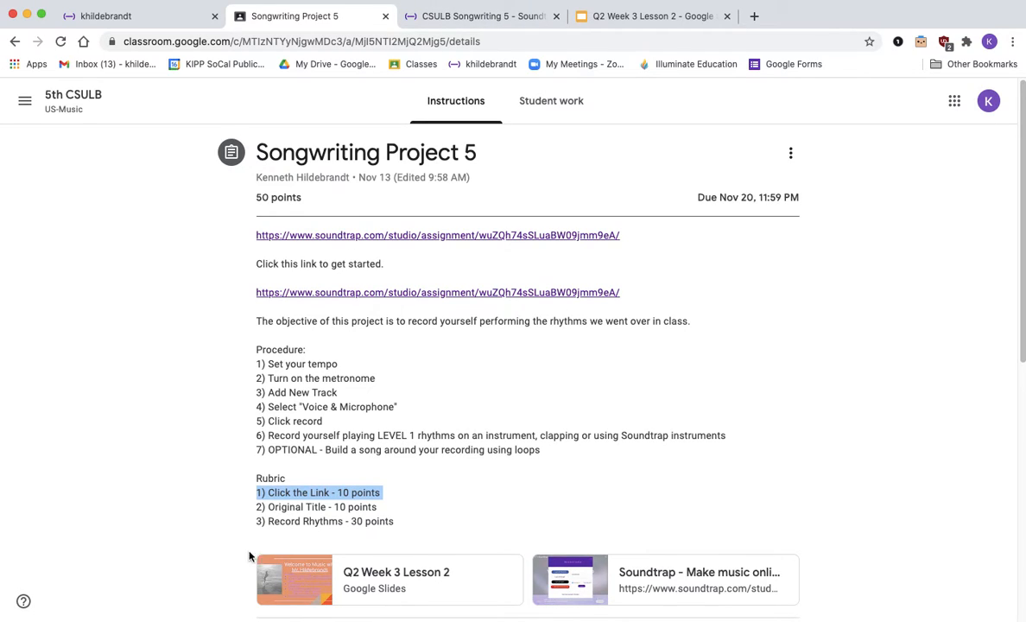
triple_click(290, 506)
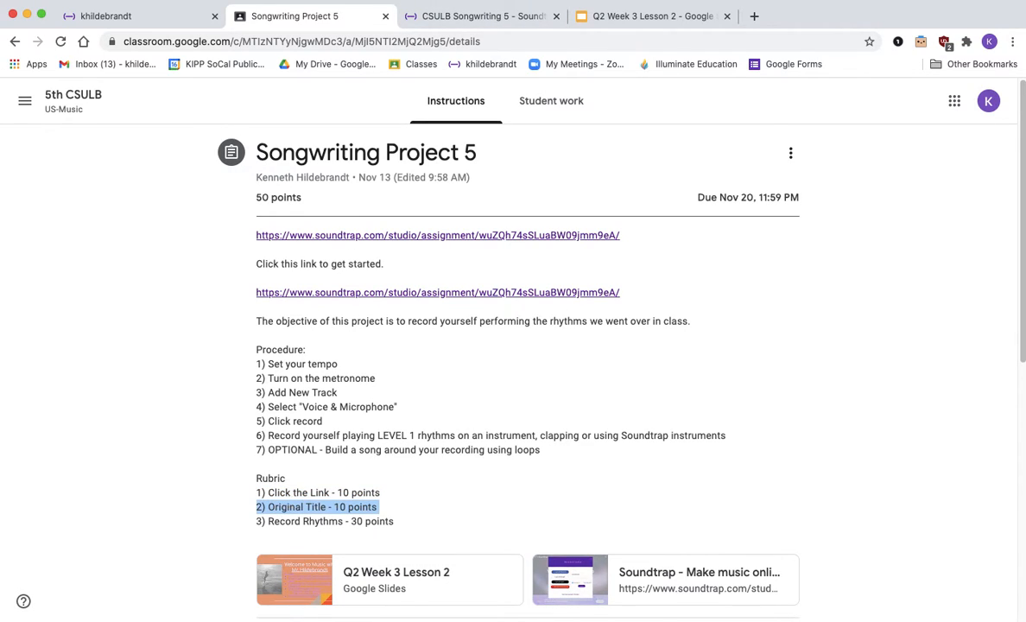
Step: Rename the Soundtrap project to Mr. Hildebrandt's Jams and save it
click(474, 16)
click(701, 94)
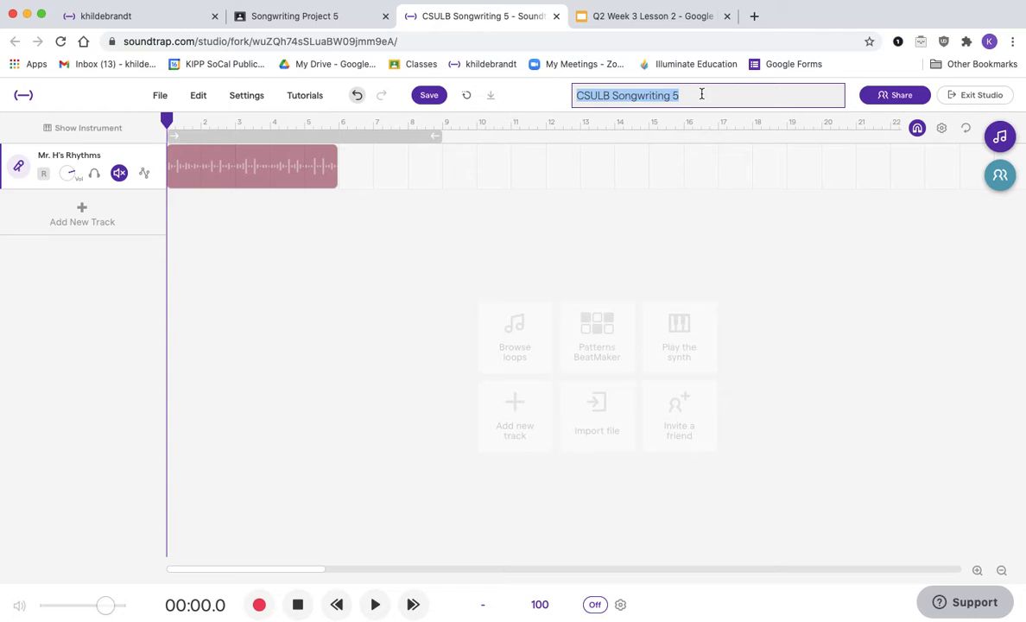
text(Mr. Hildebrandt's Jams)
key(Return)
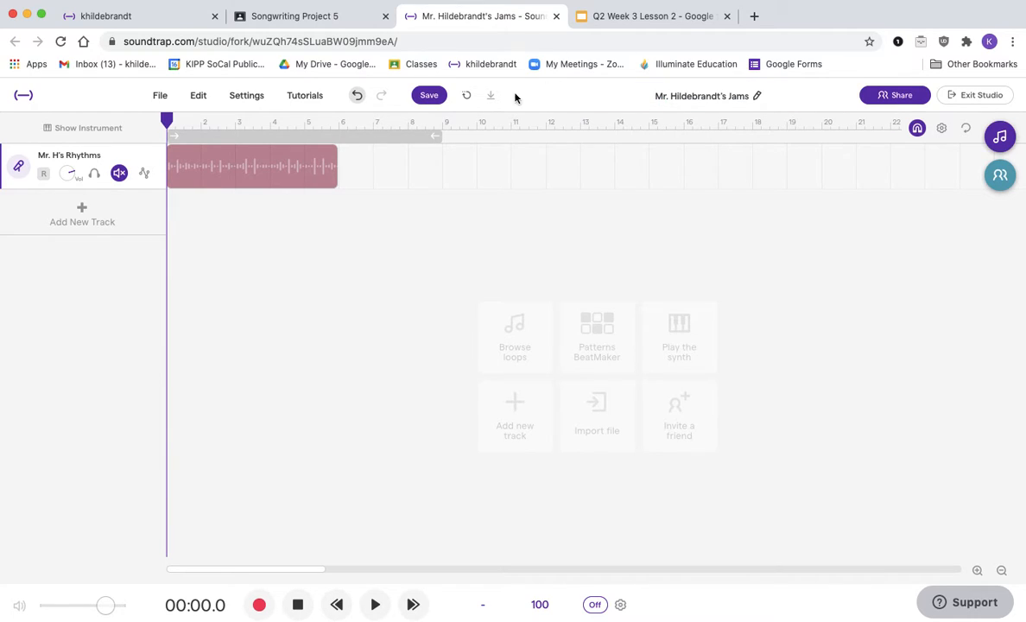
click(429, 95)
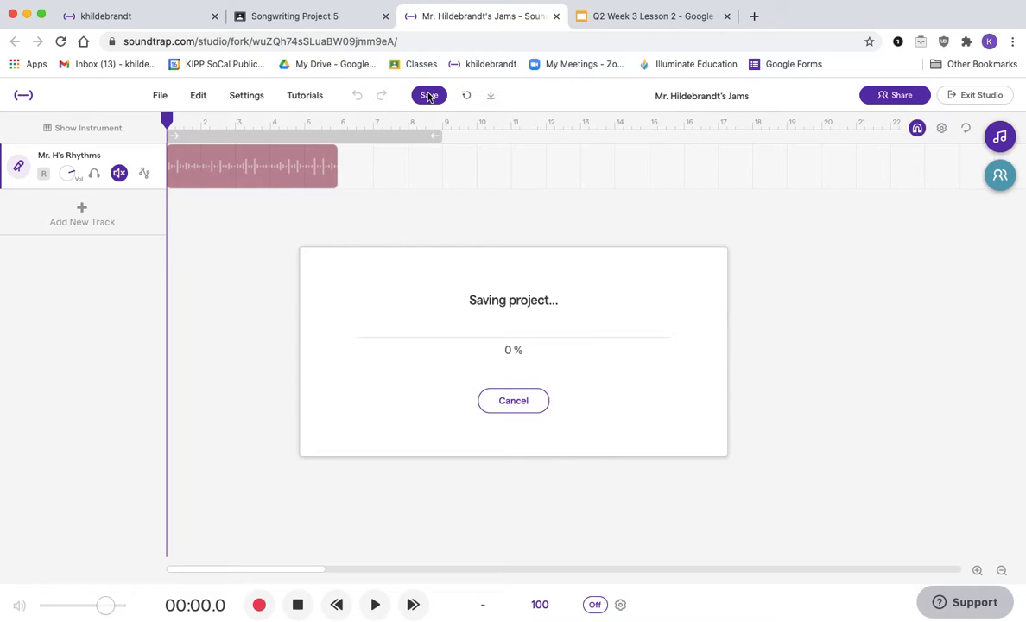
Step: Highlight the Record Rhythms rubric line and the Set your tempo procedure step
click(333, 16)
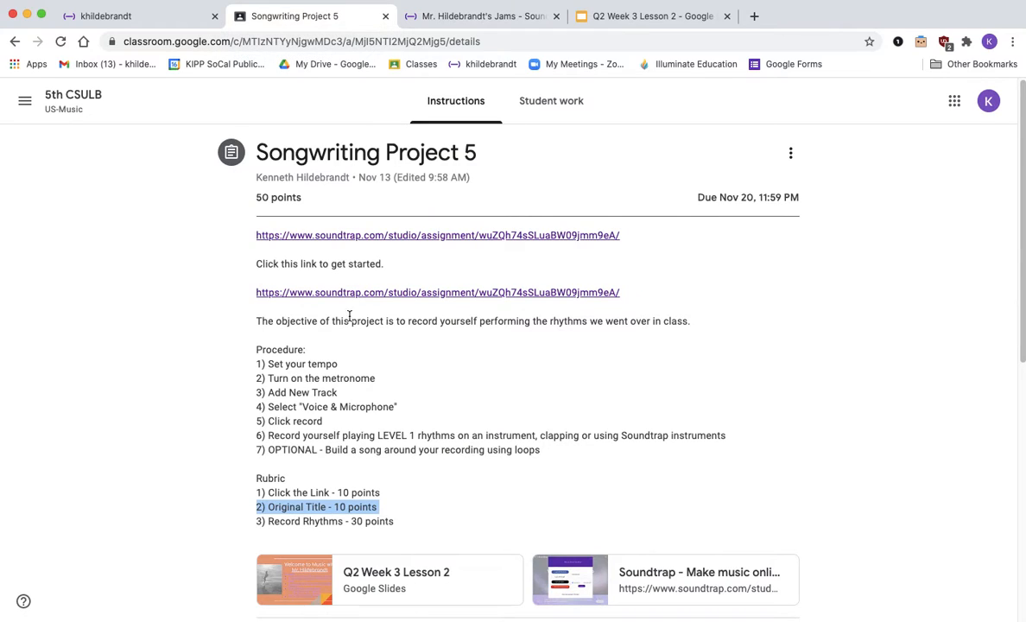
triple_click(321, 523)
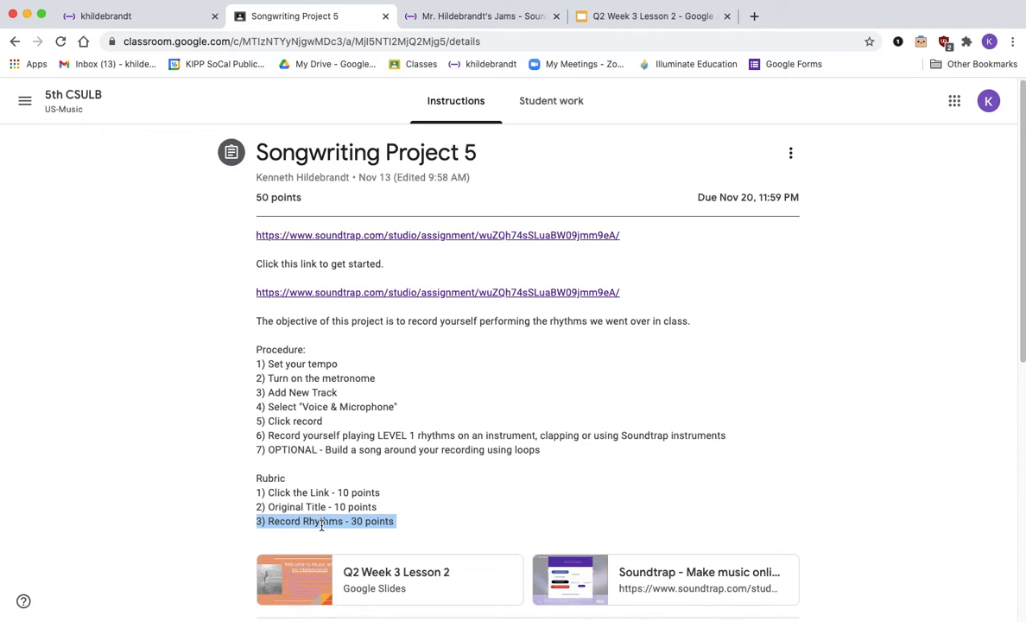
click(476, 18)
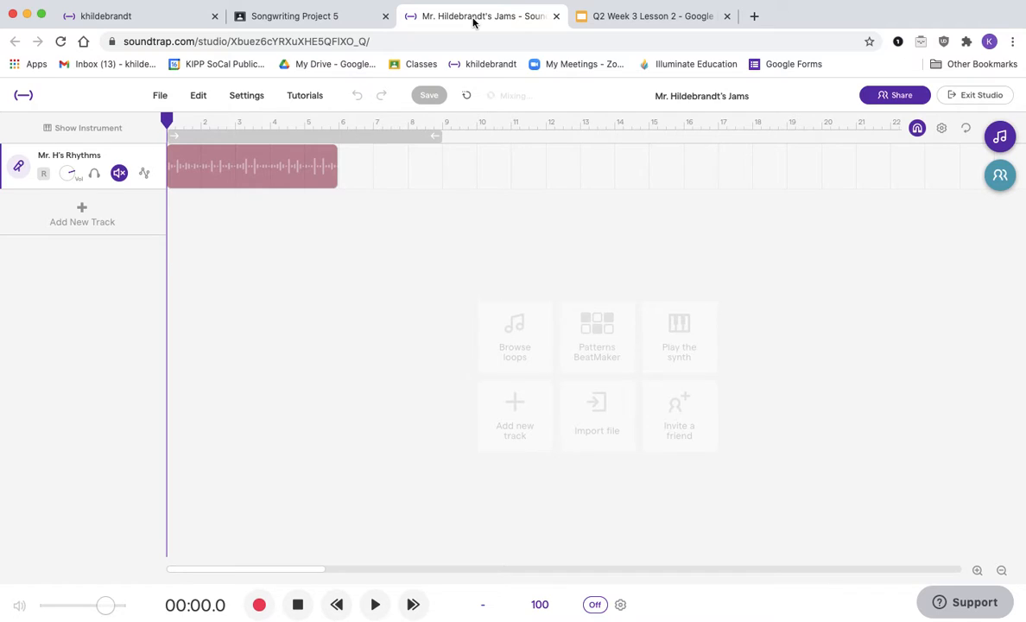
click(307, 17)
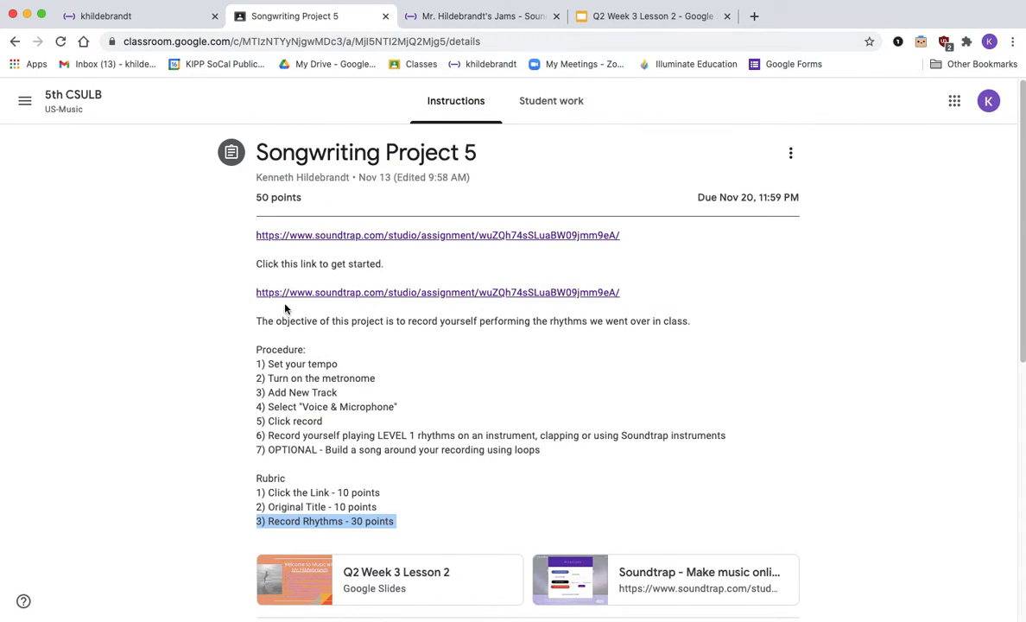
triple_click(299, 364)
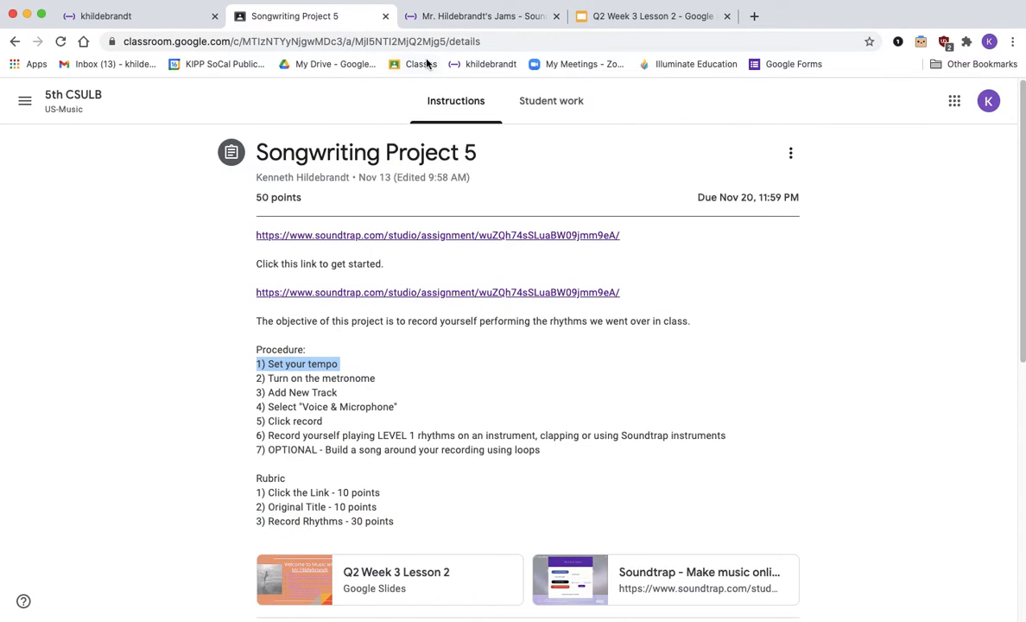
Step: Set the project tempo to 90 BPM
click(446, 17)
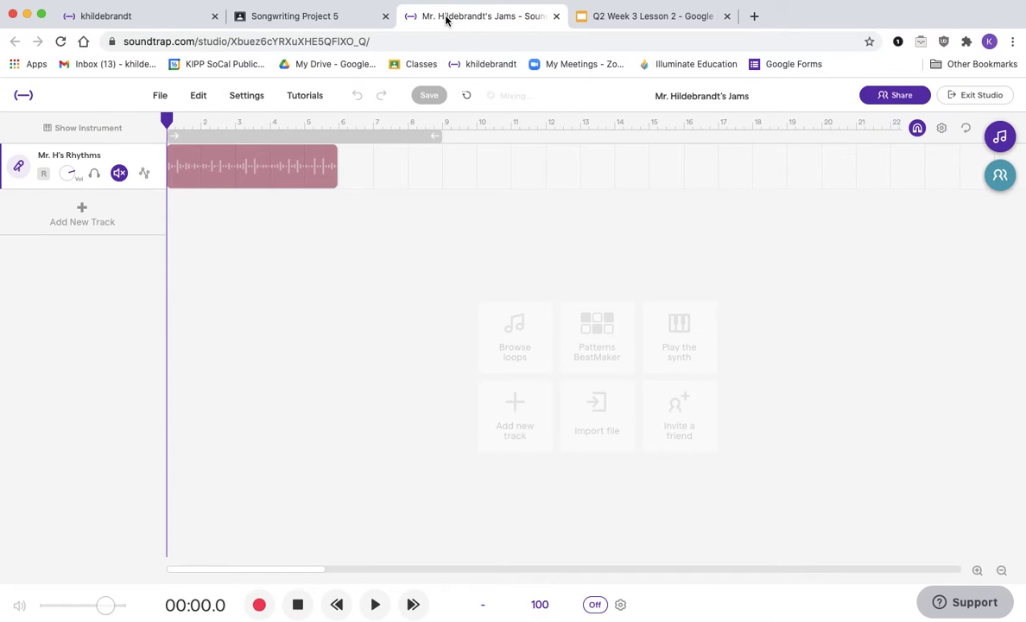
click(539, 606)
double_click(541, 526)
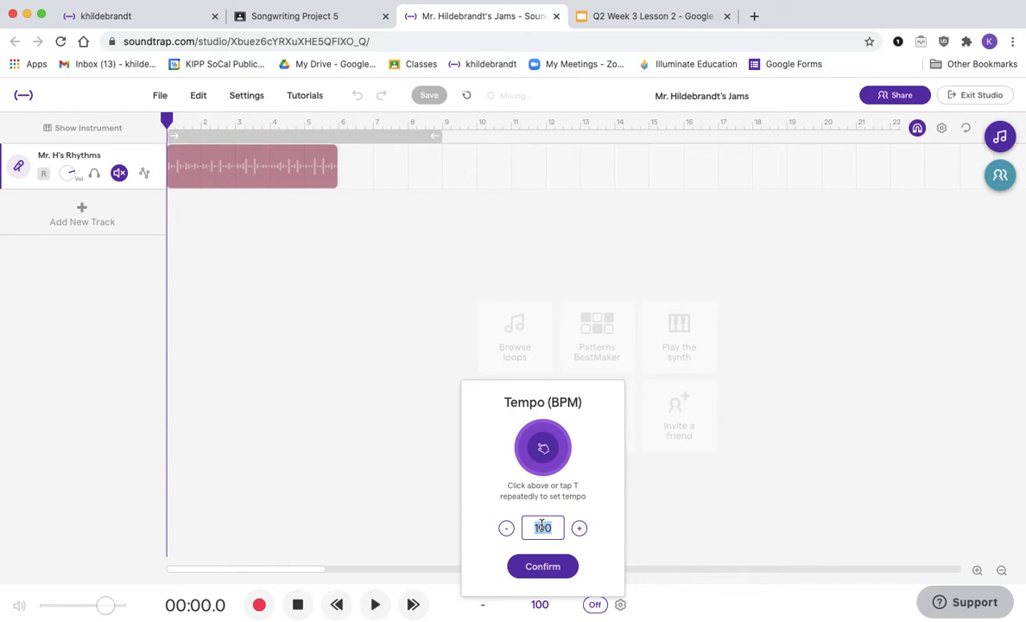
text(90)
click(547, 573)
click(631, 412)
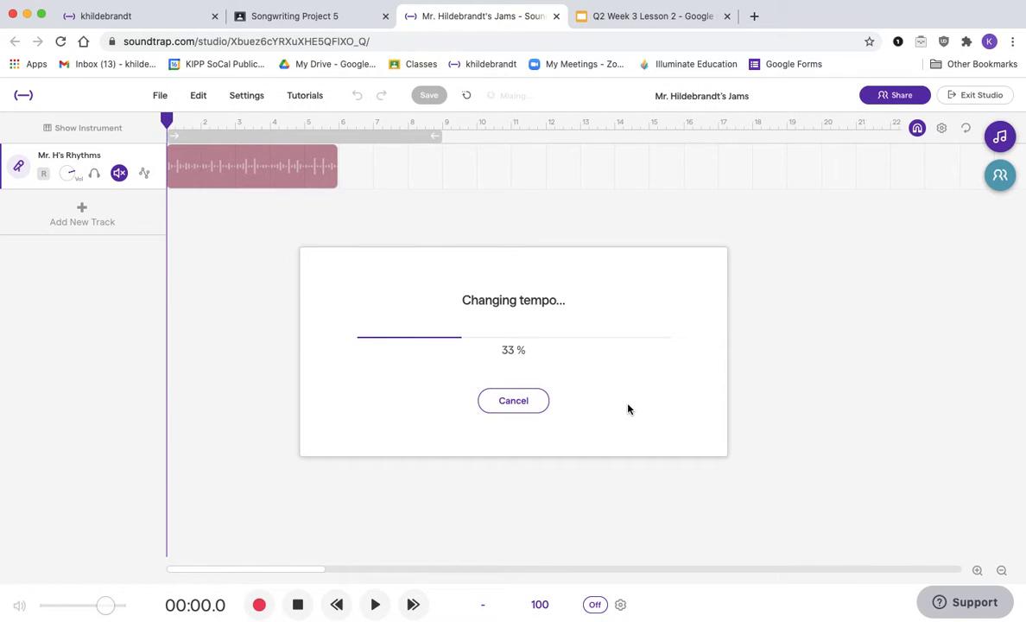
Step: Highlight the Turn on the metronome procedure step in the assignment instructions
click(330, 21)
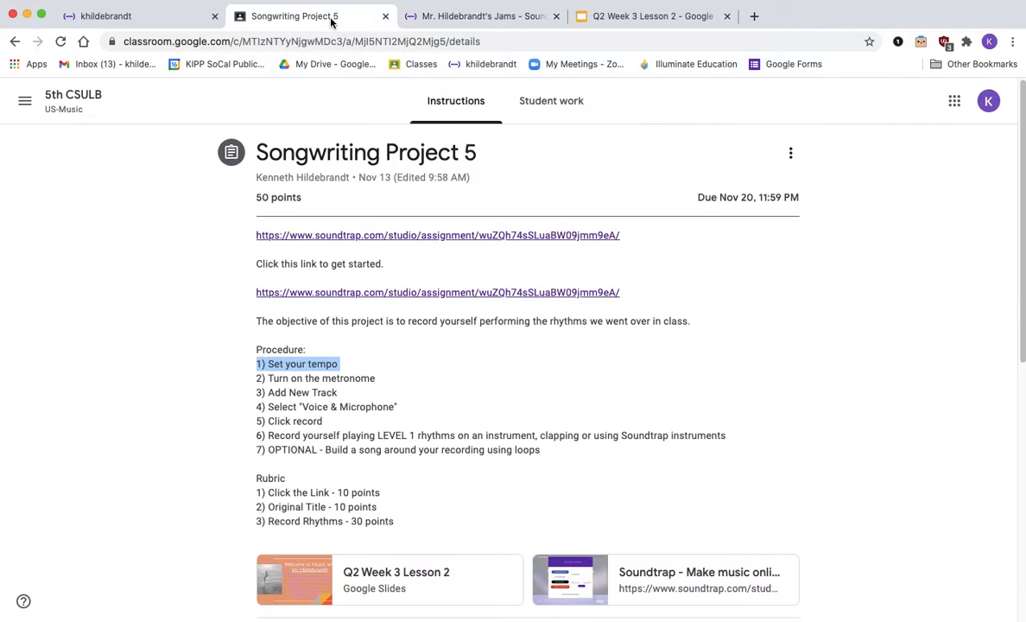
triple_click(318, 380)
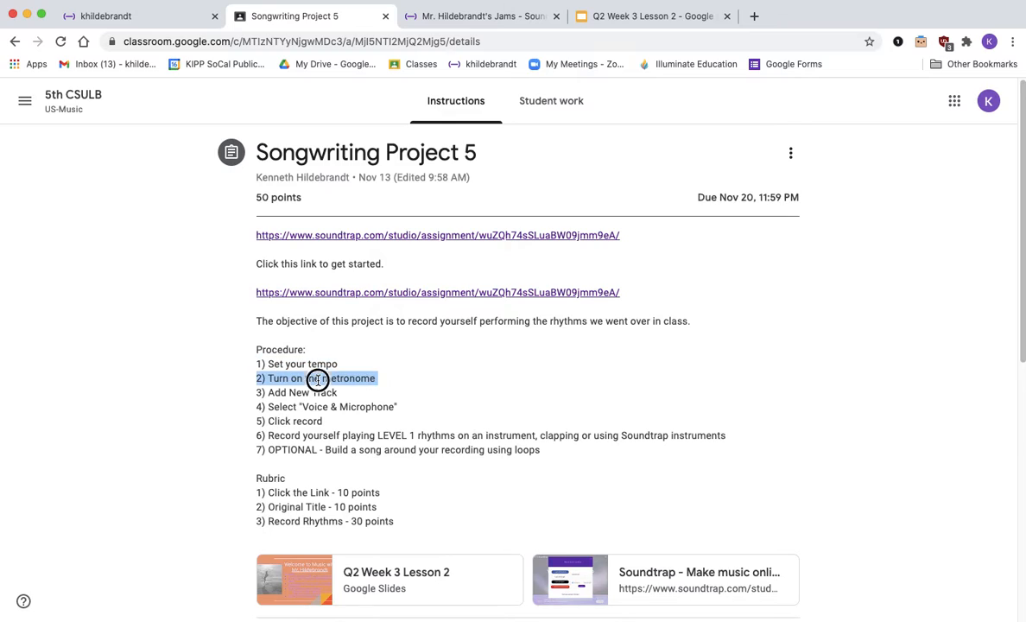
Step: Turn on the project's metronome and adjust its volume in the metronome settings
click(458, 19)
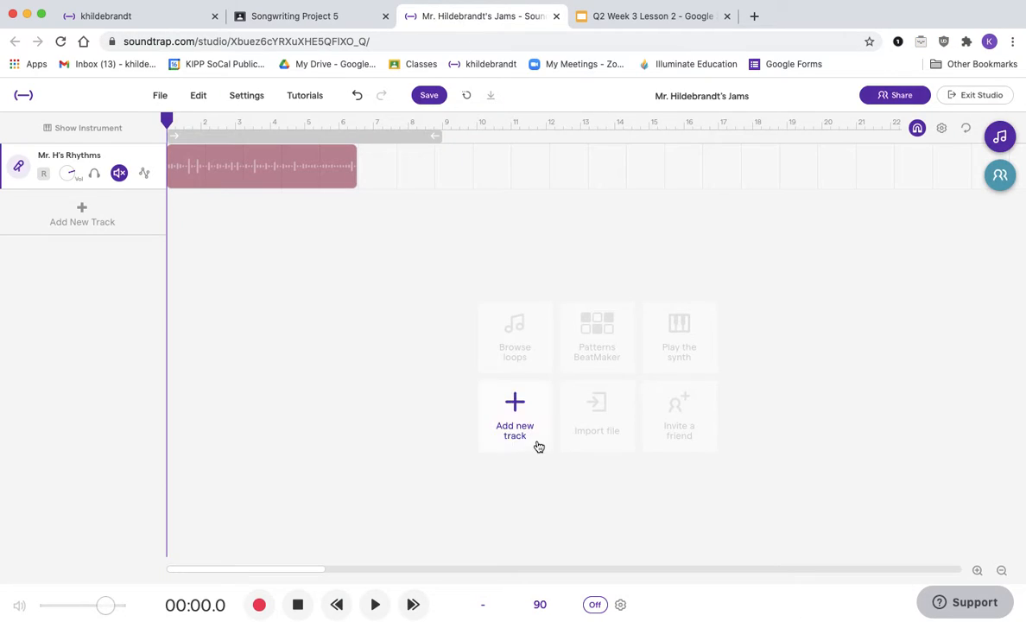
click(603, 607)
click(620, 605)
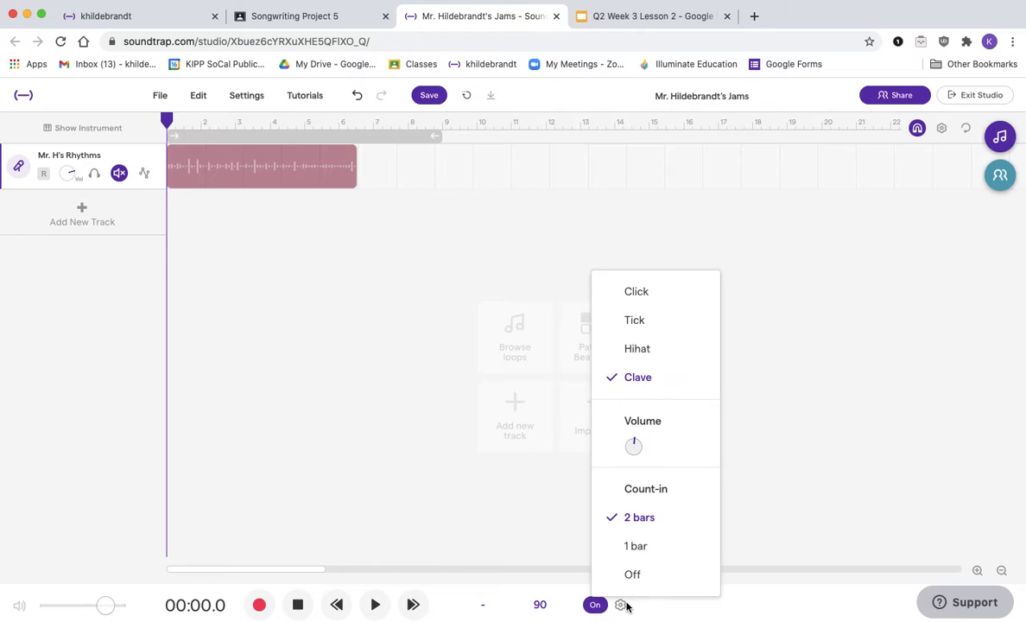
drag(639, 447, 628, 475)
click(596, 605)
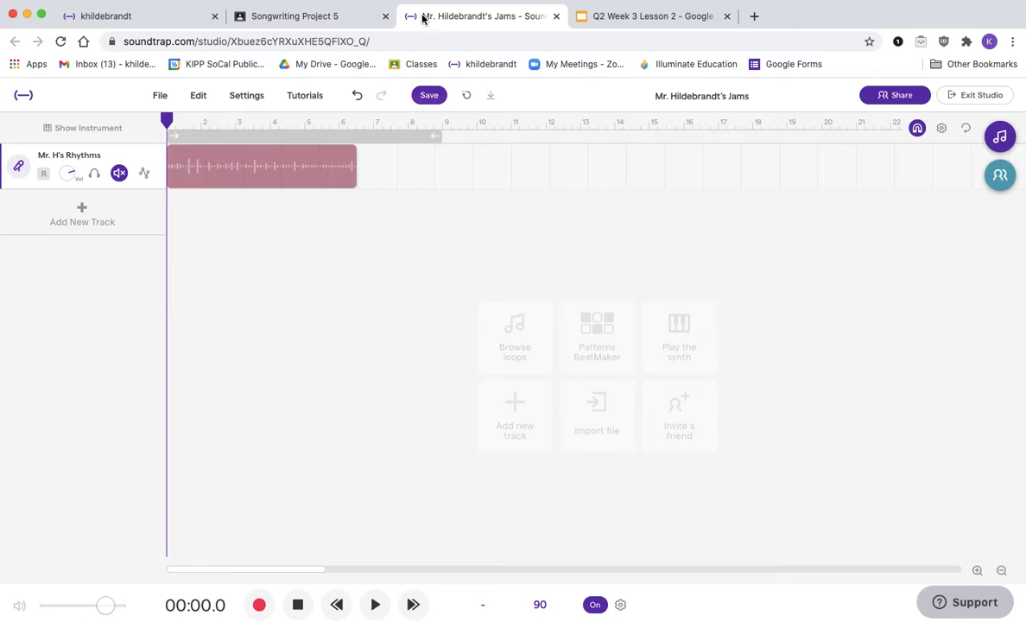
Step: Highlight the Add New Track and Select Voice & Microphone procedure steps in the assignment instructions
click(311, 21)
triple_click(313, 392)
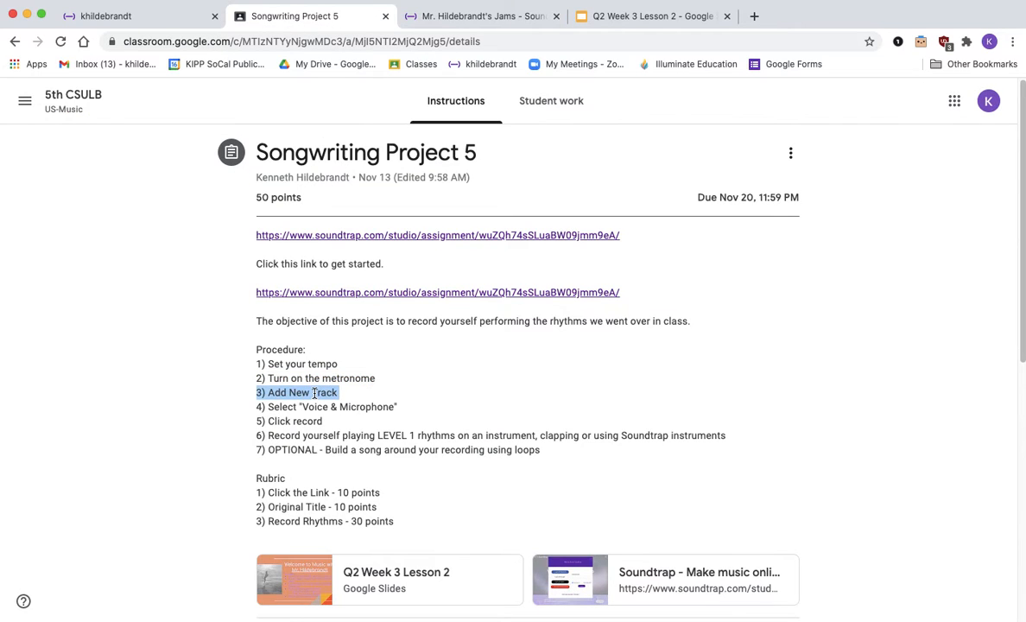
click(349, 401)
triple_click(349, 404)
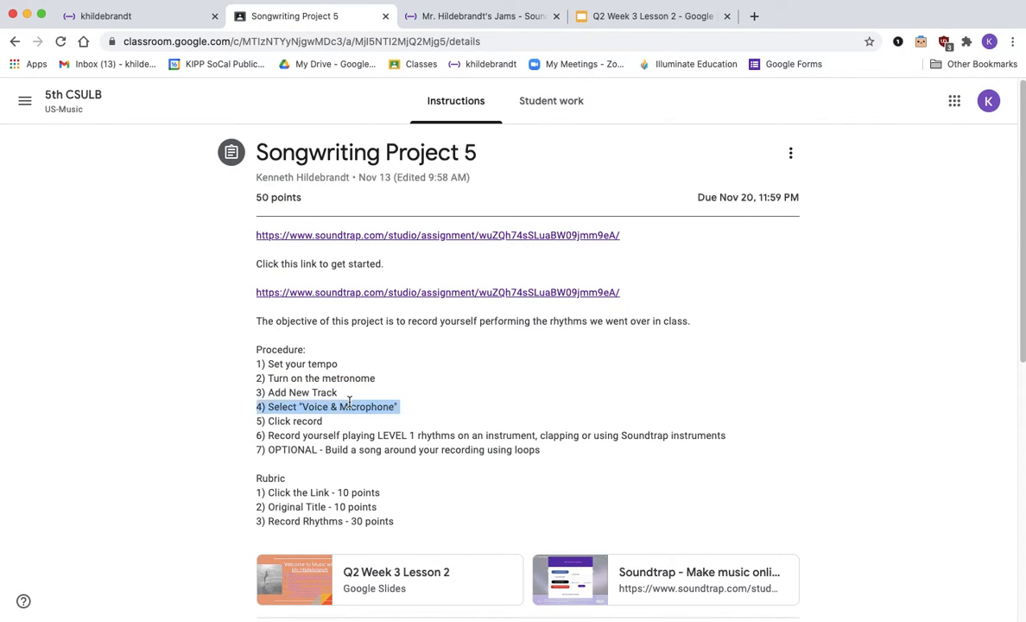
Step: Add a new Voice & Microphone track to the Soundtrap project
click(449, 18)
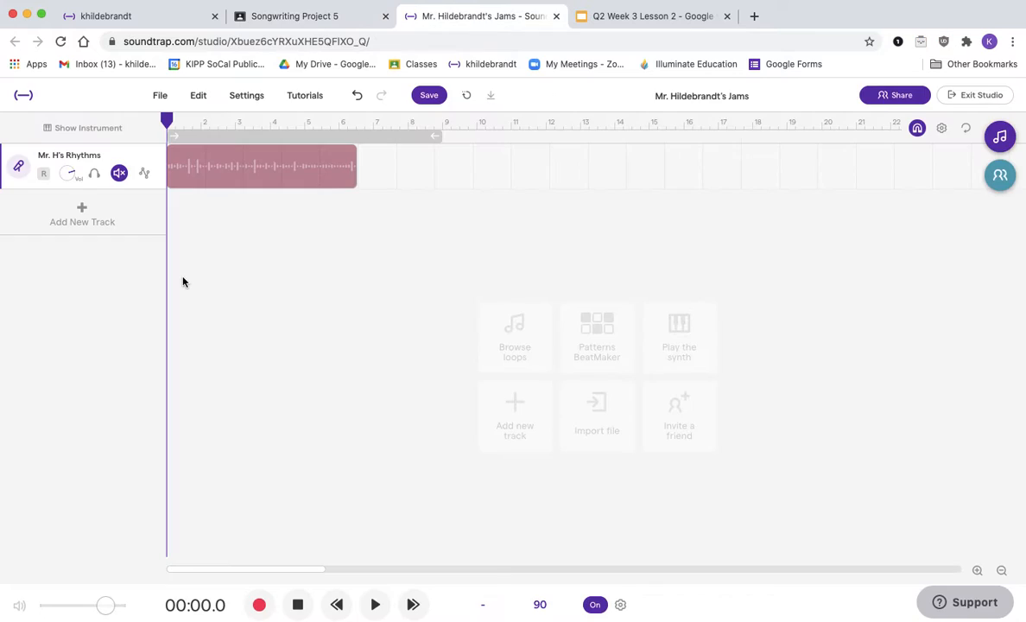
click(88, 215)
click(349, 273)
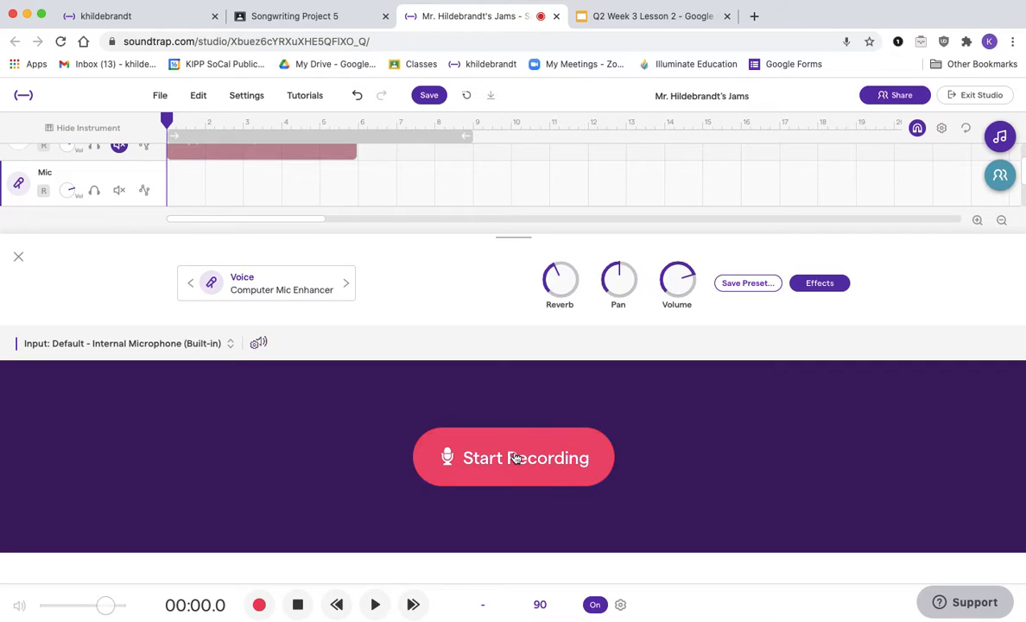
Step: Open the Q2 Week 3 Lesson 2 slides showing the LEVEL 1 Rhythms
click(316, 16)
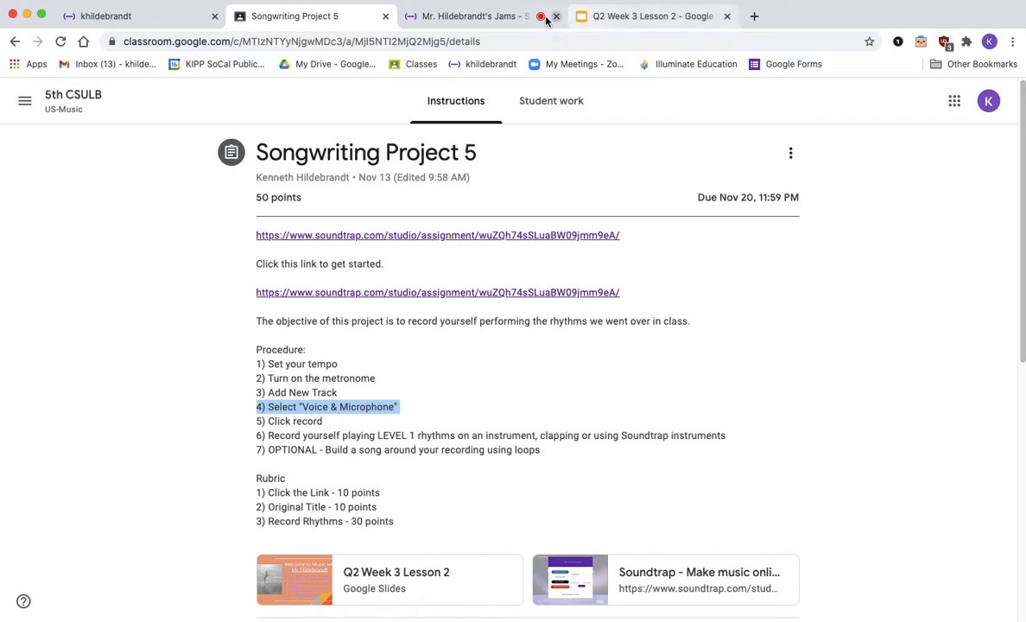
click(609, 15)
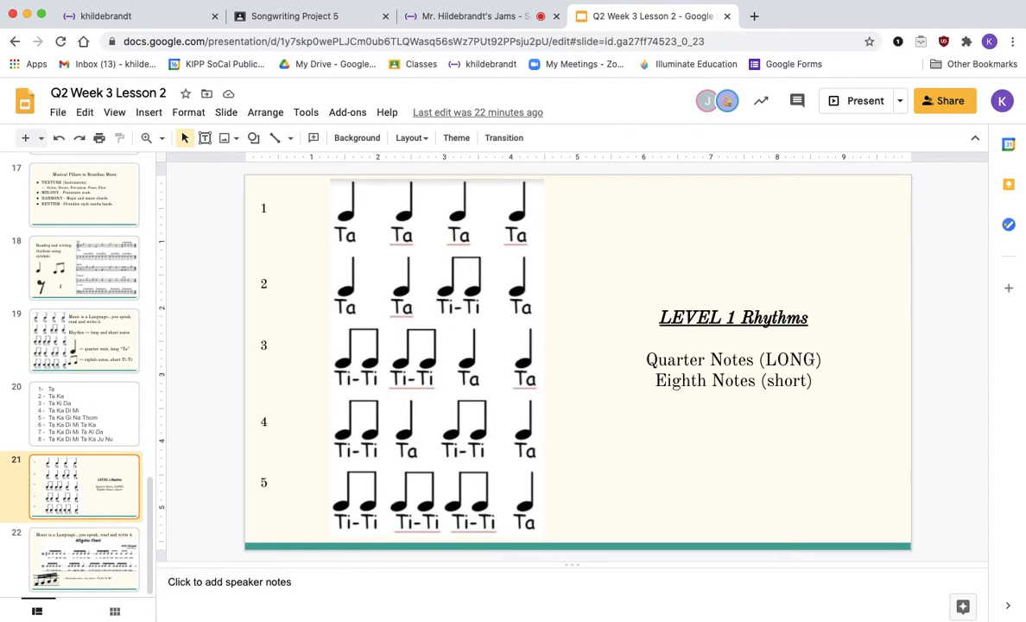
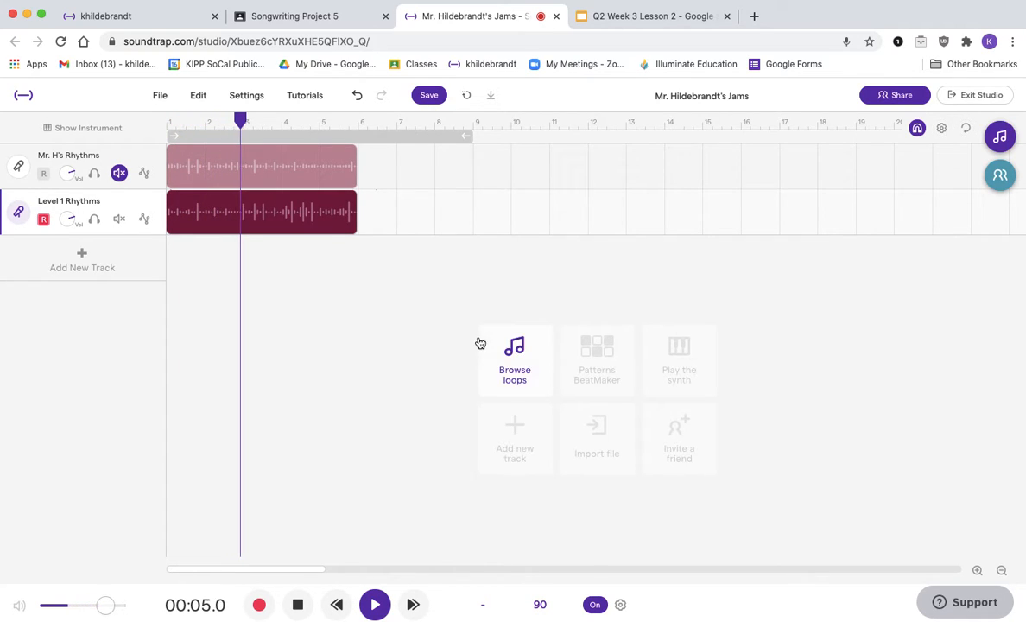
Step: Stop playback with the metronome turned off and save the project
click(596, 605)
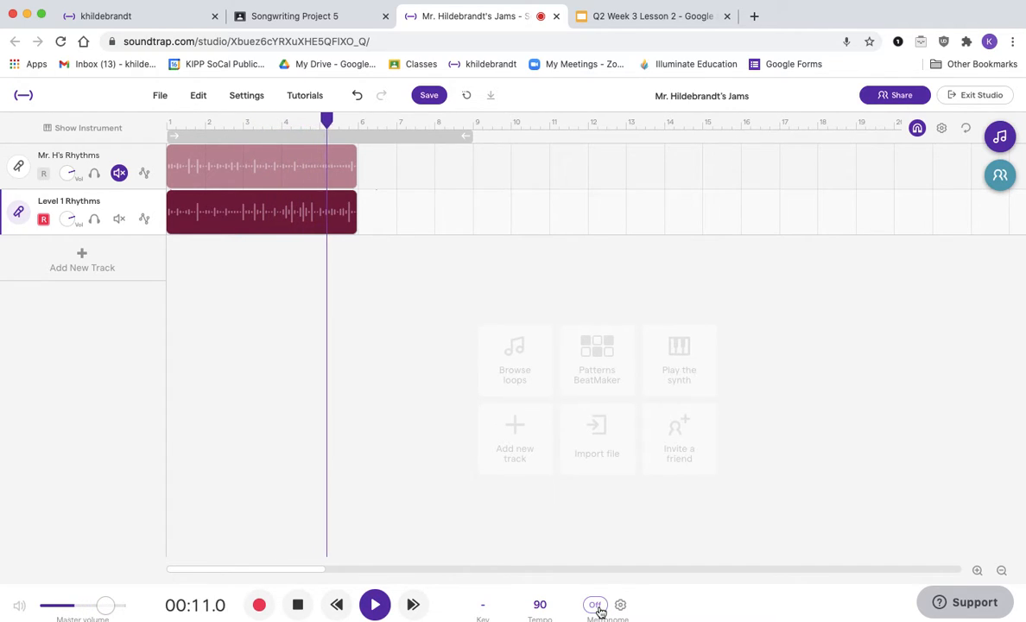
click(298, 605)
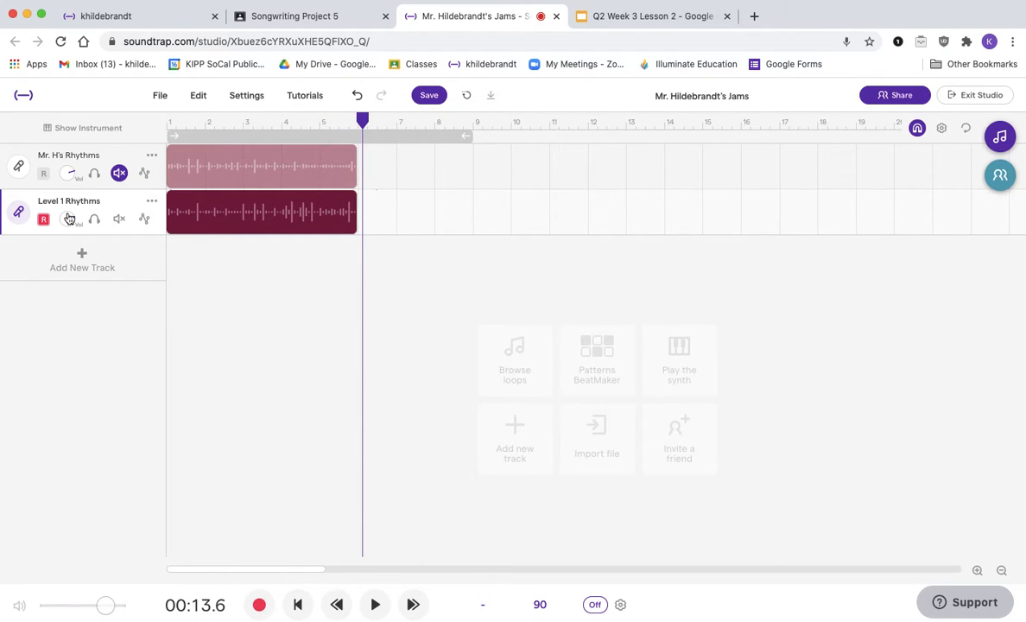
click(436, 96)
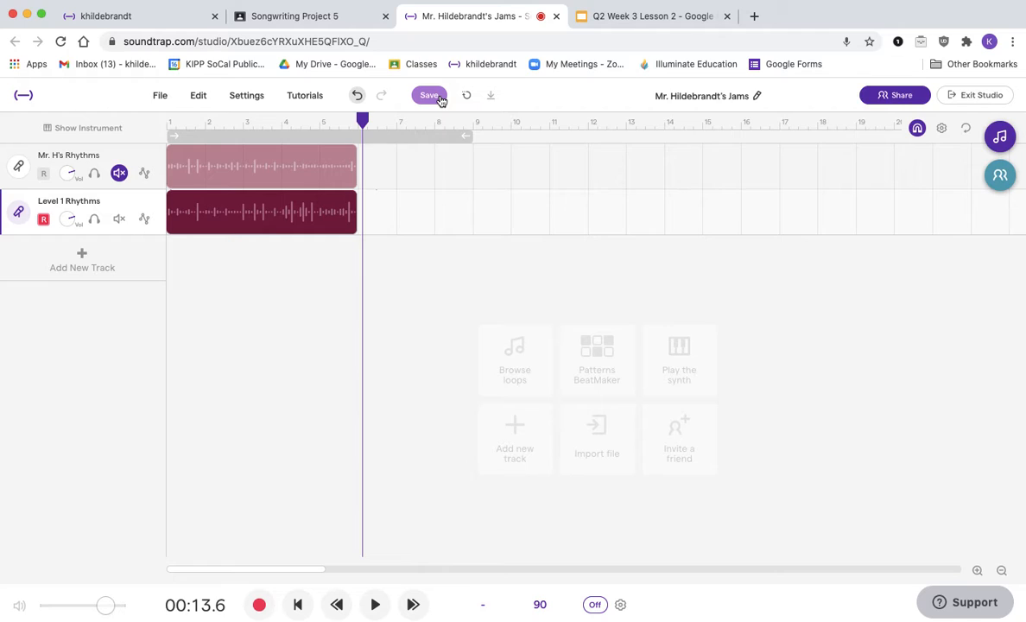
Step: Review the procedure in the Songwriting Project 5 assignment instructions before returning to the studio
click(302, 18)
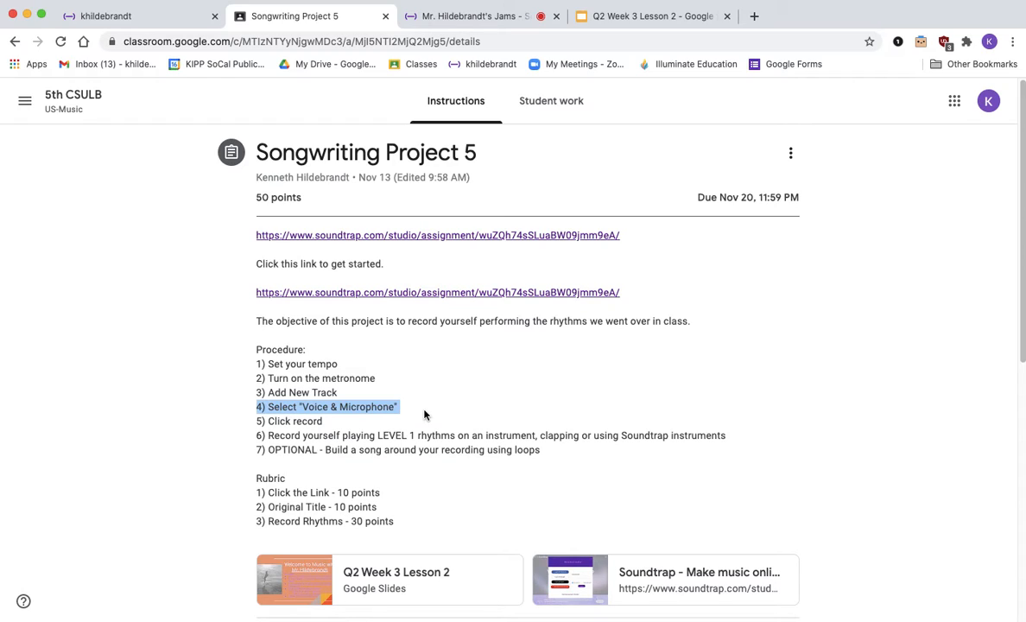
click(471, 17)
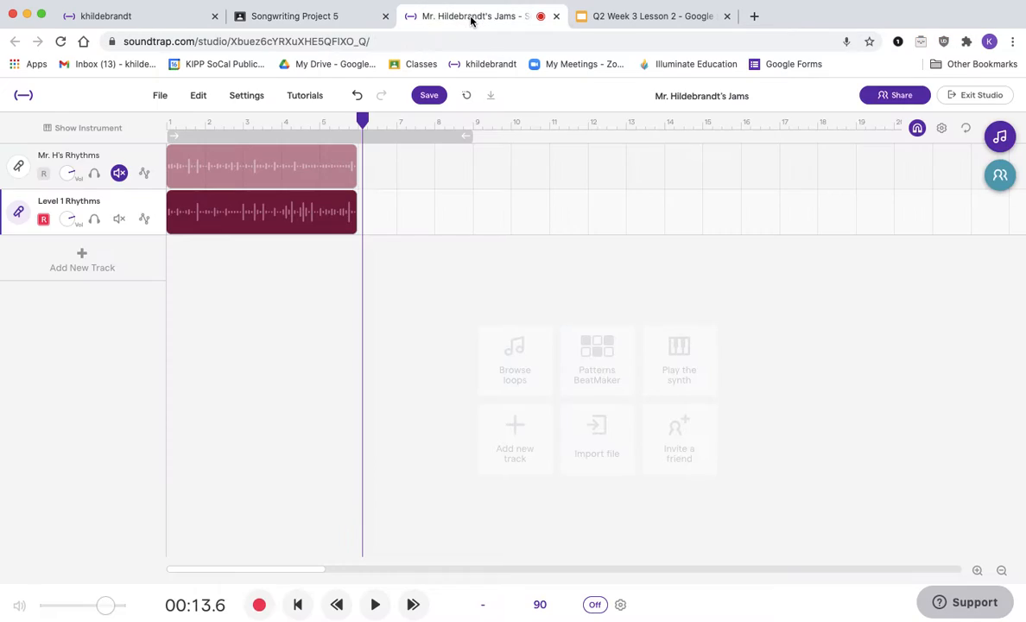
click(360, 23)
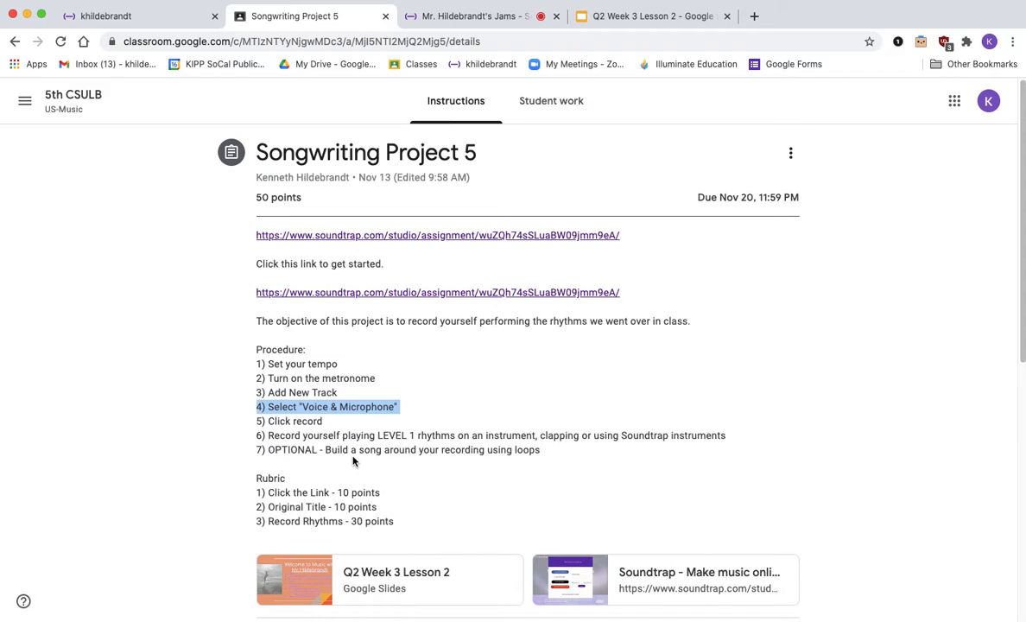
click(451, 24)
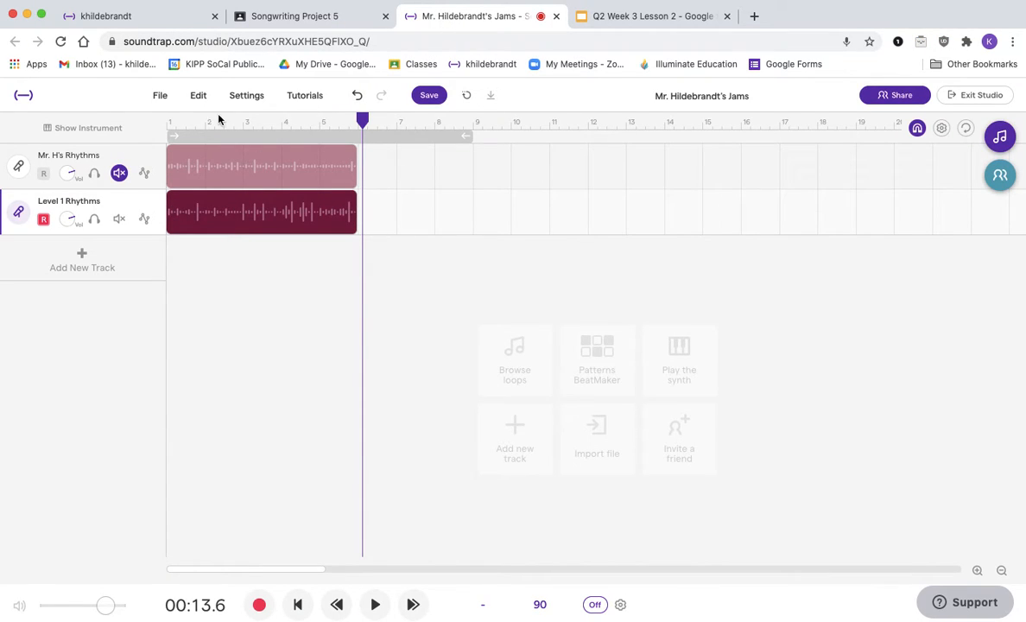
Step: Return the playhead to the start, add a new Voice & microphones track, and start recording on it
click(164, 115)
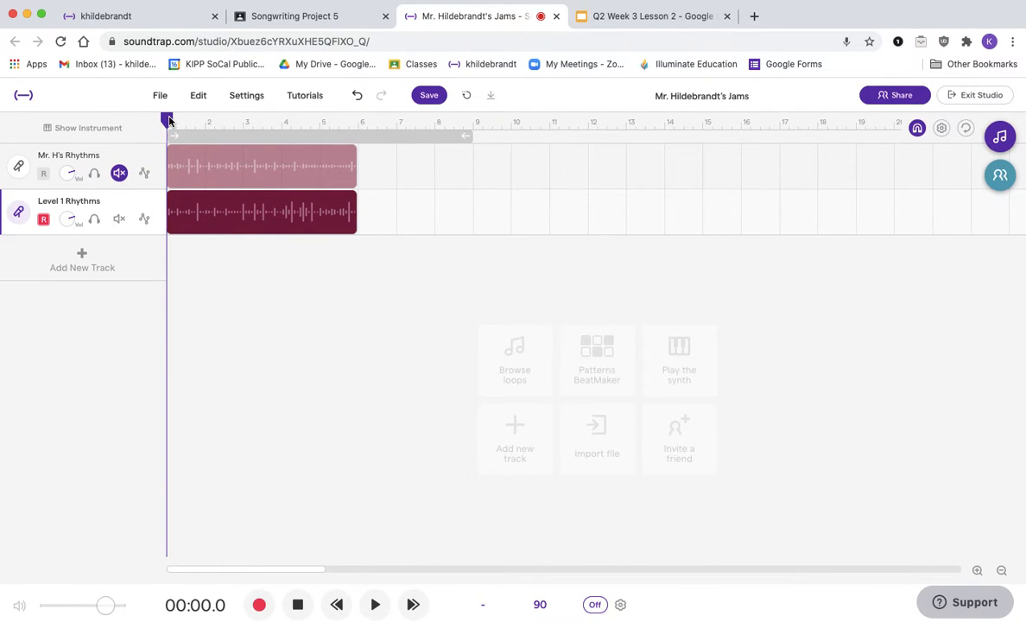
click(103, 257)
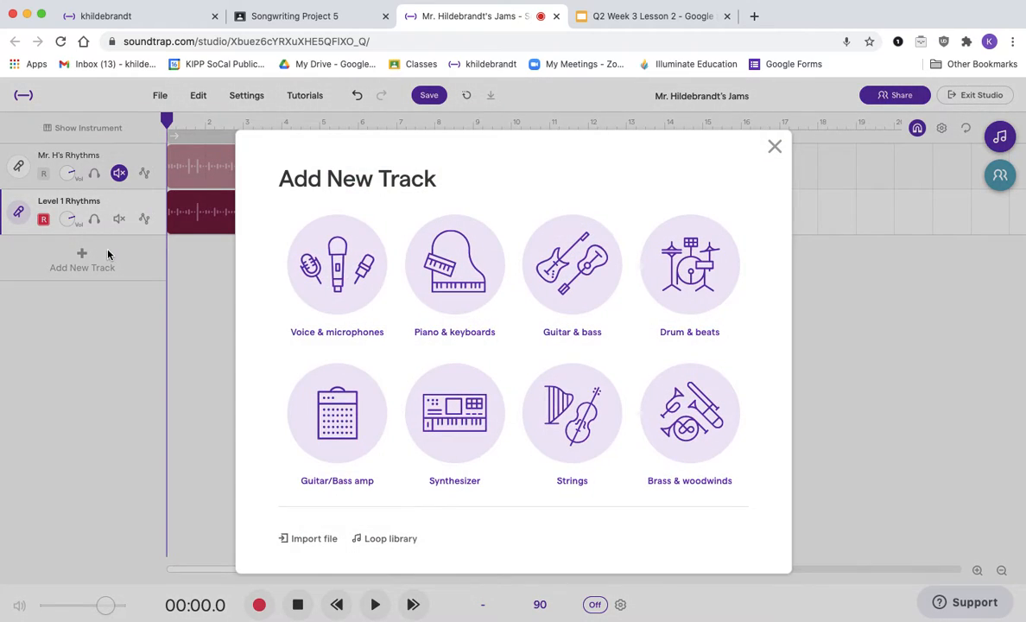
click(336, 265)
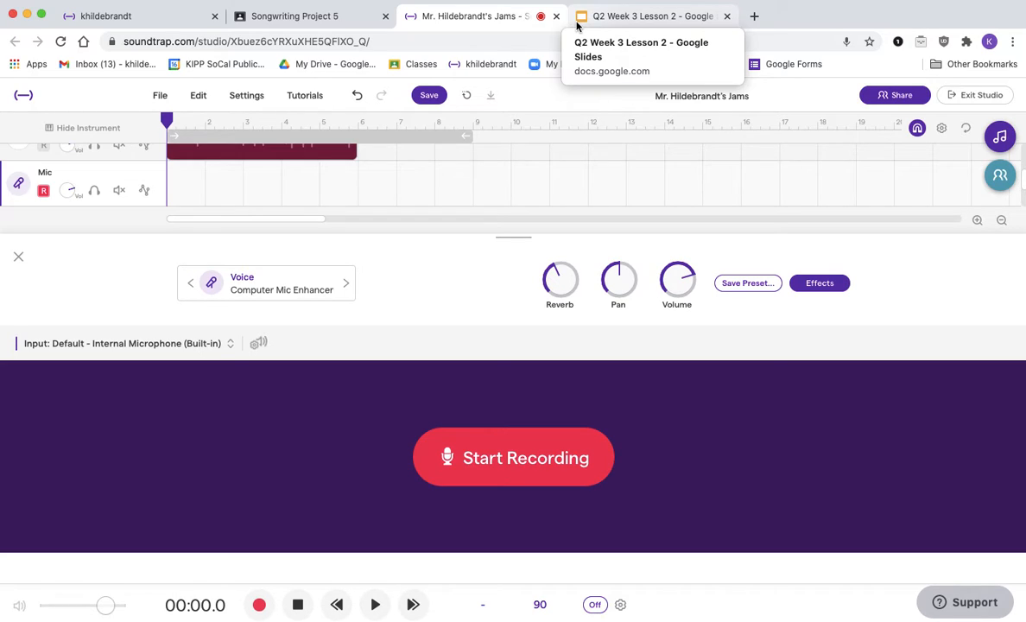
click(519, 470)
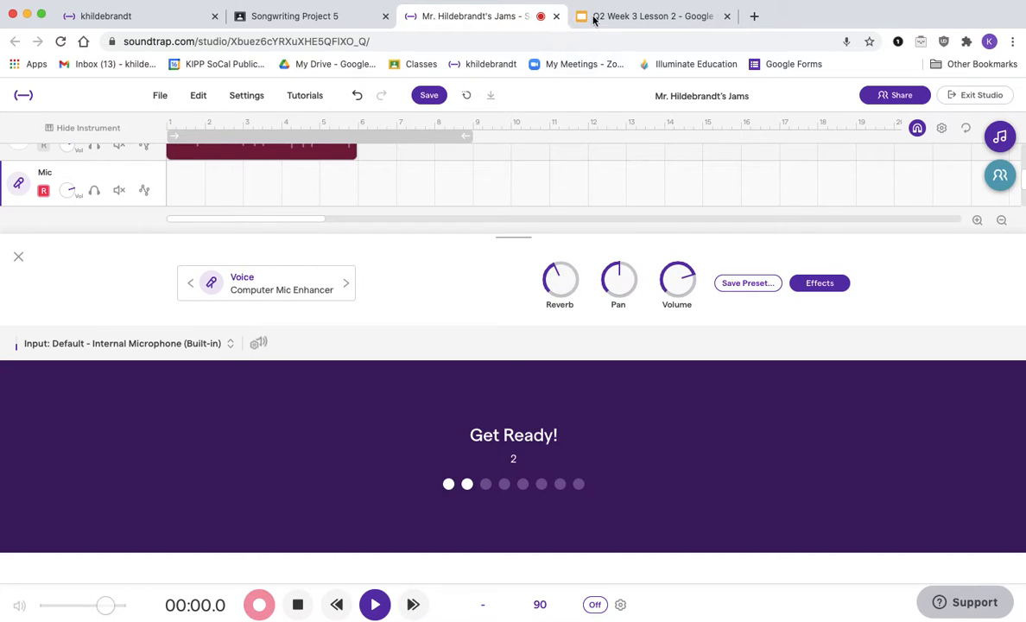
Step: Record the LEVEL 1 rhythms with the metronome on, following the slide, and stop the recording
click(595, 607)
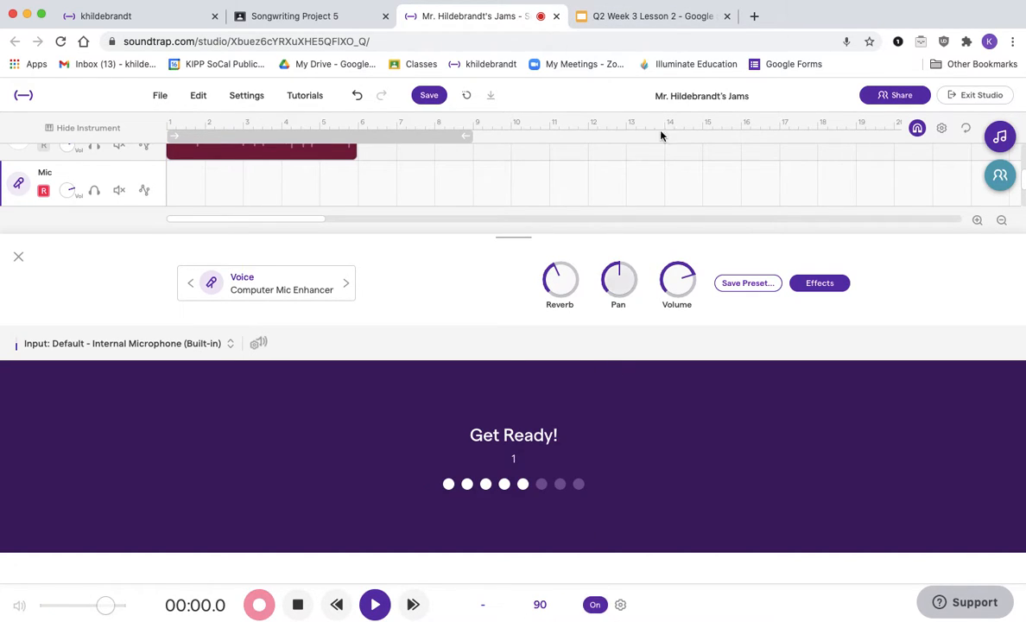
click(673, 15)
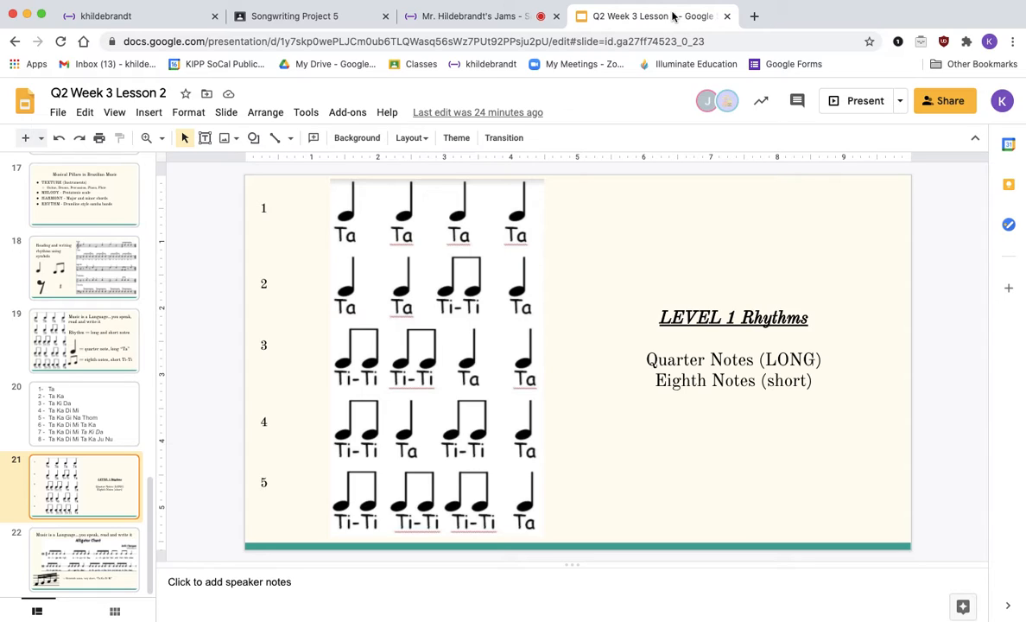
click(470, 17)
click(481, 455)
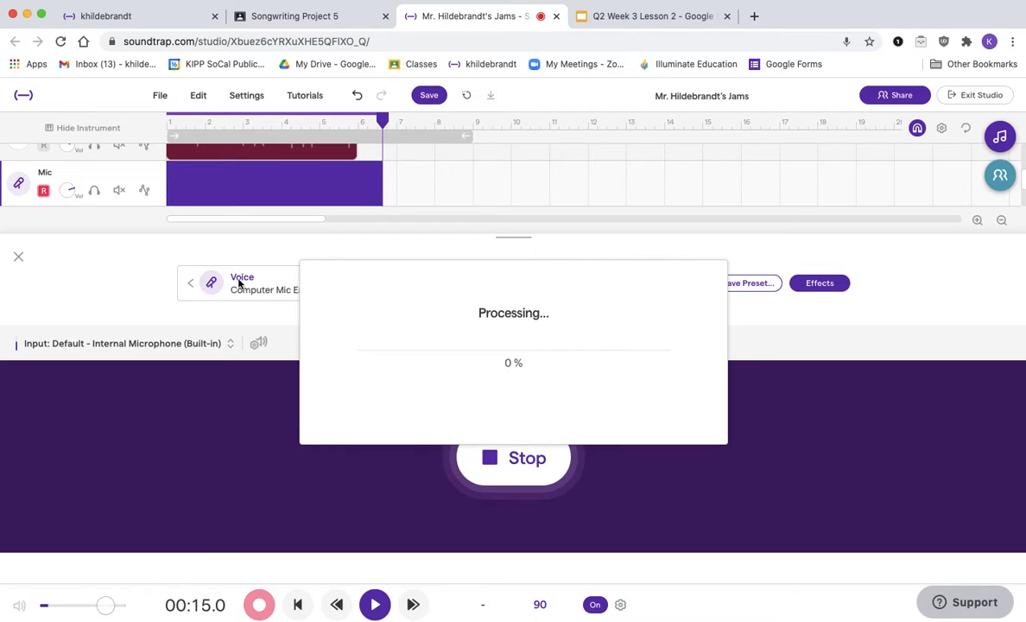
Step: Close the instrument panel, trim the new recording's end to match the other clips, and disarm its recording
click(19, 257)
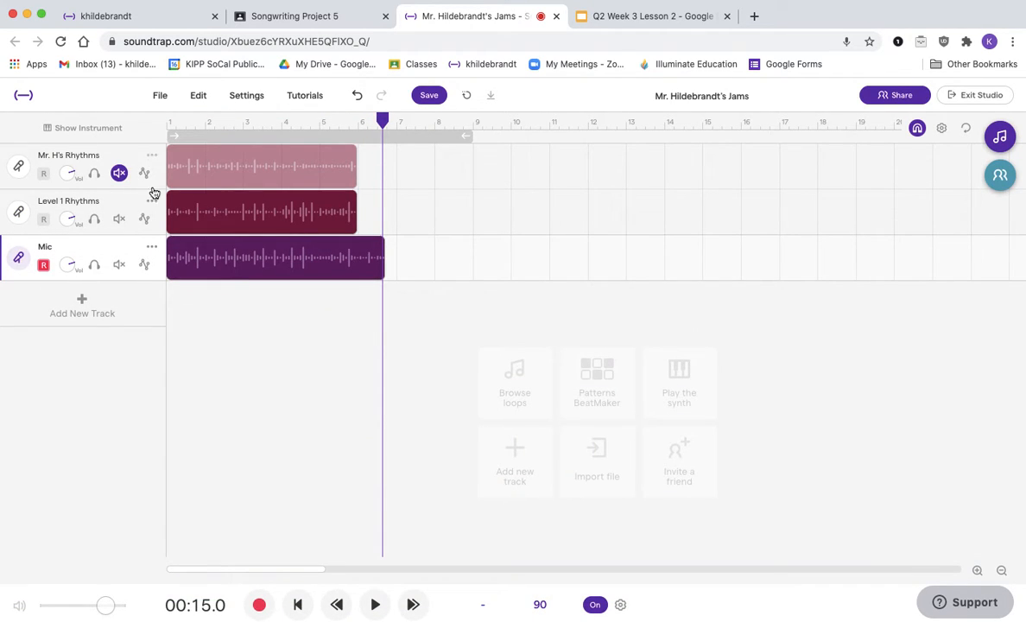
drag(378, 272, 353, 270)
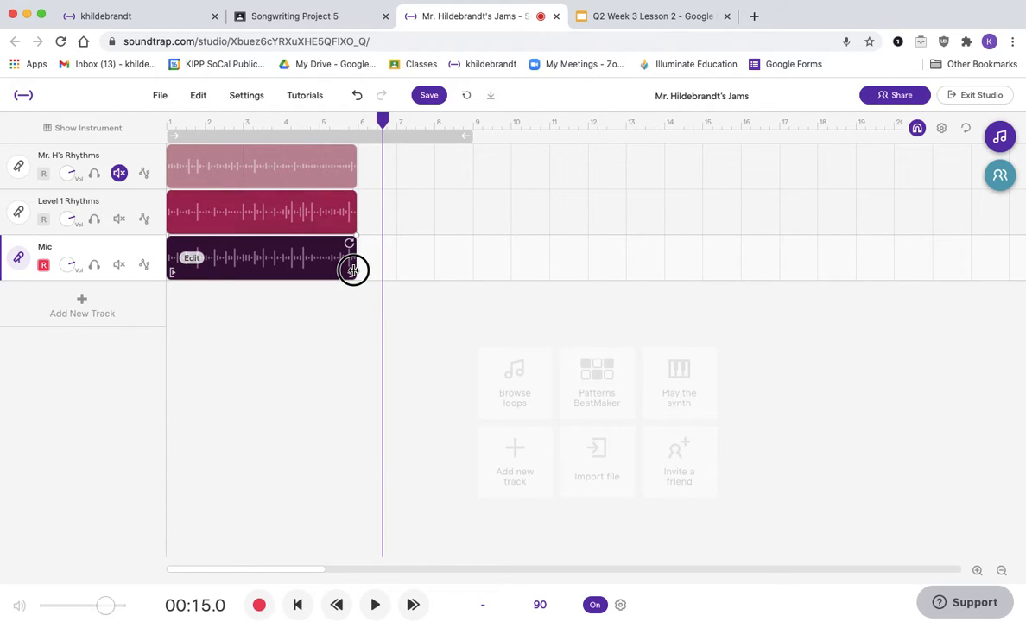
click(42, 265)
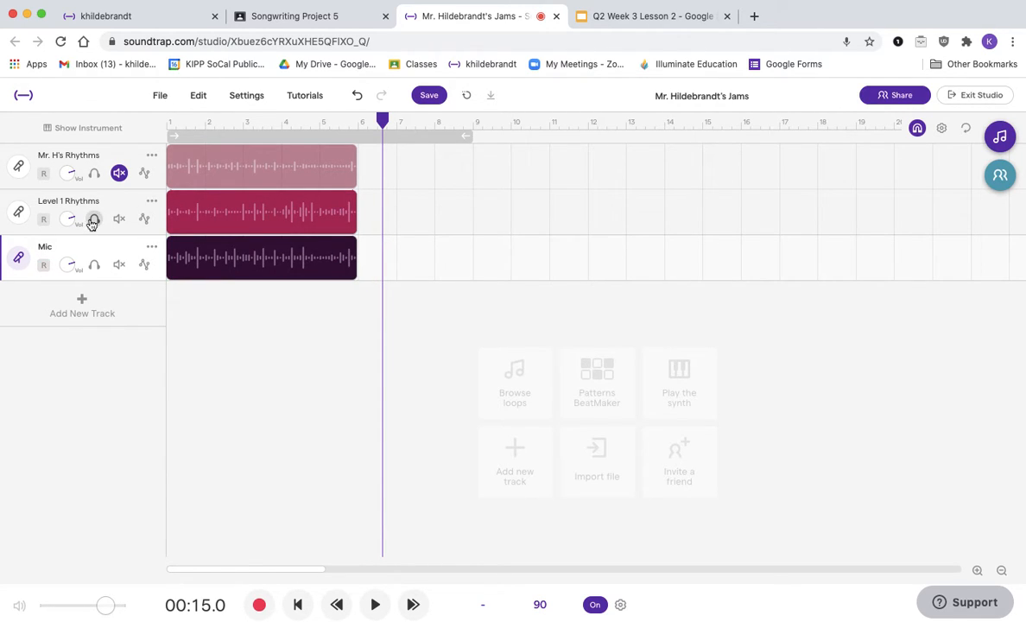
Step: Solo the new track and rename it Level 1 Rhythms Uke
click(167, 123)
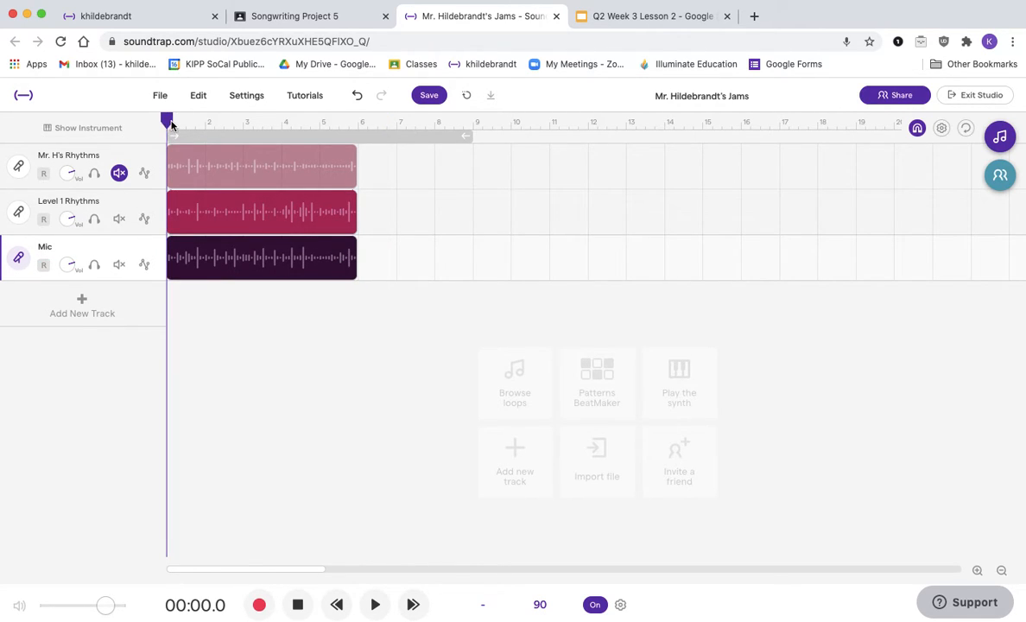
click(94, 264)
click(55, 252)
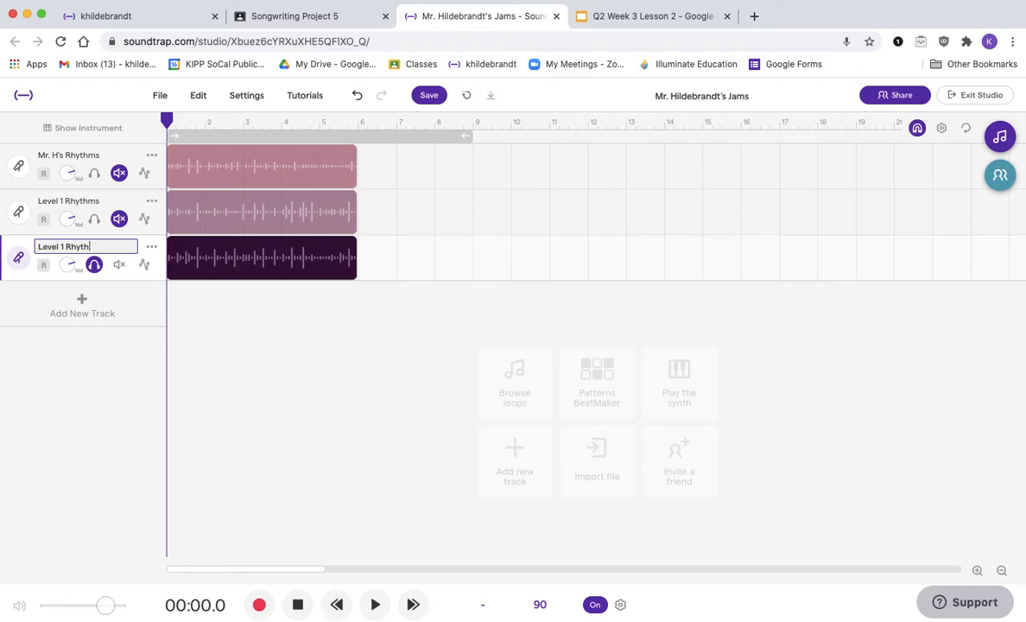
key(Return)
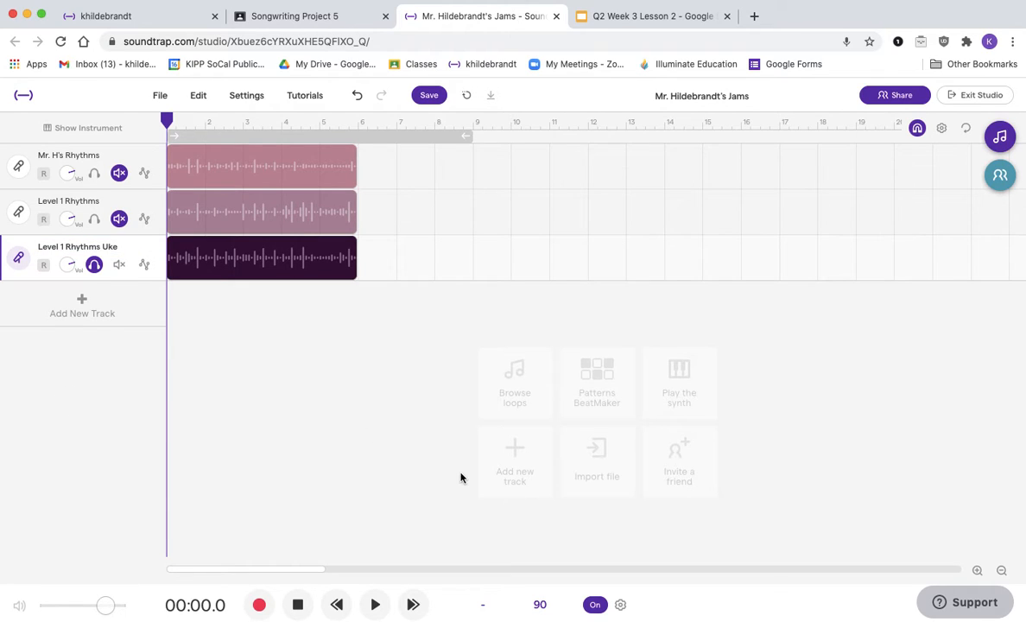
Step: Play back the new recording alongside the LEVEL 1 Rhythms slide, then stop and rewind
click(378, 605)
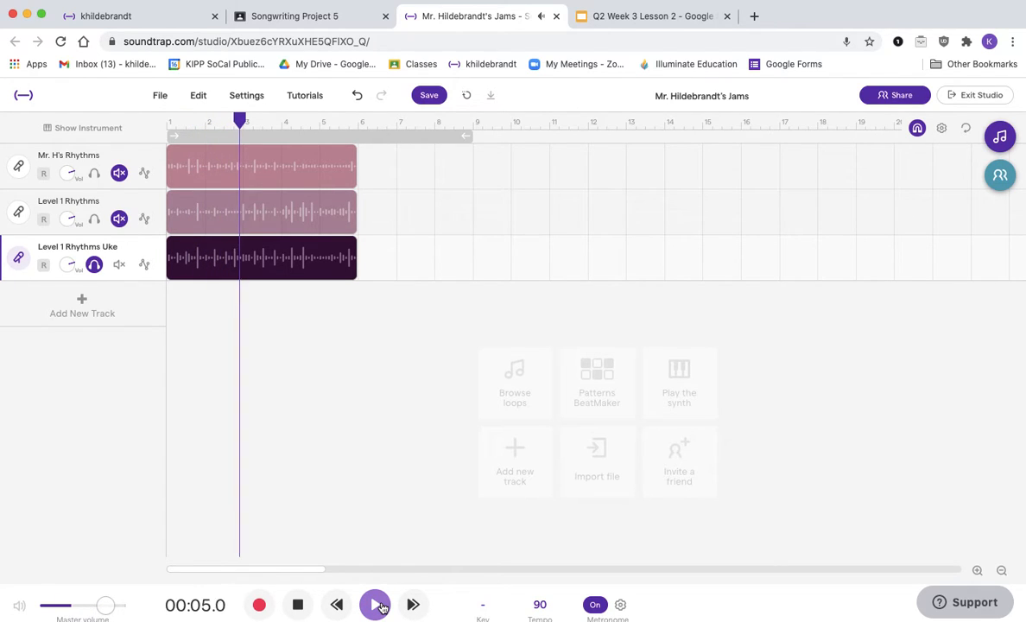
click(657, 26)
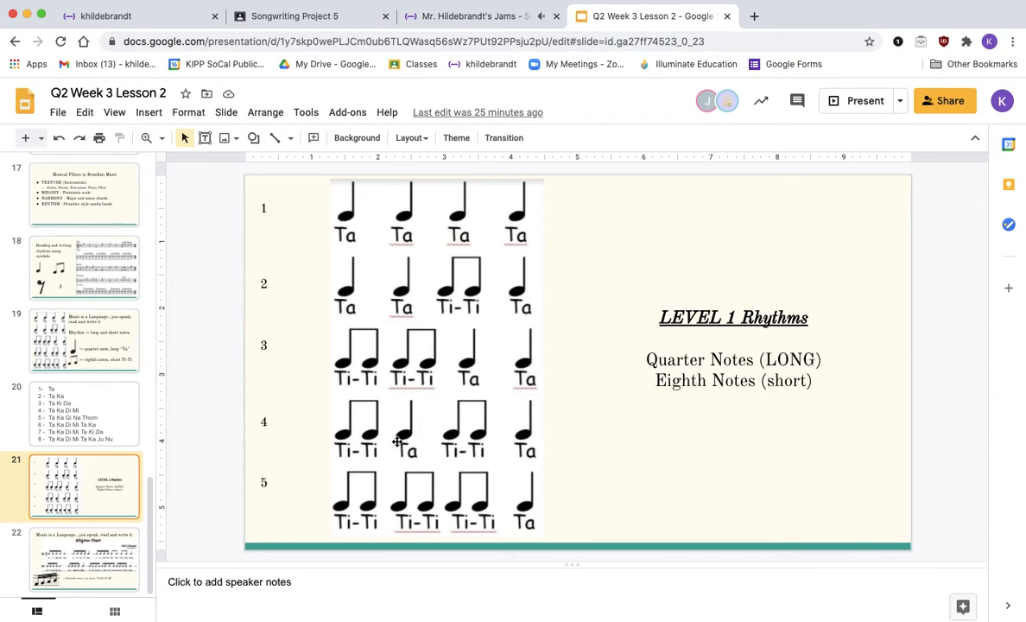
click(451, 17)
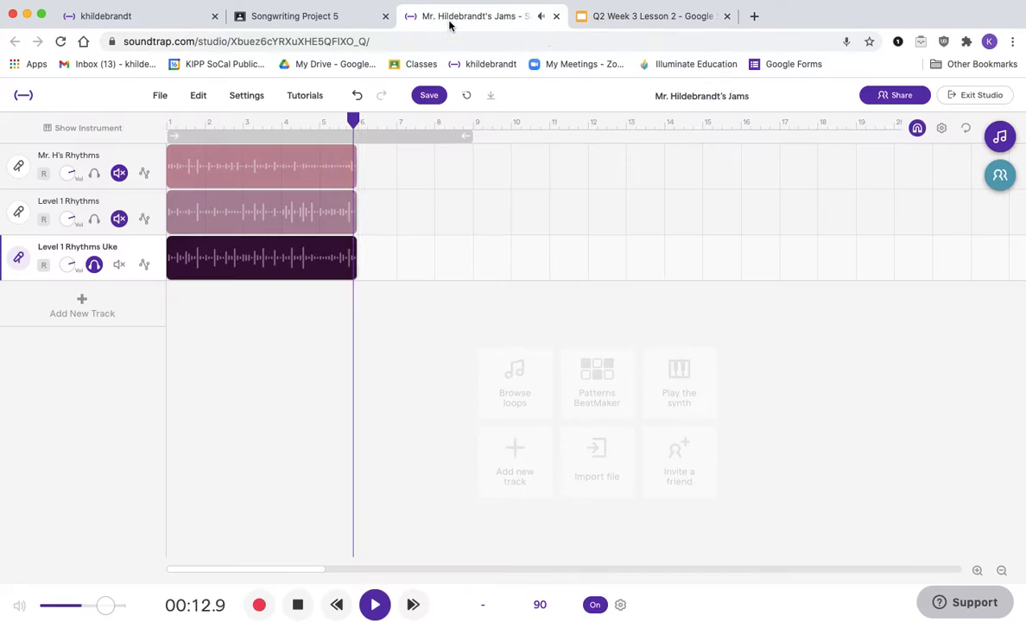
click(302, 606)
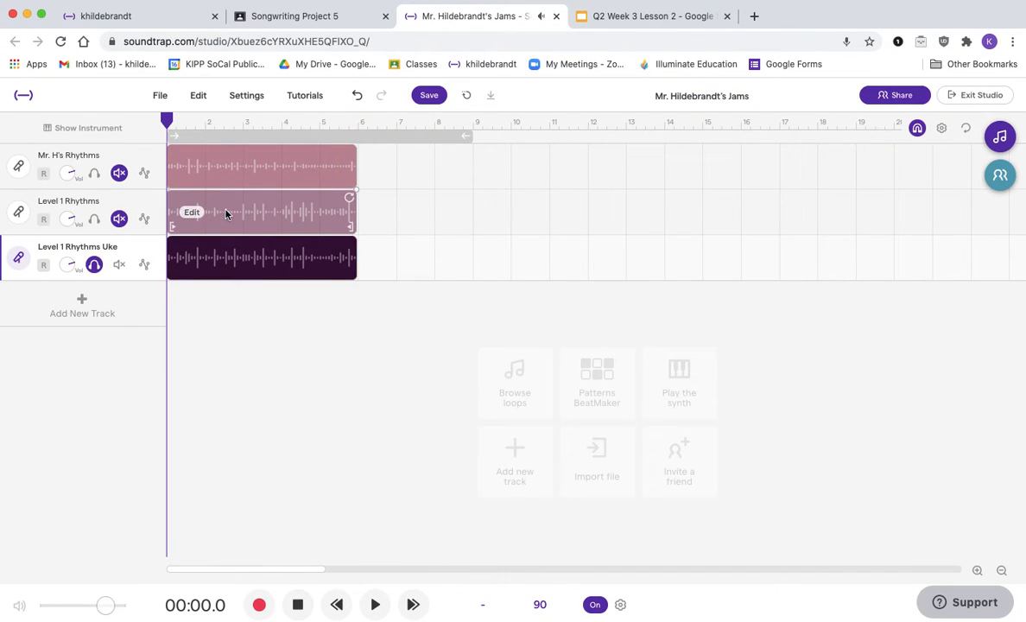
Step: Turn off the solo on the Level 1 Rhythms Uke track and save the project
click(95, 264)
click(95, 266)
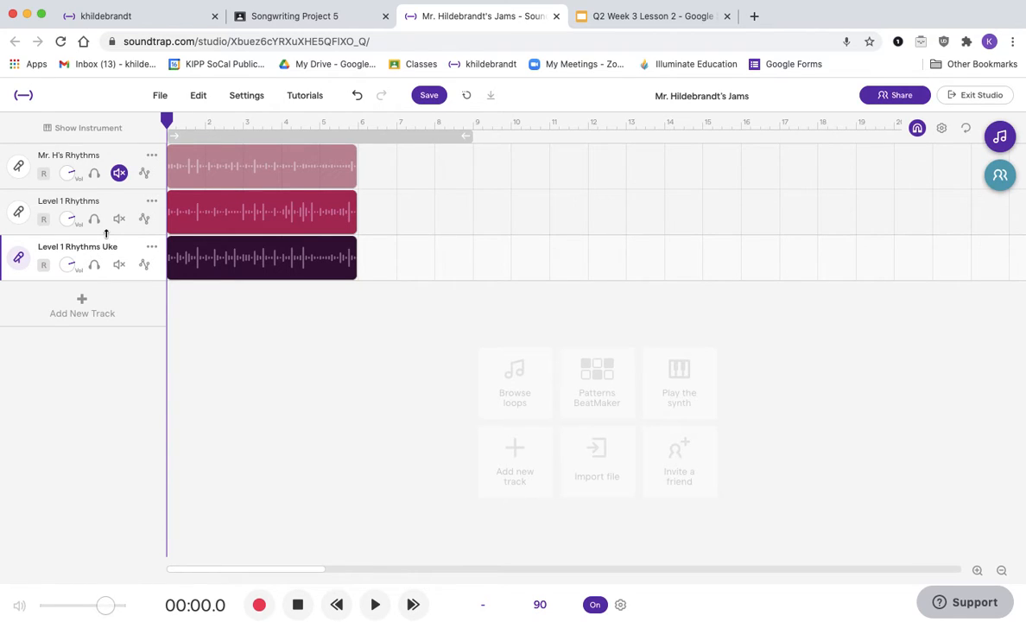
click(436, 95)
Step: Browse the Q2 Week 3 Lesson 2 slides, ending on the LEVEL 1 Rhythms slide
click(639, 16)
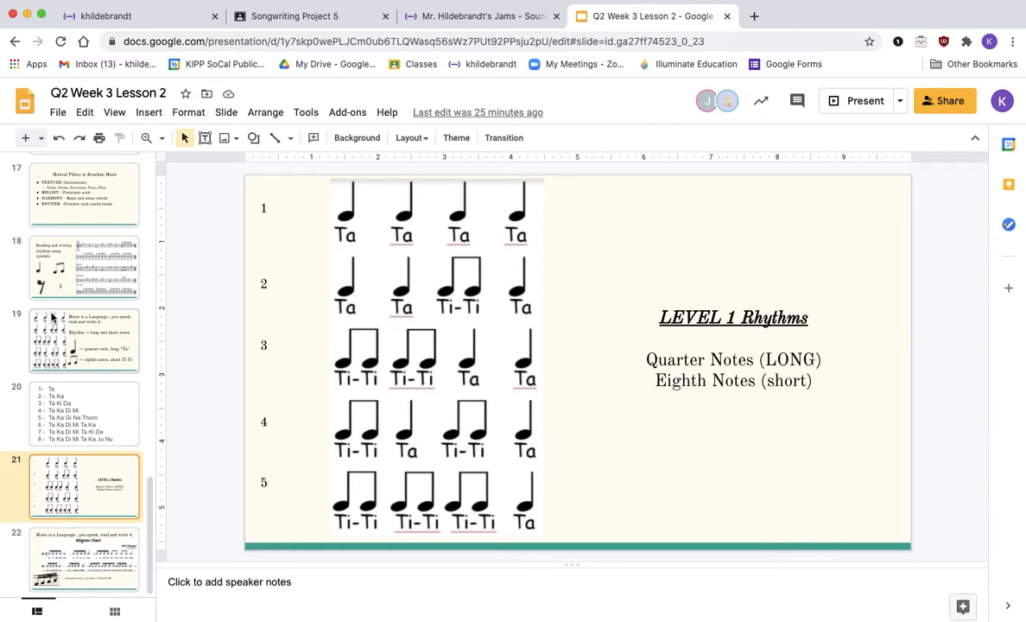
scroll(52, 318, up, 5)
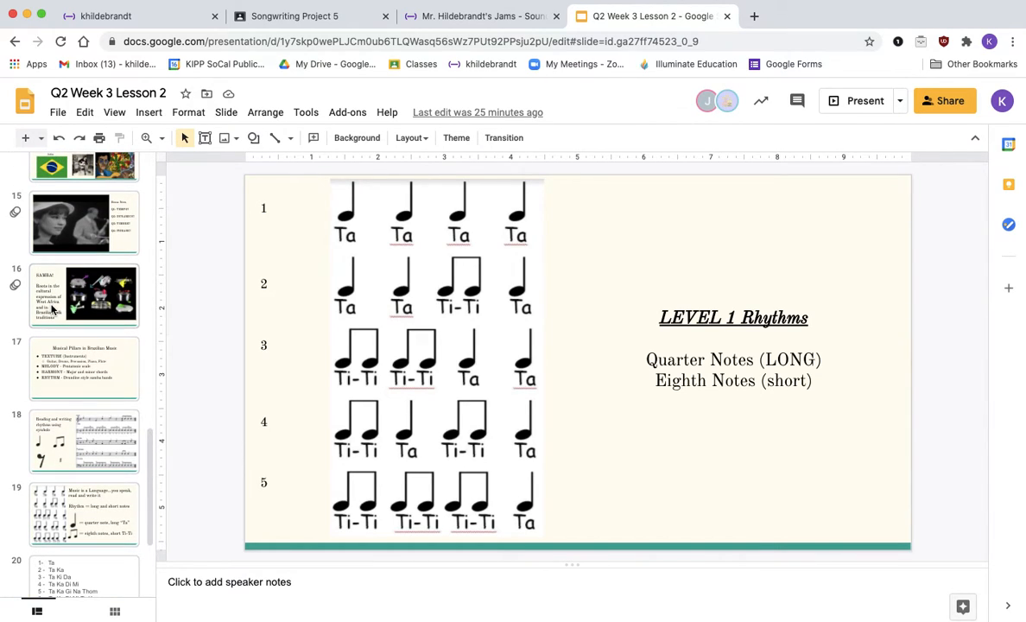
click(52, 309)
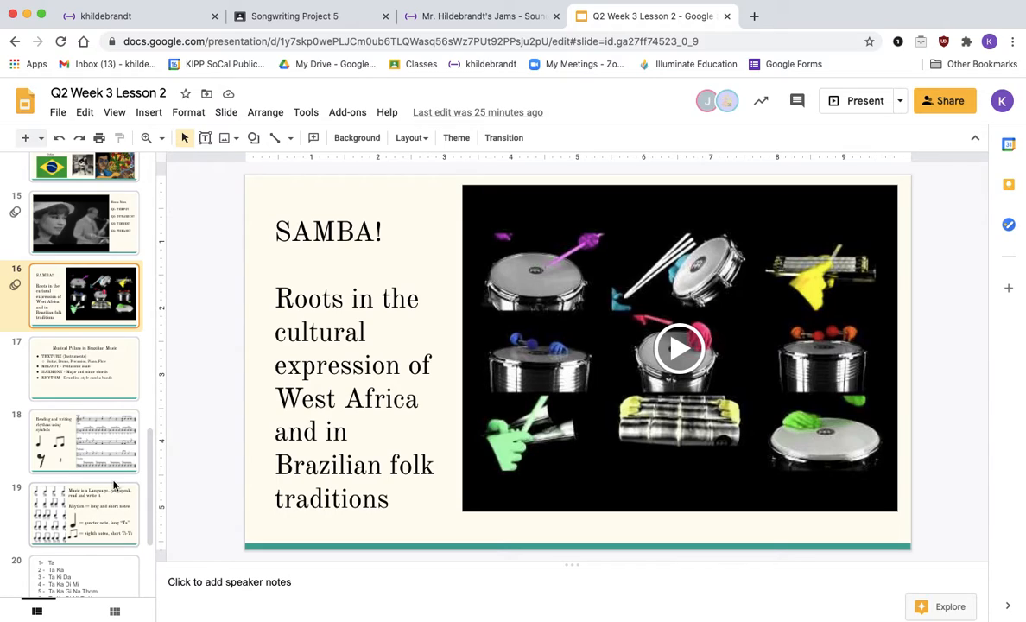
click(96, 421)
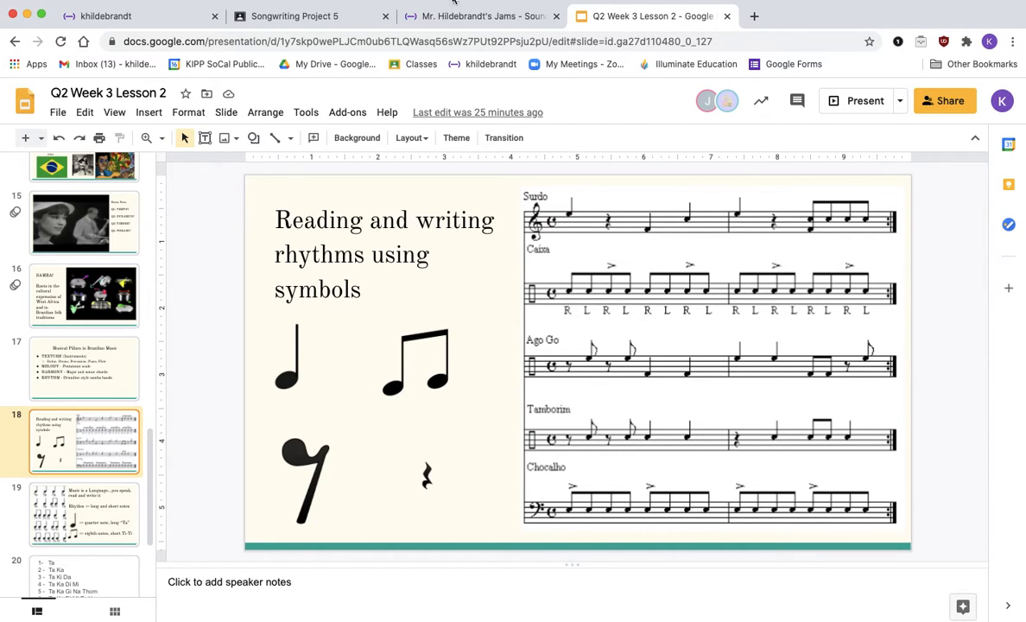
scroll(148, 401, down, 1)
scroll(102, 432, down, 3)
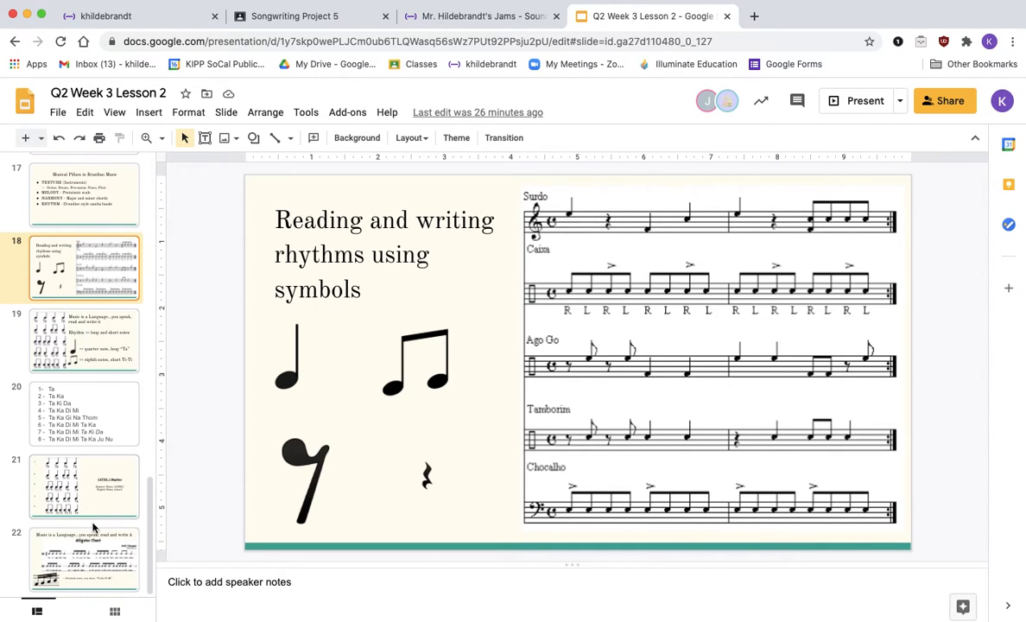
click(97, 463)
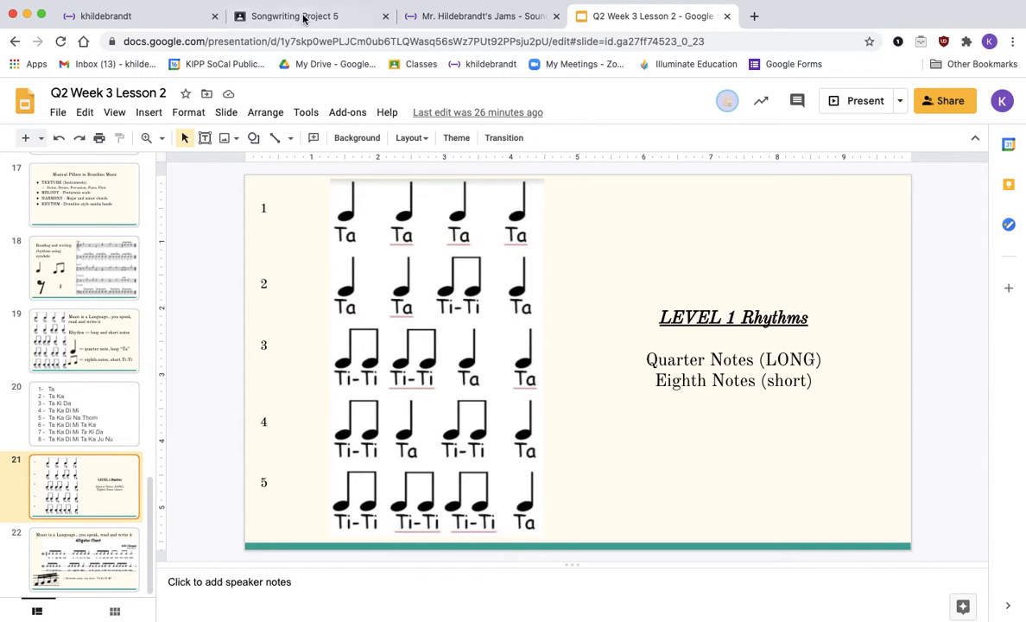
Step: Return to the Soundtrap project and mute the Level 1 Rhythms and Level 1 Rhythms Uke tracks
click(464, 26)
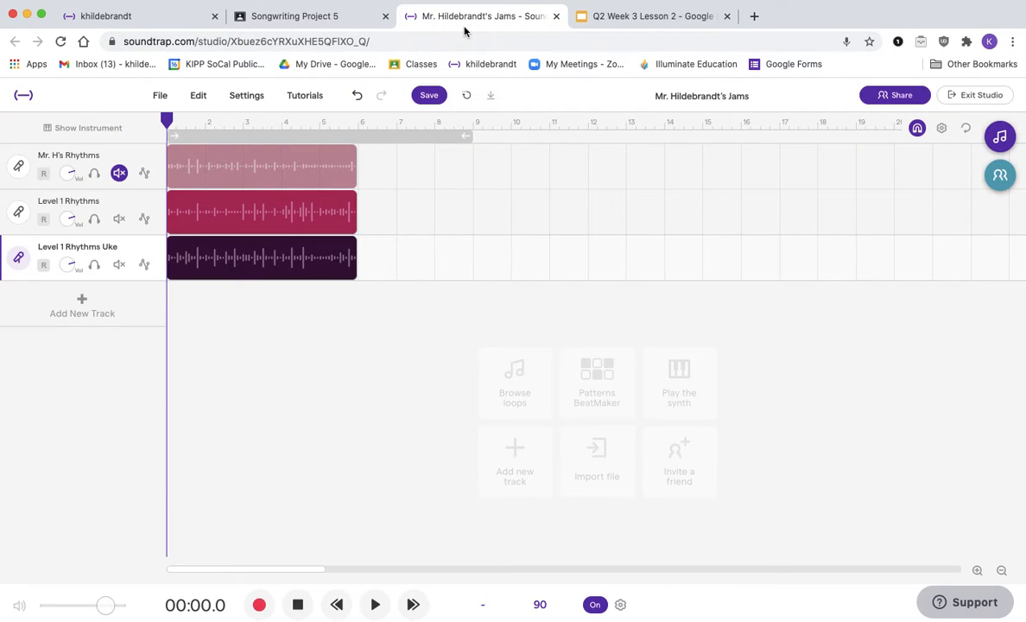
click(119, 218)
click(121, 265)
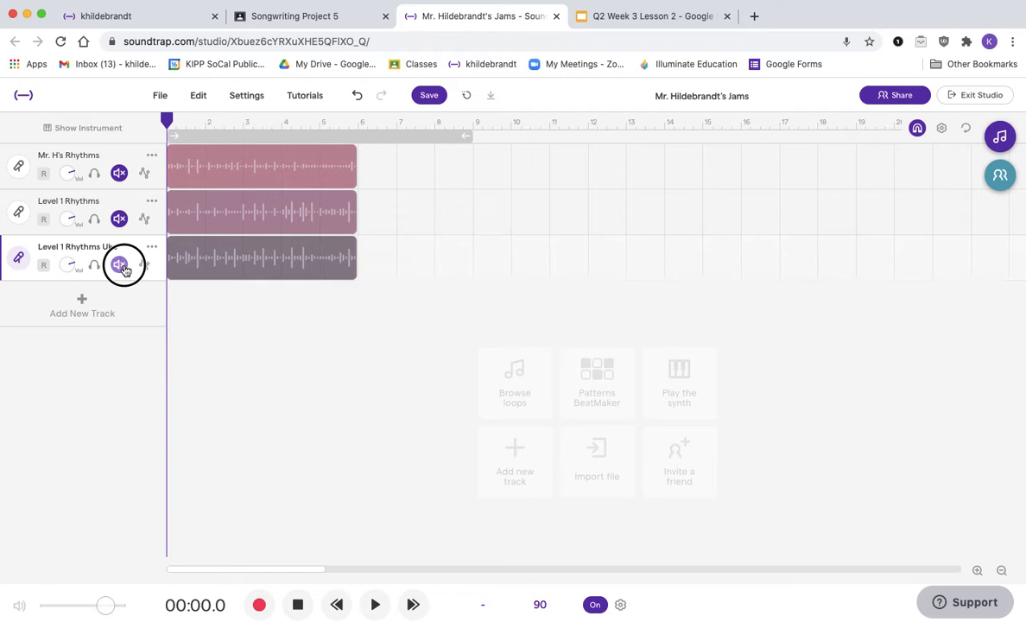
Step: Add a Drum & beats track and delete it again
click(95, 308)
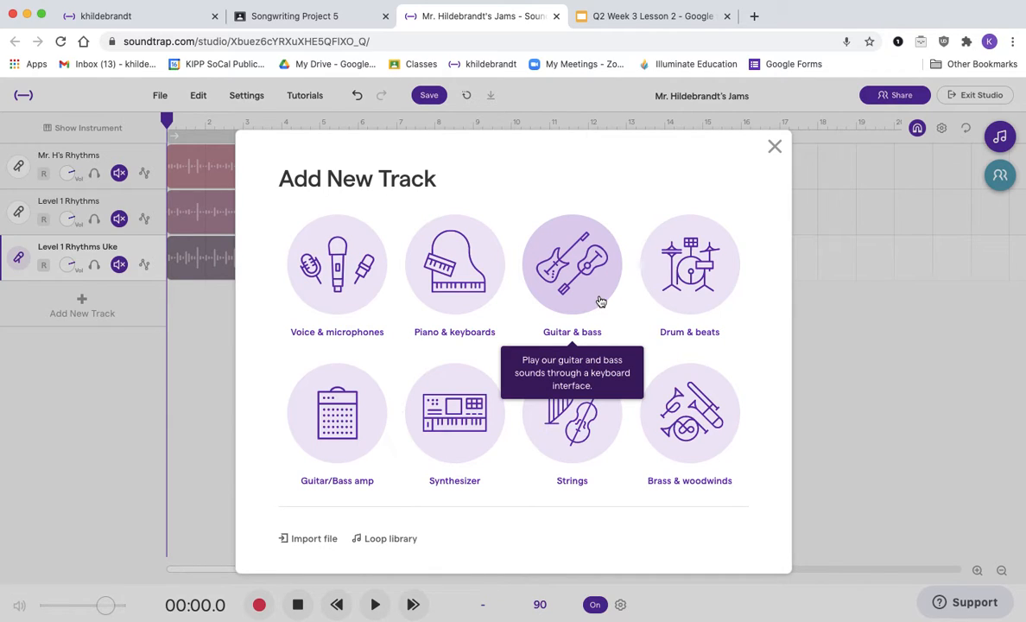
click(709, 265)
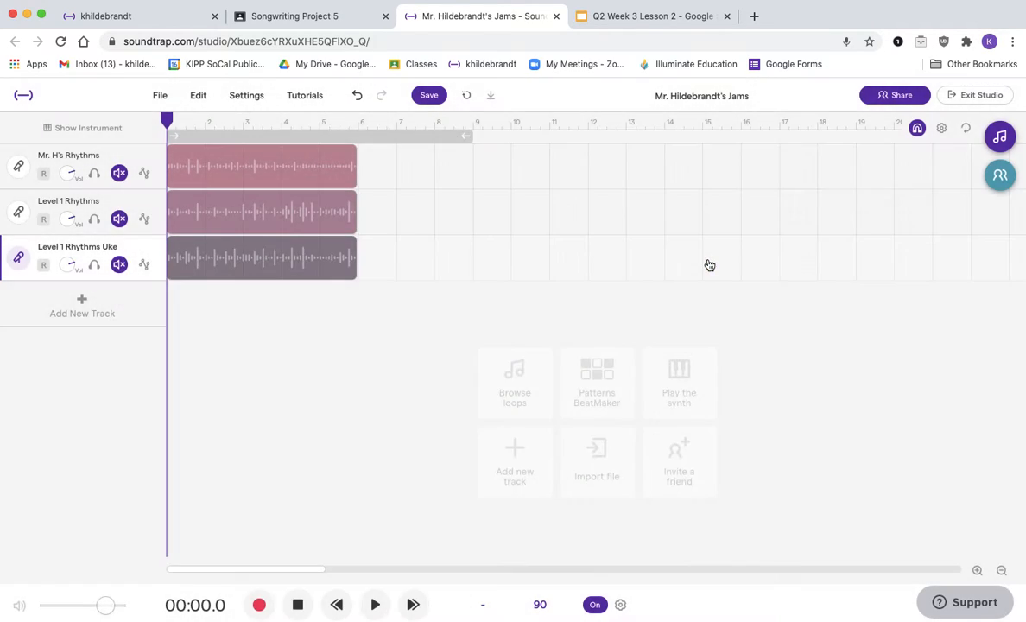
click(210, 312)
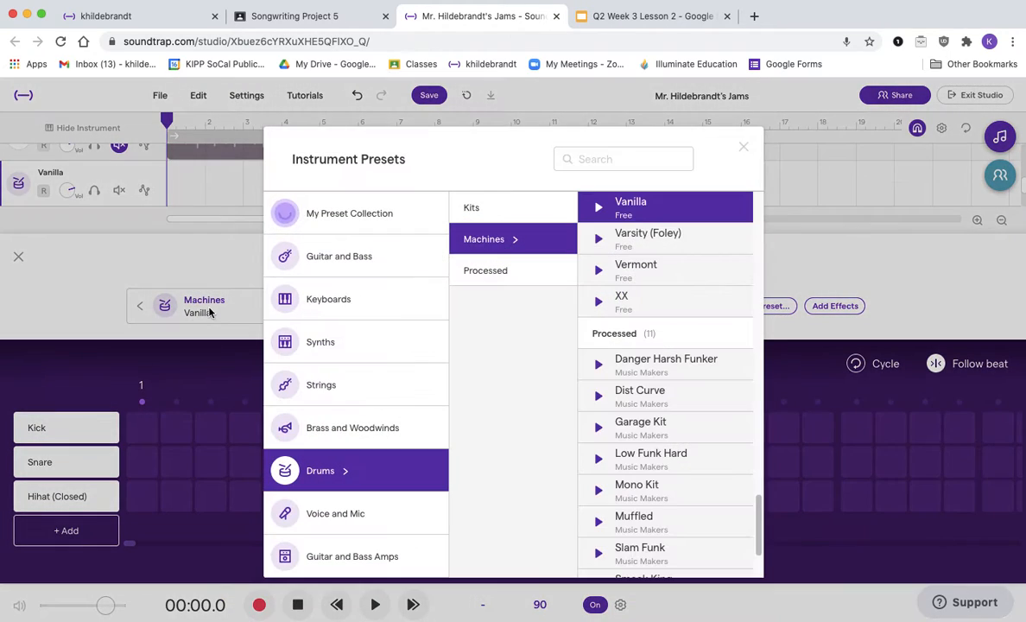
click(229, 267)
click(18, 256)
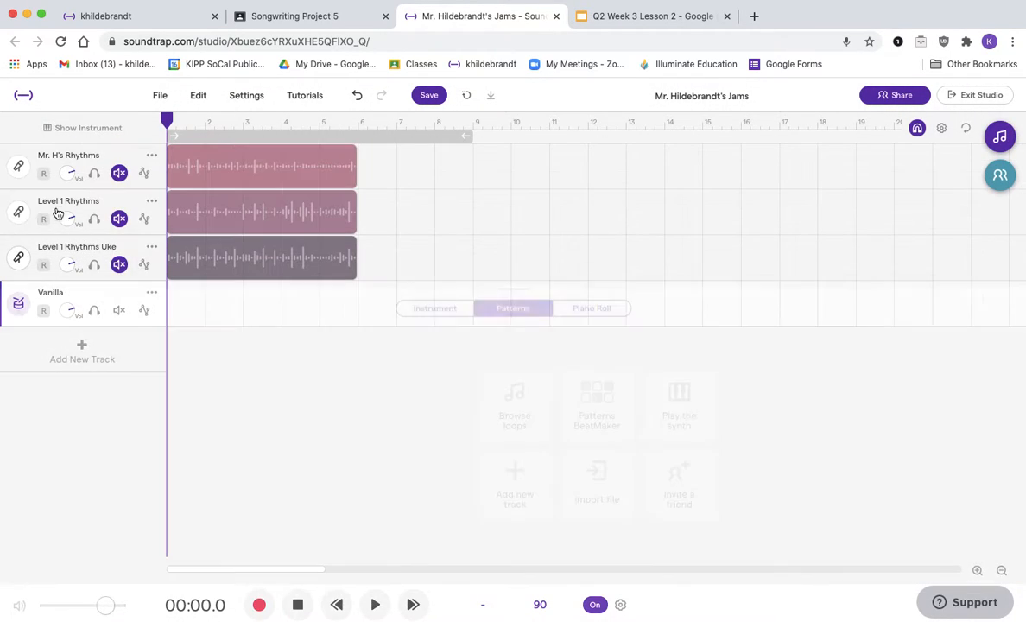
click(152, 292)
click(199, 378)
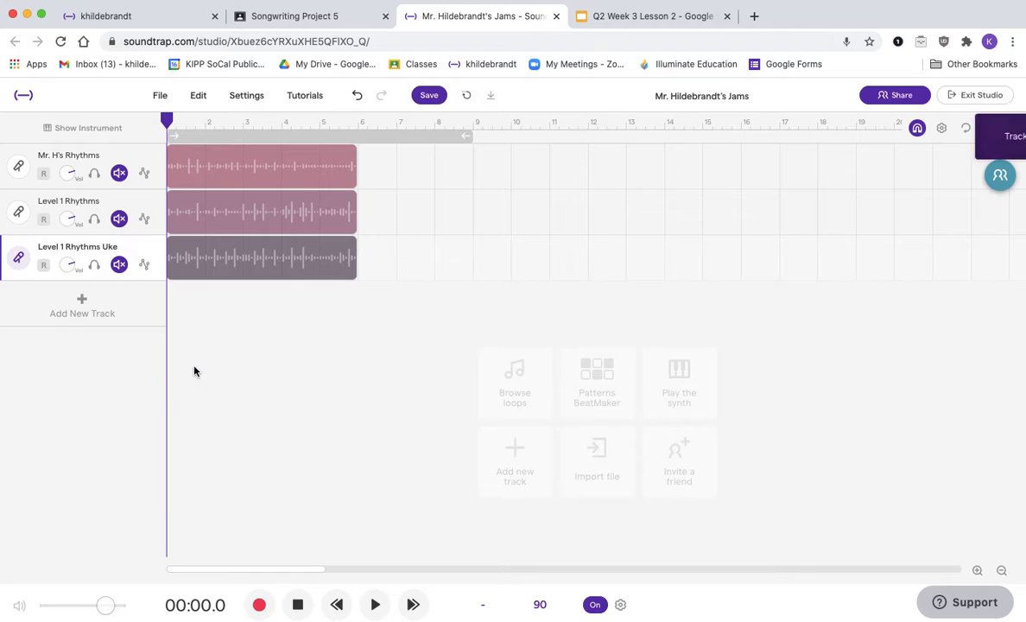
Step: Add a new Drum & beats track and open its drum pad instrument view
click(101, 304)
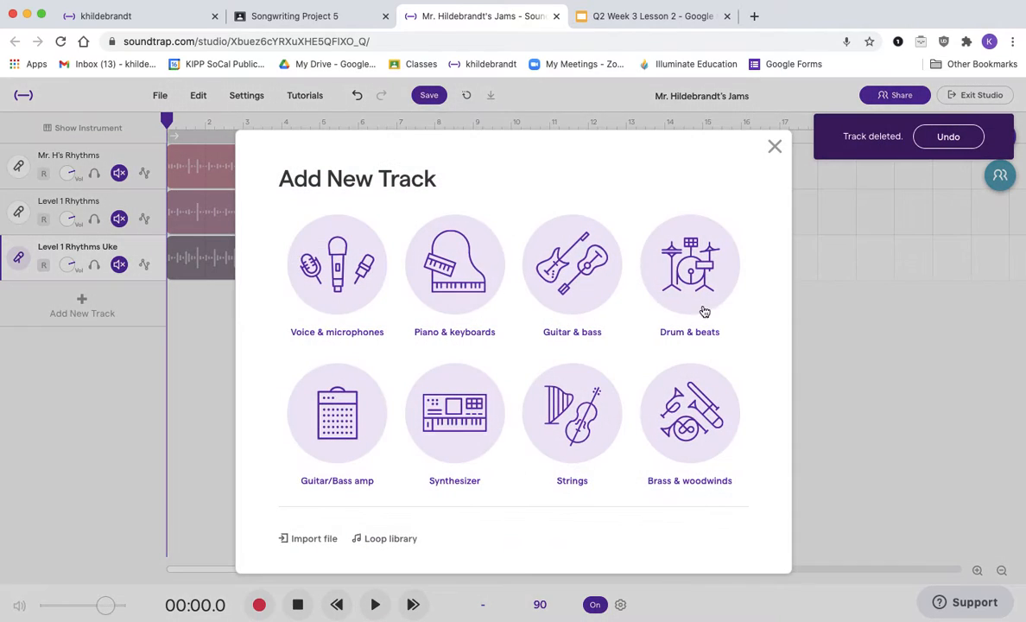
click(697, 257)
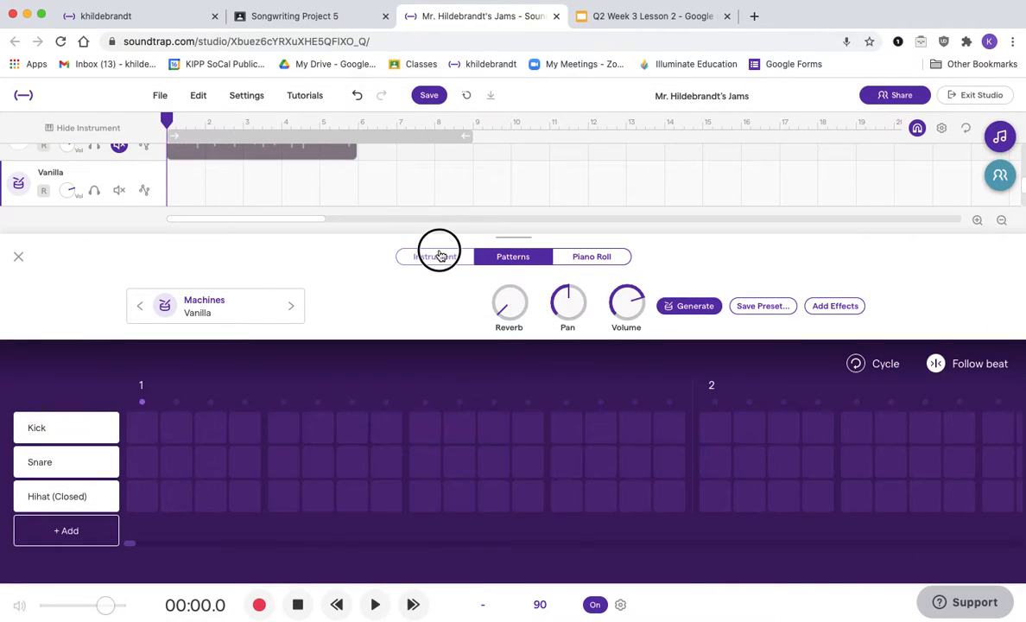
click(440, 255)
Step: Try out several drum pads of the Vanilla kit to hear their sounds
key(a)
key(d)
key(q)
key(e)
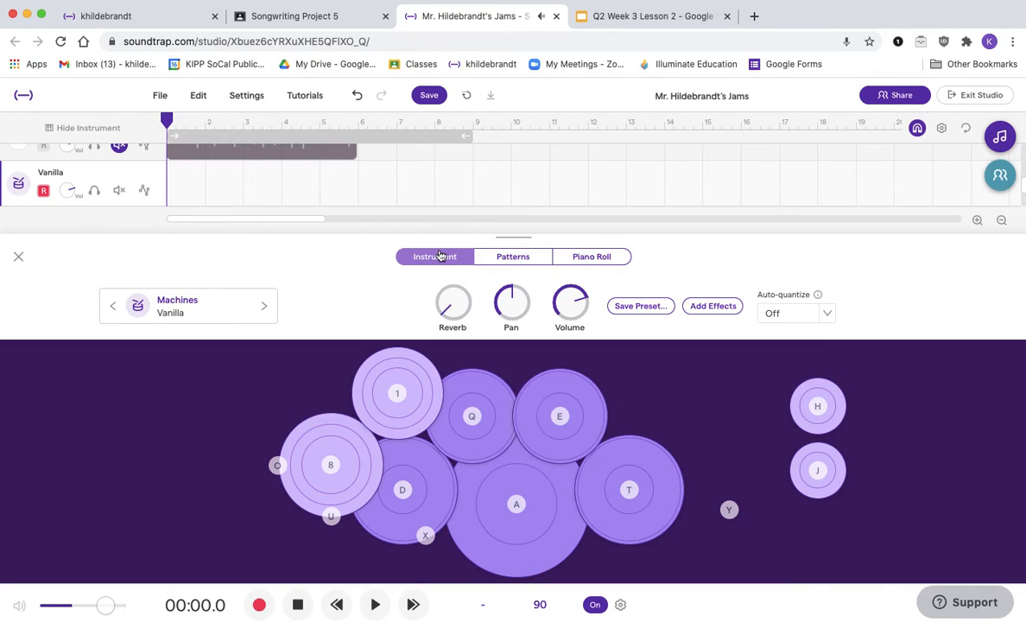
key(t)
key(1)
key(8)
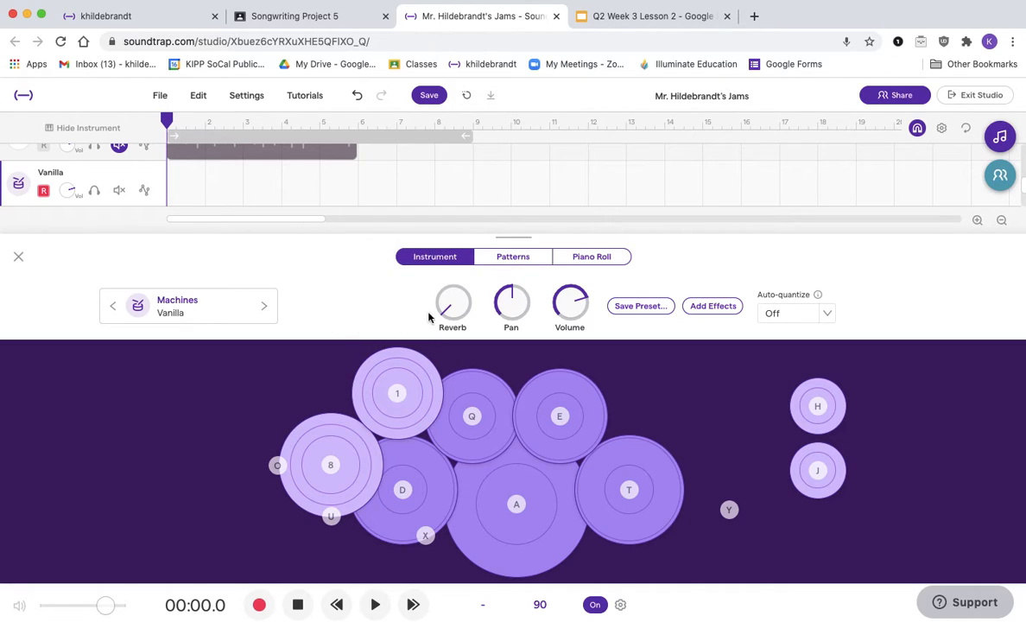
click(523, 510)
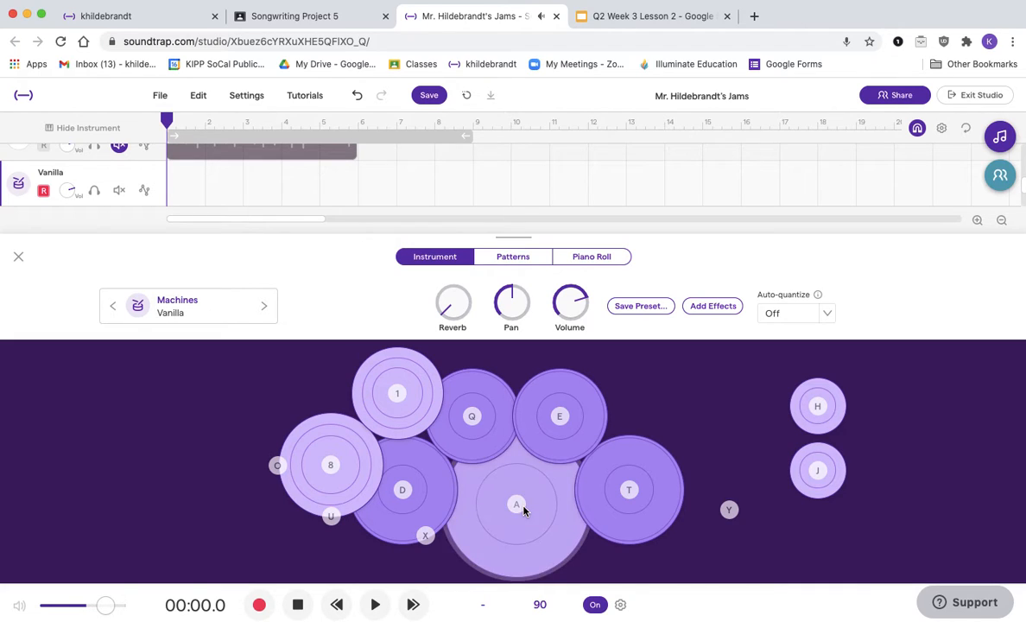
Step: Change the drum track's preset to the Processed Tough Reggae kit and test a couple of pads
click(211, 298)
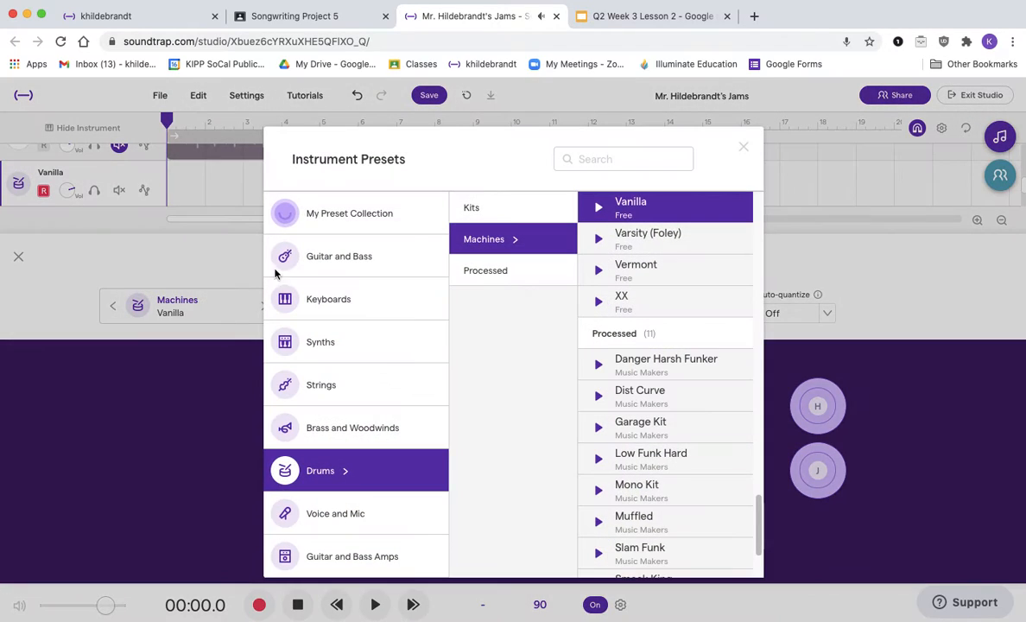
click(528, 217)
scroll(605, 271, down, 3)
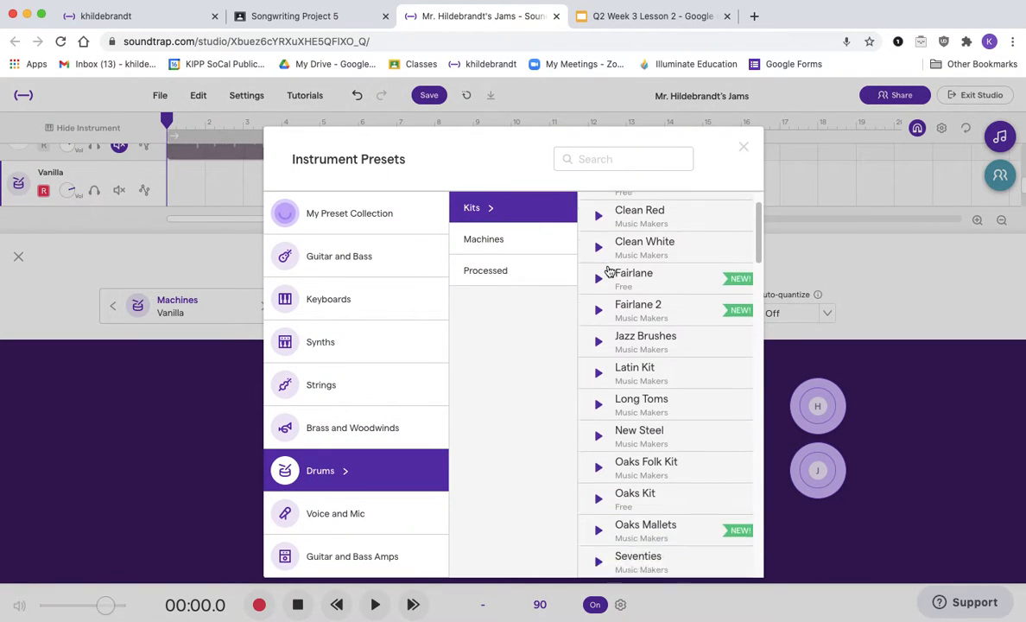
scroll(609, 271, down, 2)
scroll(610, 381, down, 15)
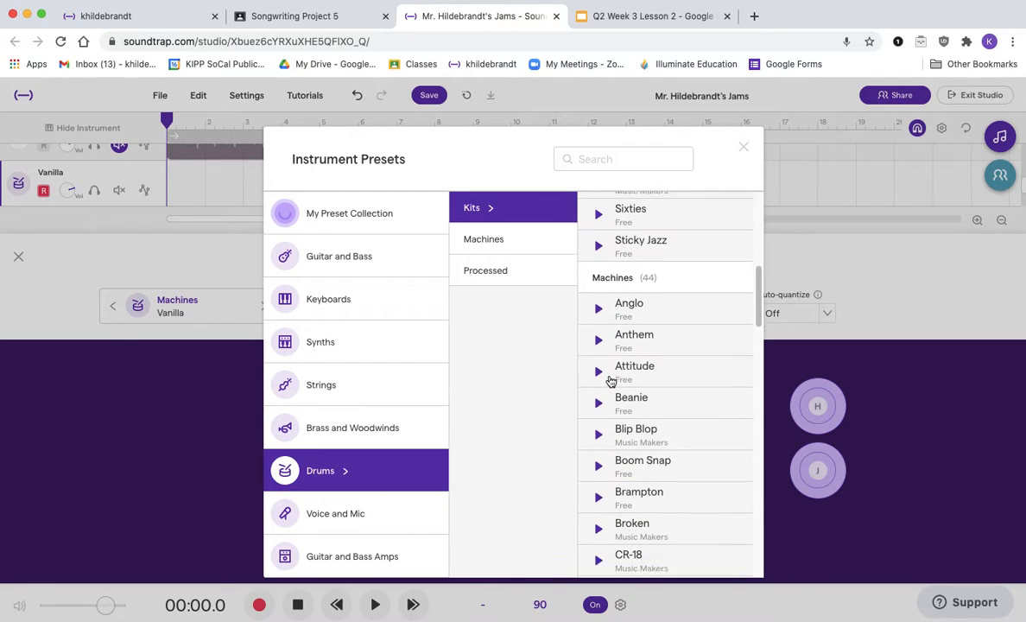
scroll(610, 381, down, 5)
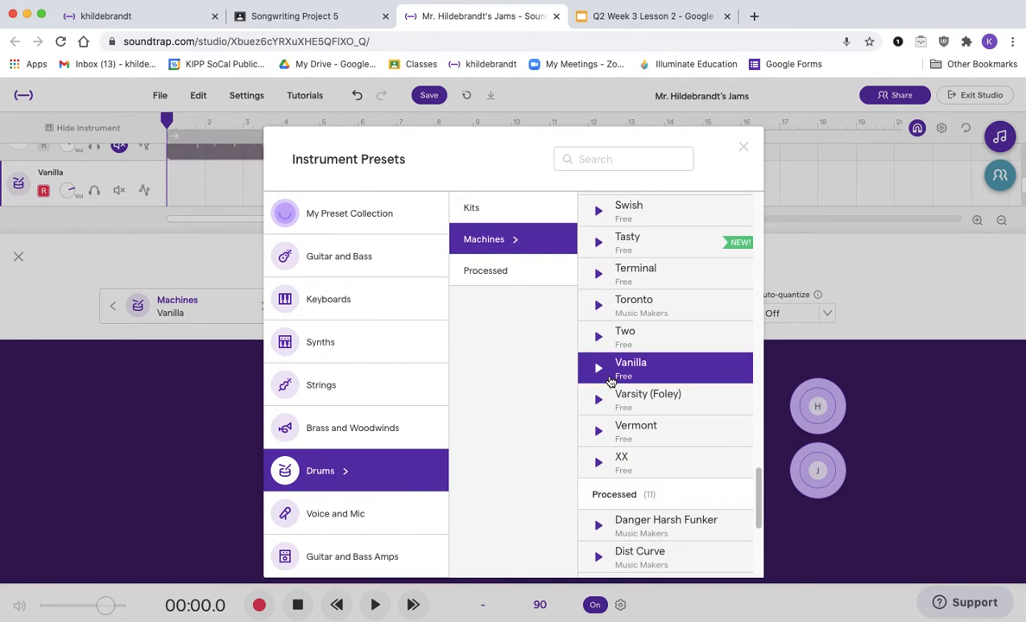
scroll(610, 382, down, 5)
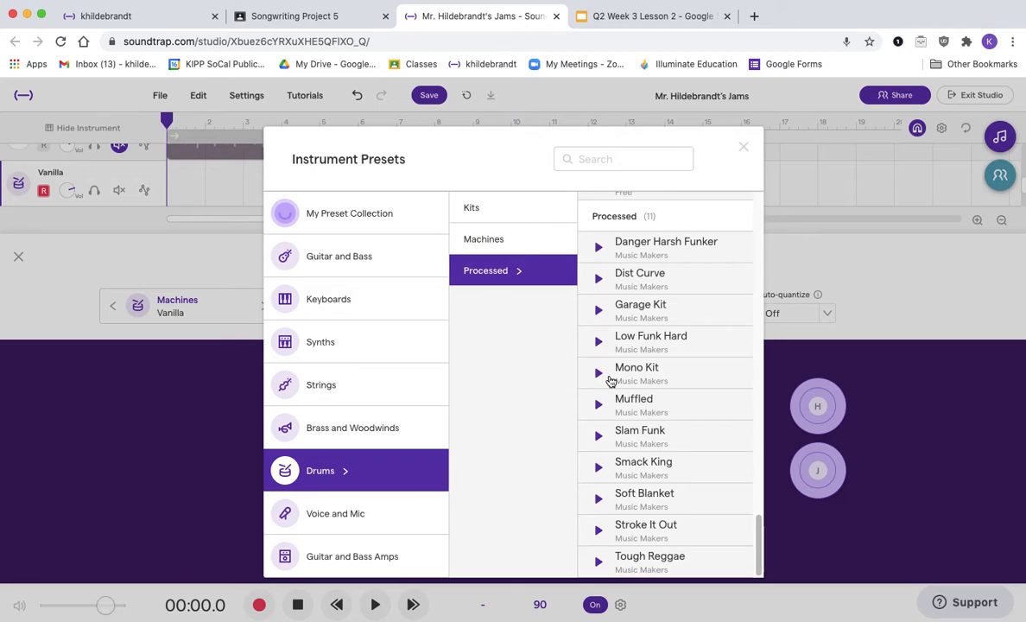
click(651, 560)
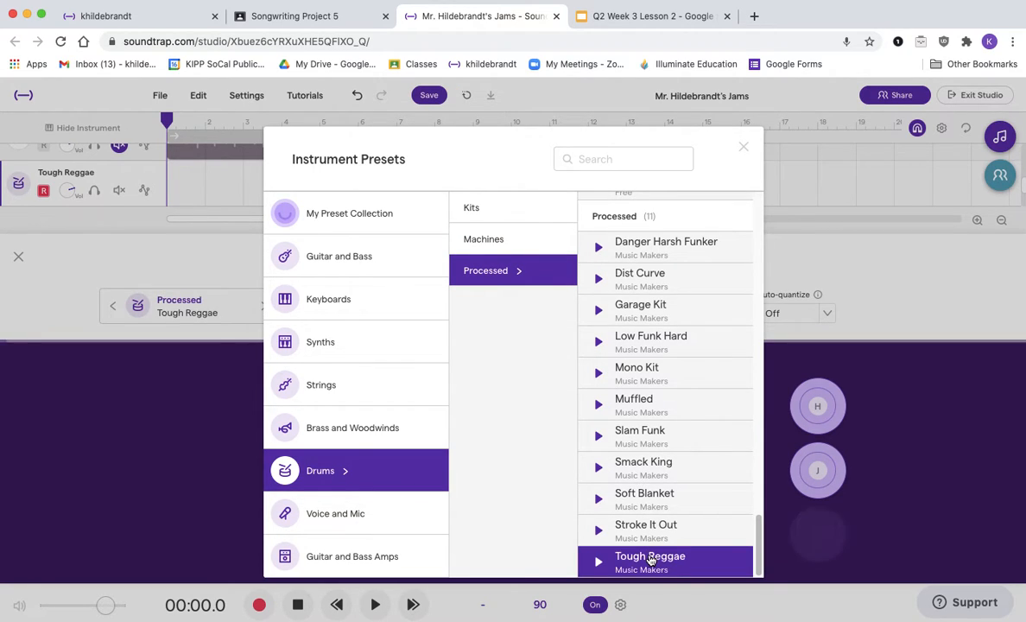
key(d)
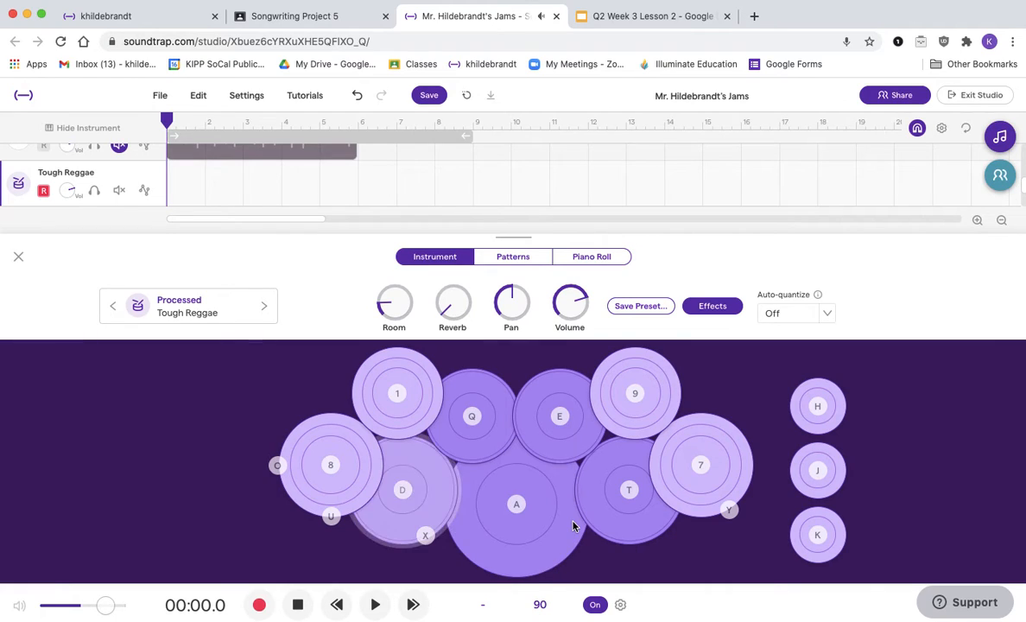
key(t)
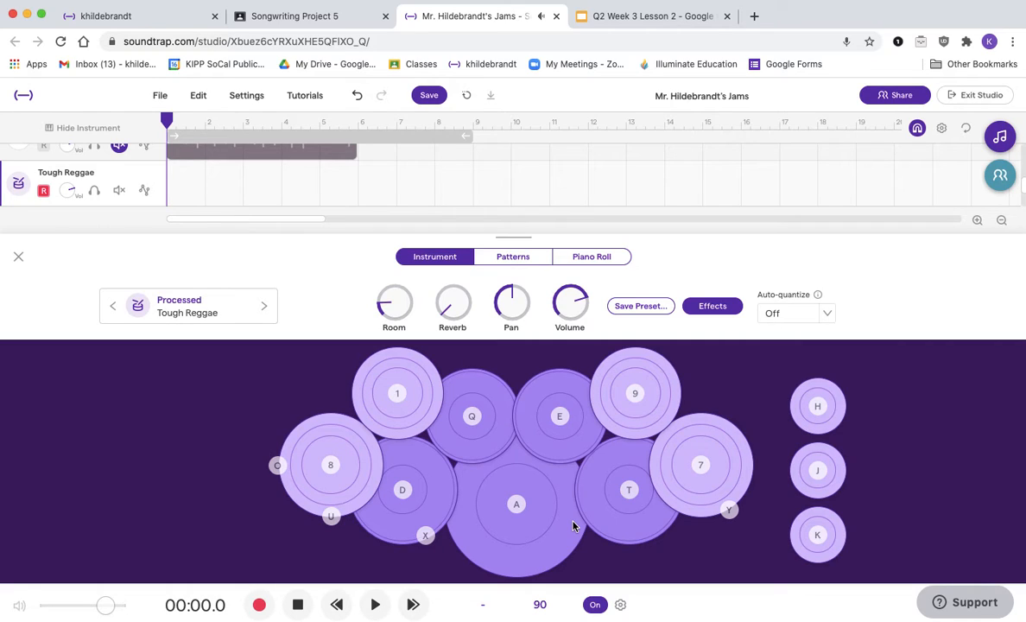
Step: Record a trial drum take while checking the LEVEL 1 Rhythms slide, then delete the recorded region
click(624, 21)
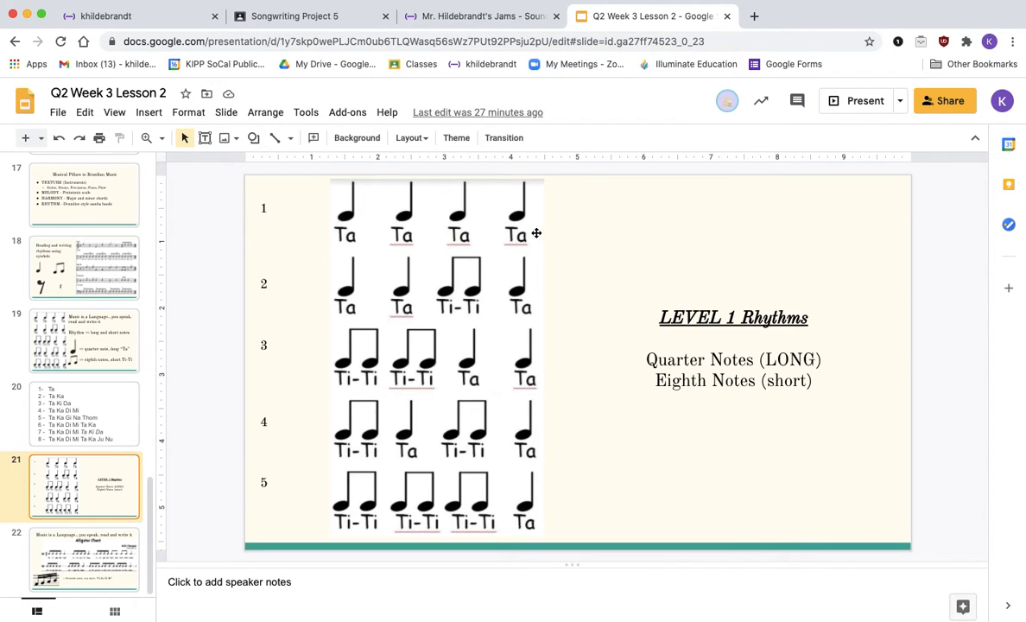
click(462, 19)
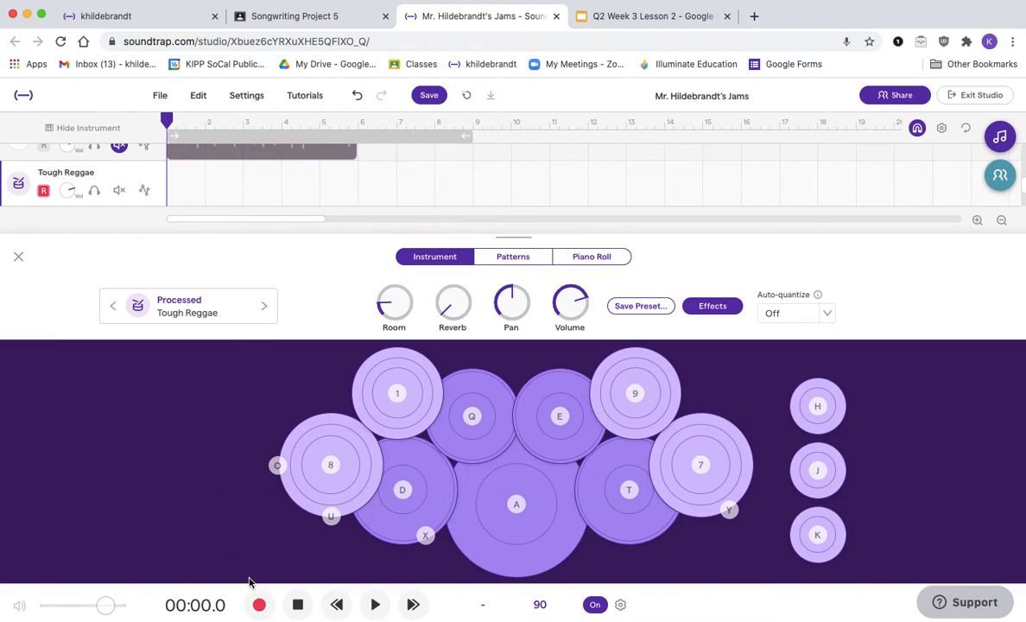
click(519, 503)
click(523, 505)
click(259, 606)
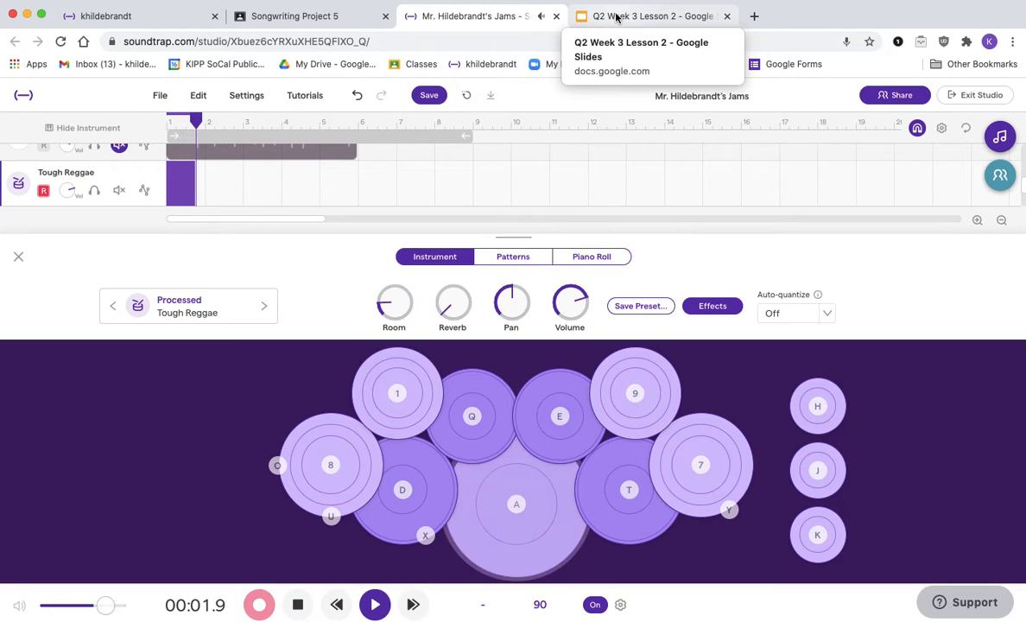
click(617, 17)
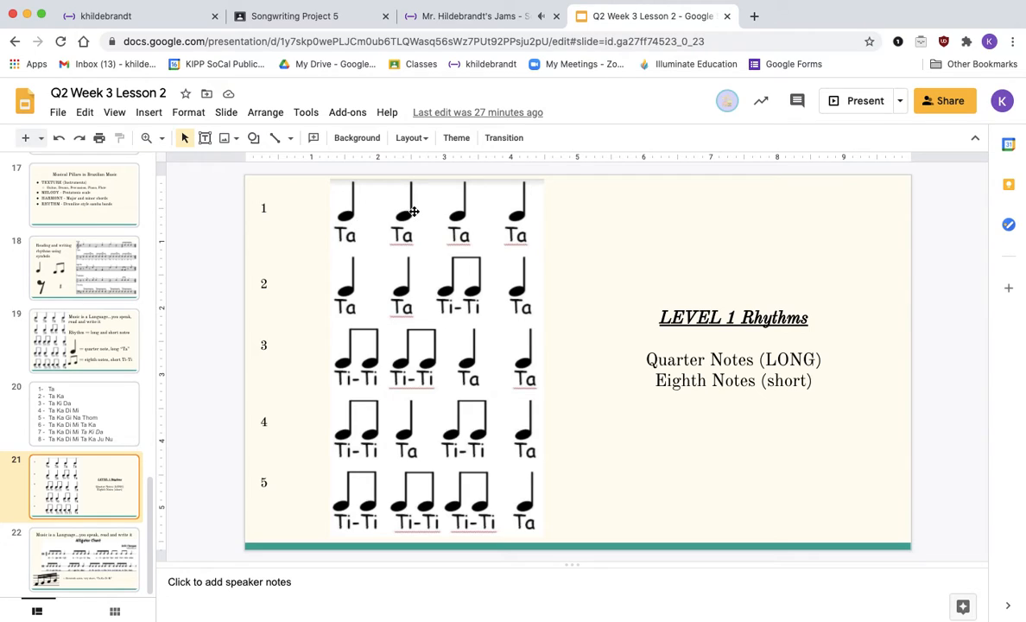
click(454, 17)
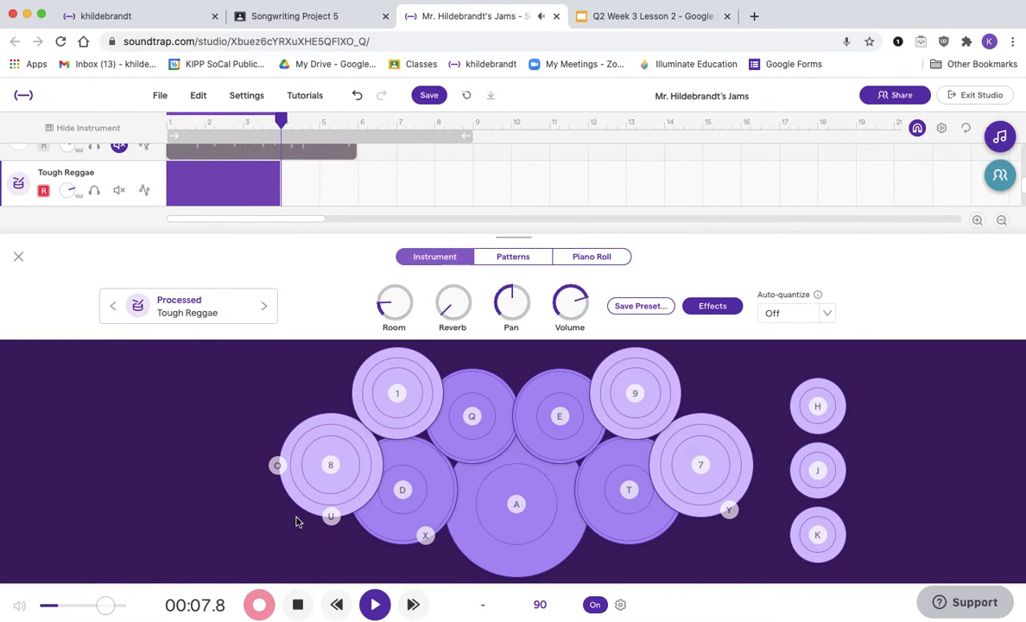
click(302, 610)
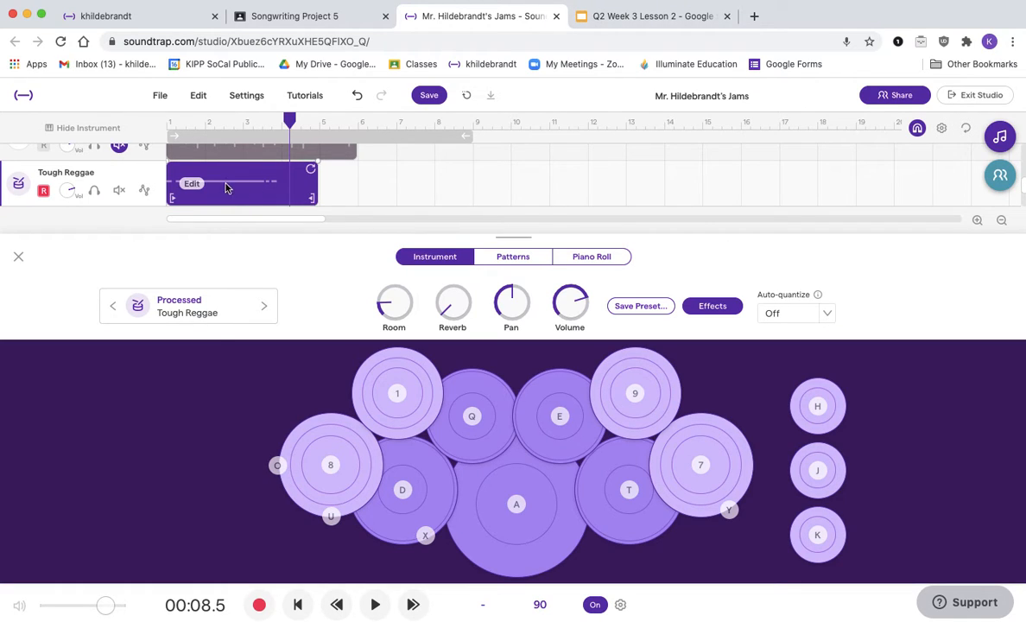
click(19, 259)
key(Delete)
click(18, 302)
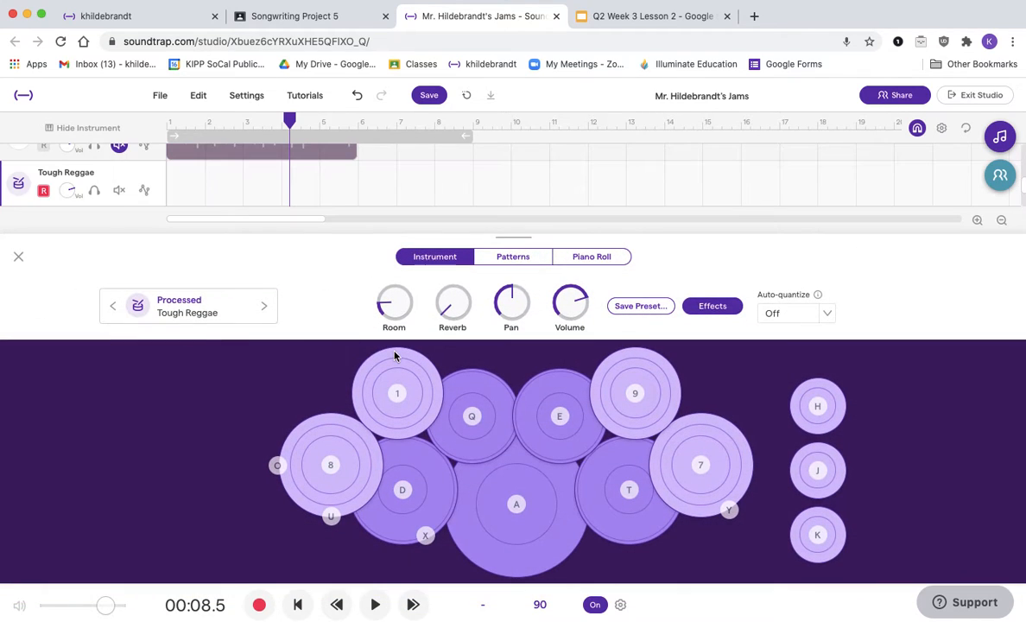
Step: Record a drum beat on the Tough Reggae track from the start by playing pad A steadily, then stop recording
click(169, 124)
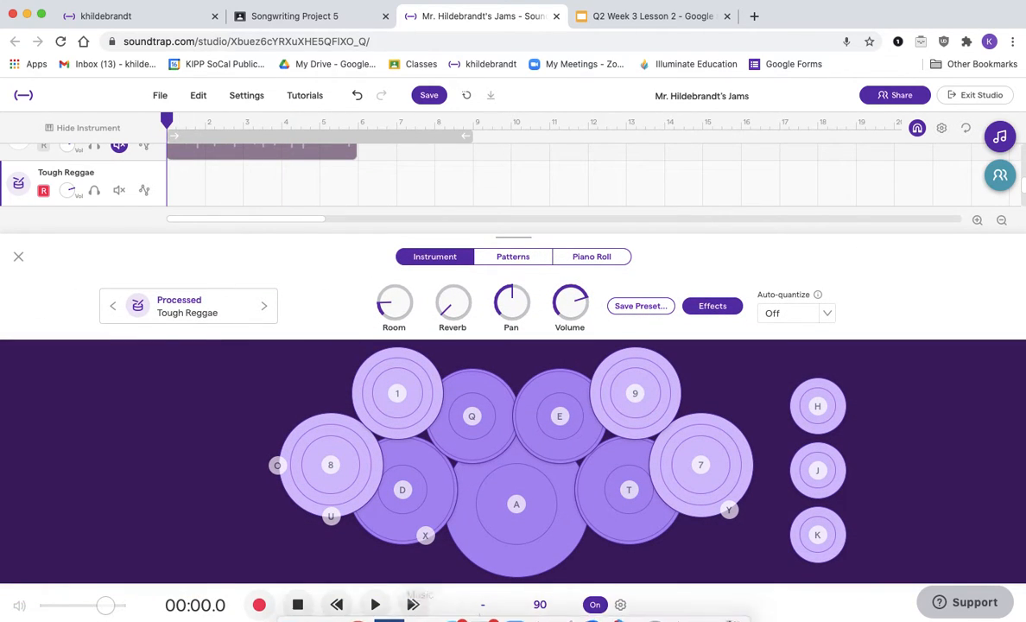
click(262, 603)
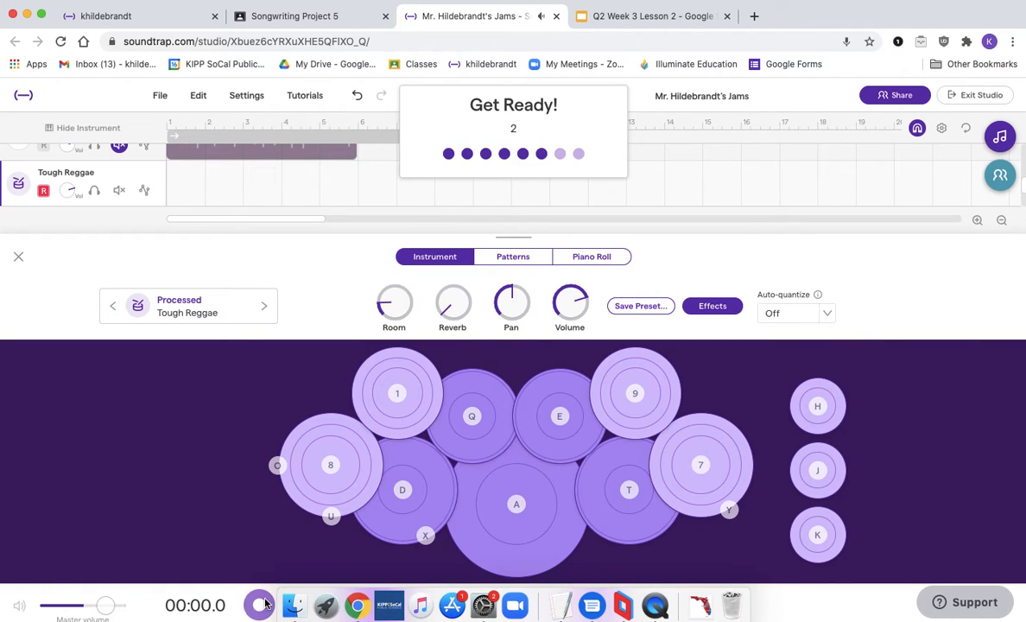
key(a)
key(a)
key(a)
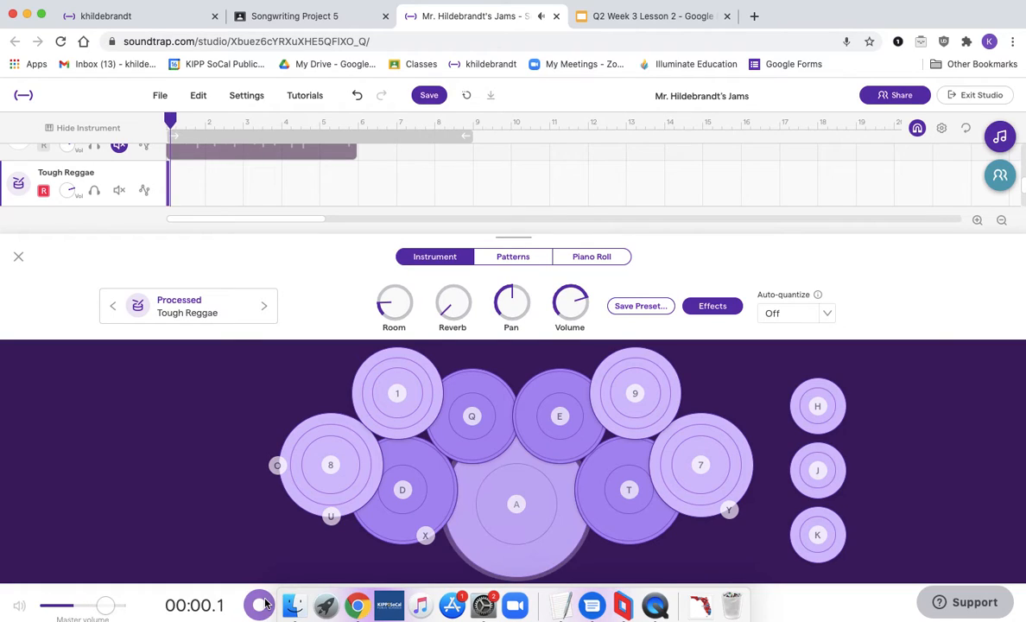
key(a)
key(a)
key(a)
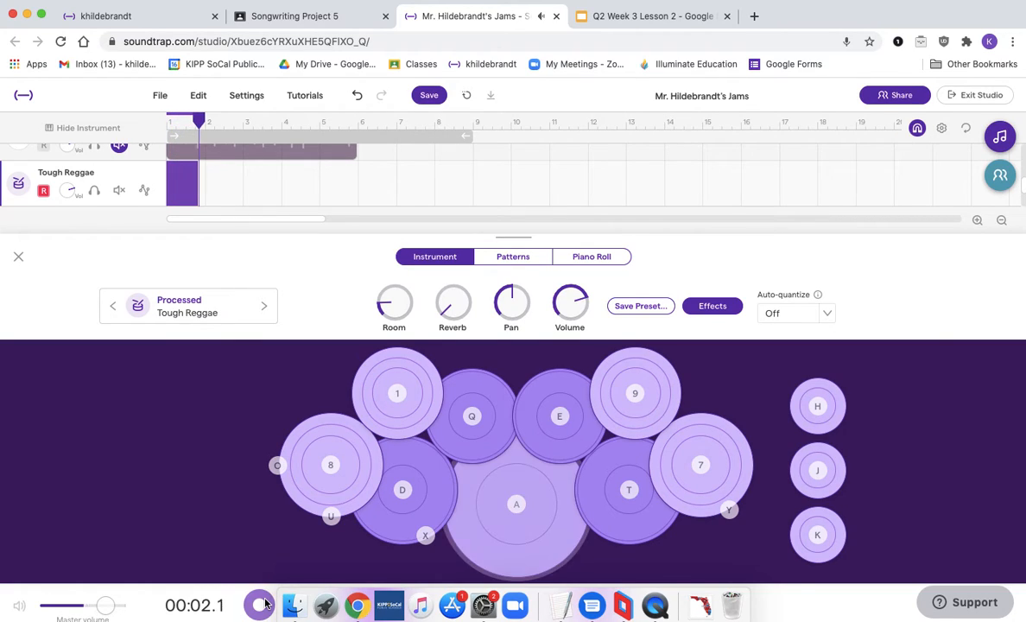
key(a)
key(a)
key(a)
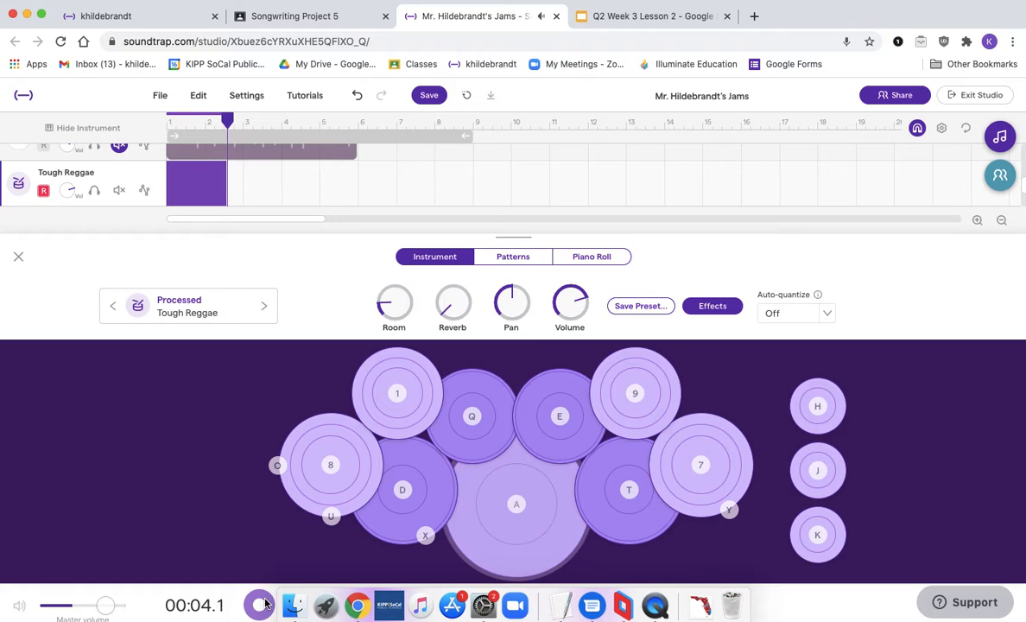
key(a)
key(a)
key(a)
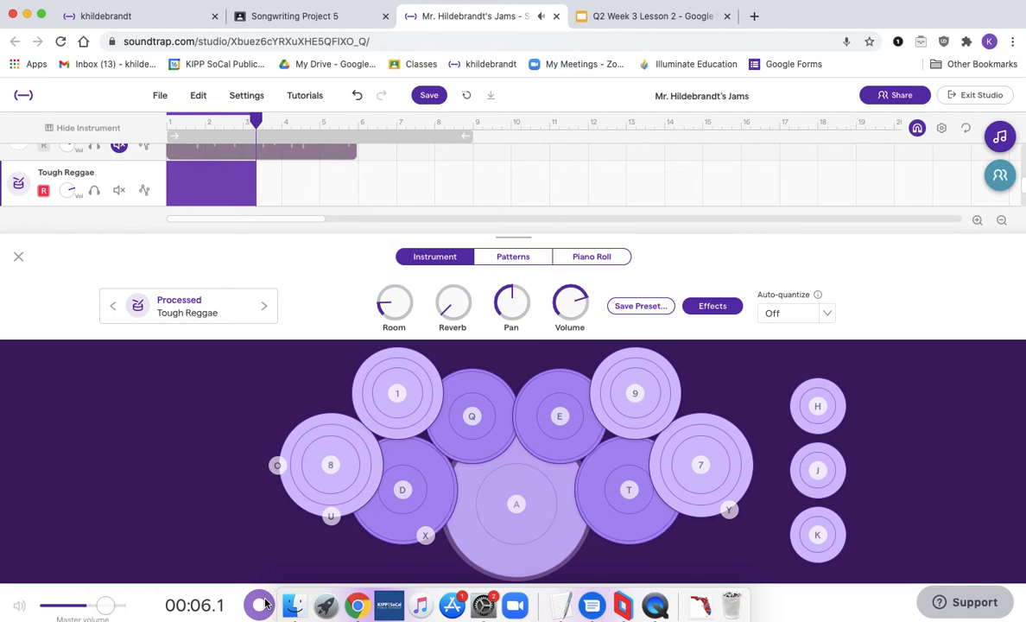
key(a)
key(a)
key(a)
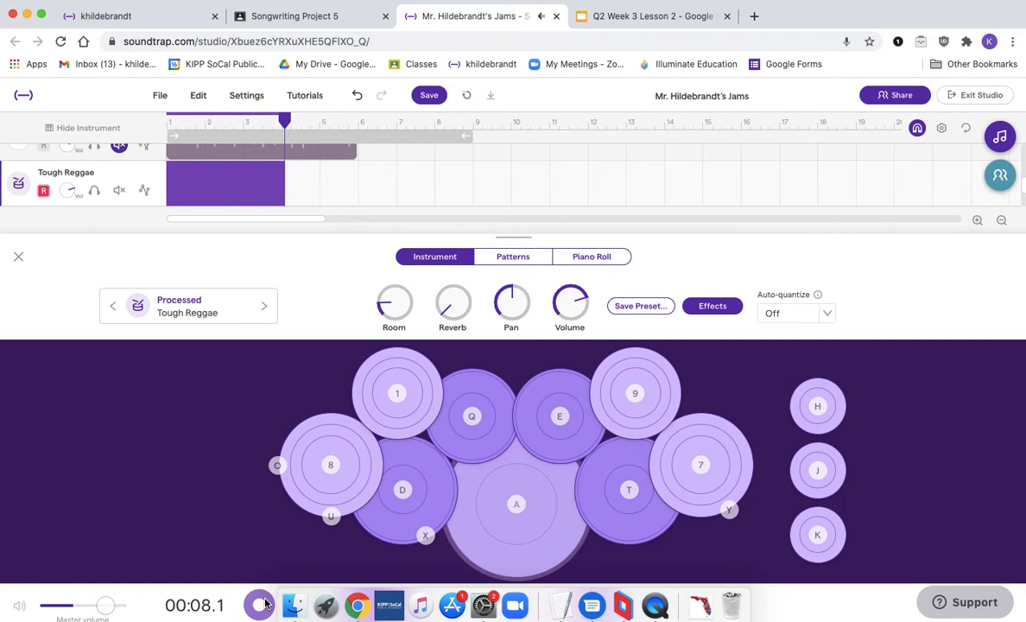
key(a)
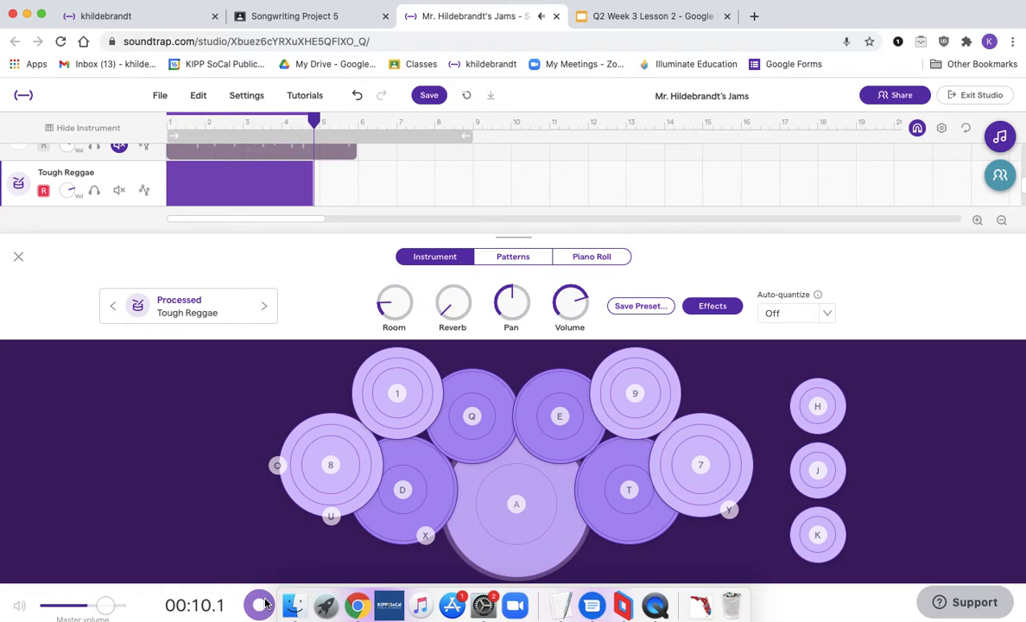
click(302, 606)
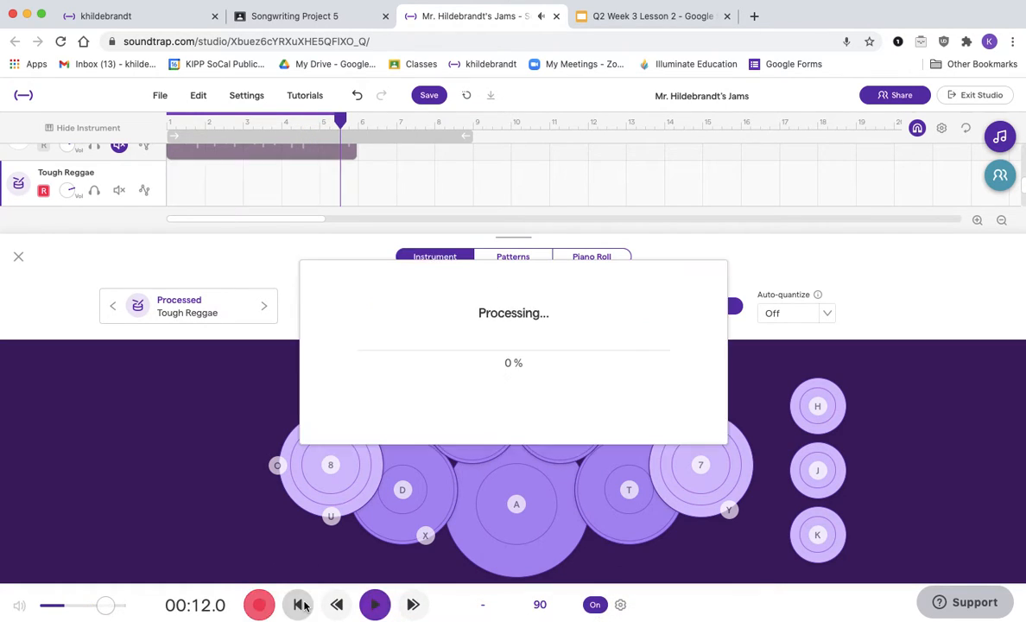
Step: Trim the drum recording to end at bar 5 and rename its track Rhythm #1 - Surdo
click(16, 258)
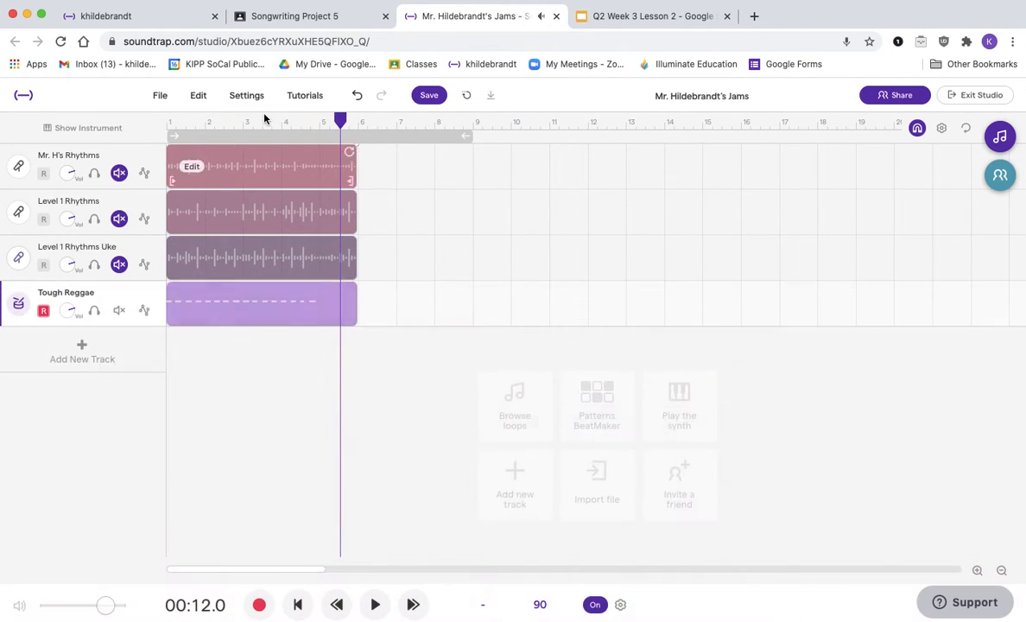
click(319, 123)
drag(353, 304, 318, 313)
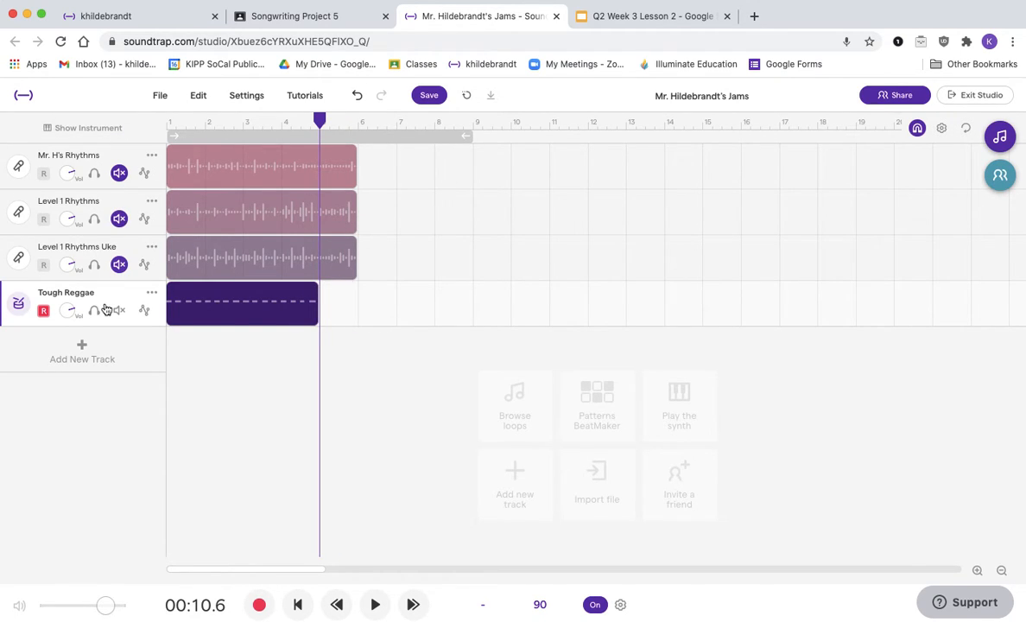
double_click(77, 295)
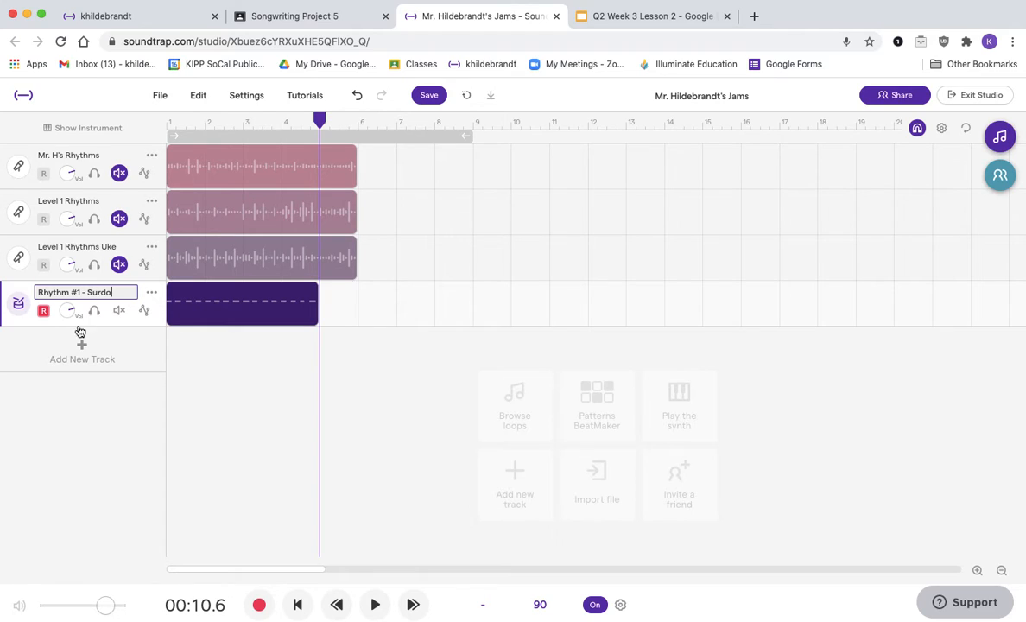
click(70, 421)
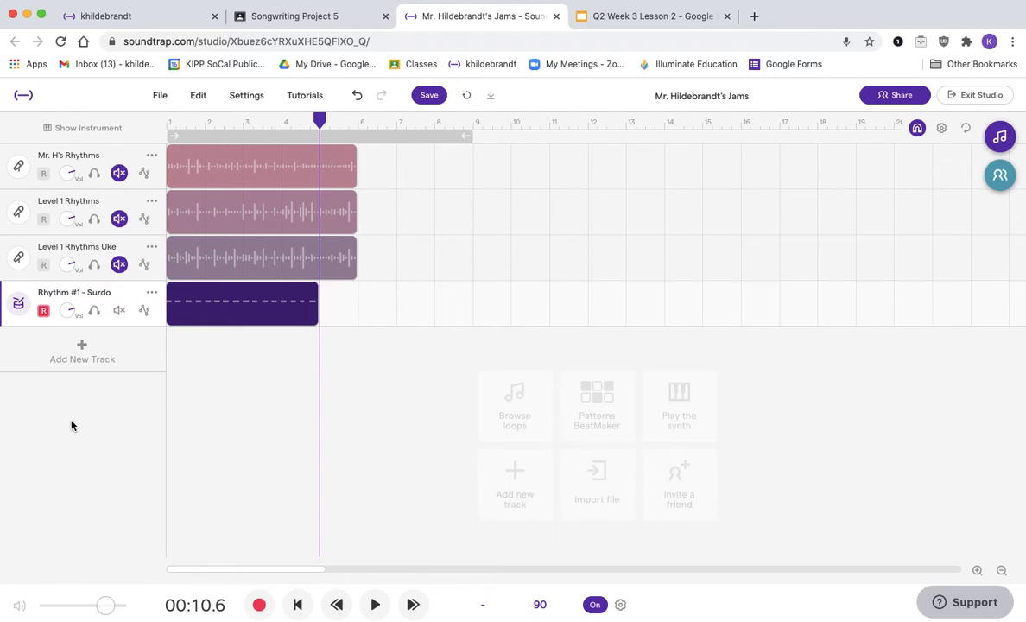
Step: Add another Drum & beats track, starting from the beginning of the song
click(98, 349)
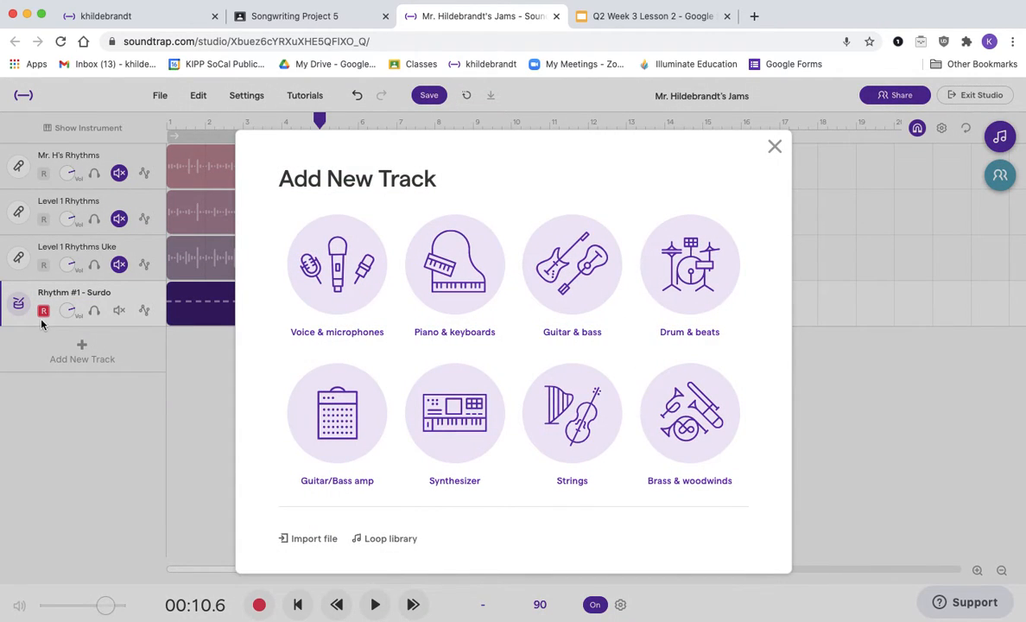
click(774, 145)
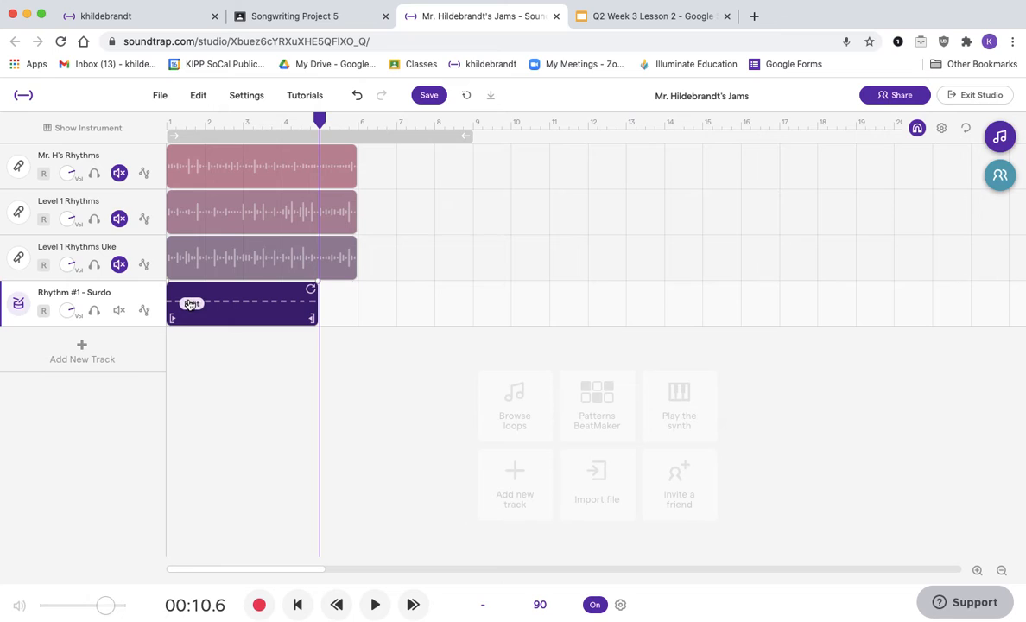
click(169, 126)
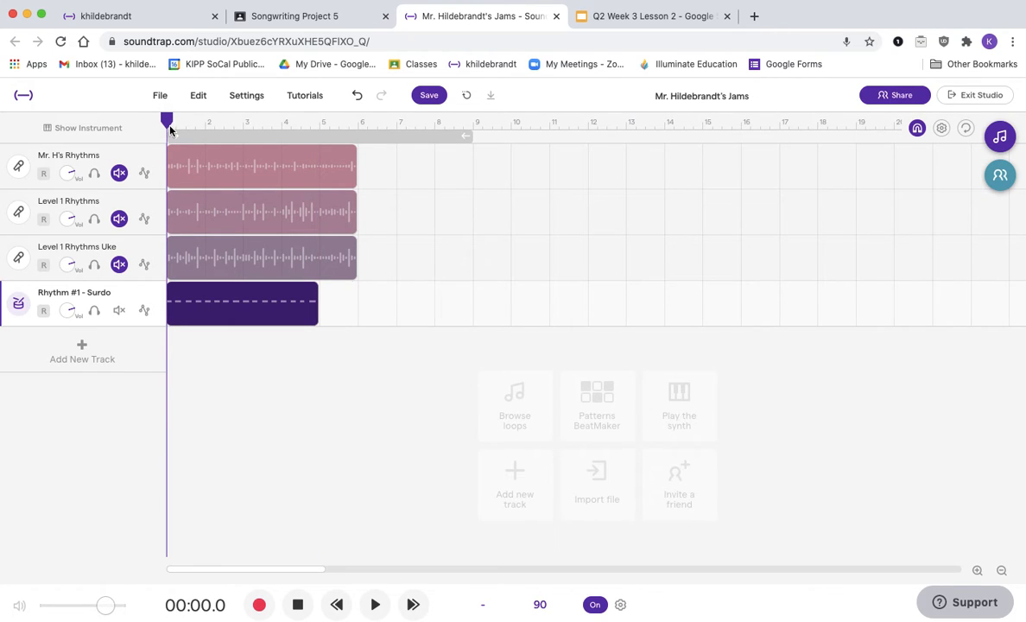
click(83, 349)
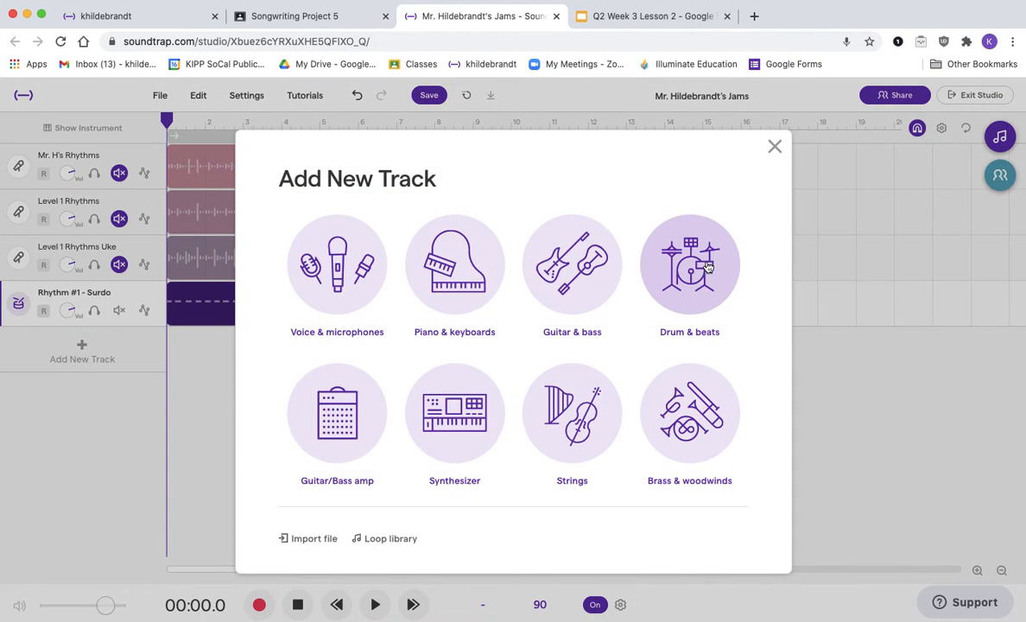
click(701, 267)
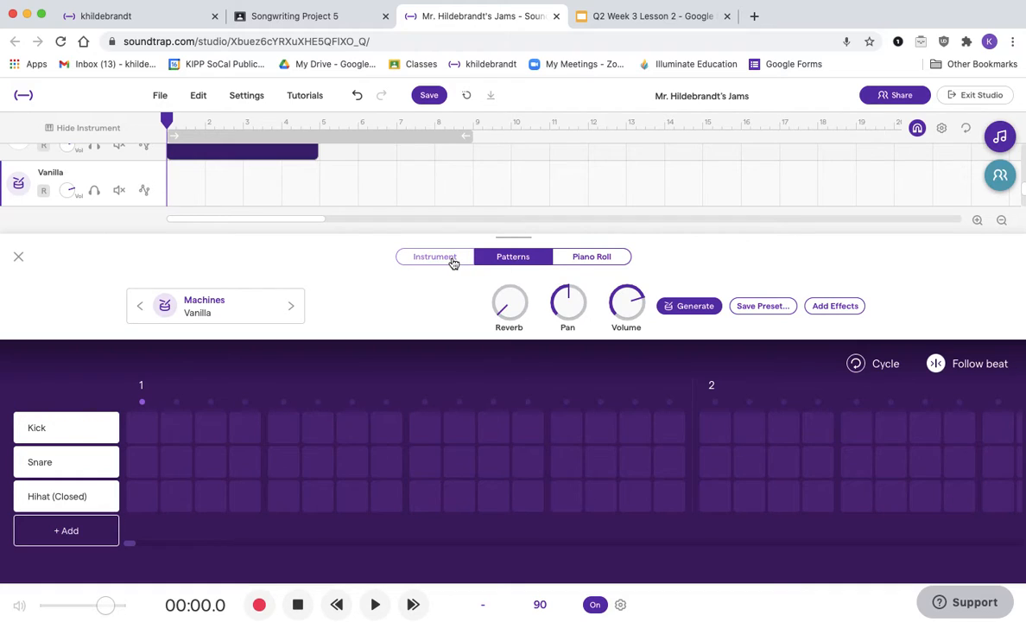
Step: Set the new drum track's preset to Processed Tough Reggae and test pad D in the instrument view
click(251, 305)
scroll(596, 381, down, 3)
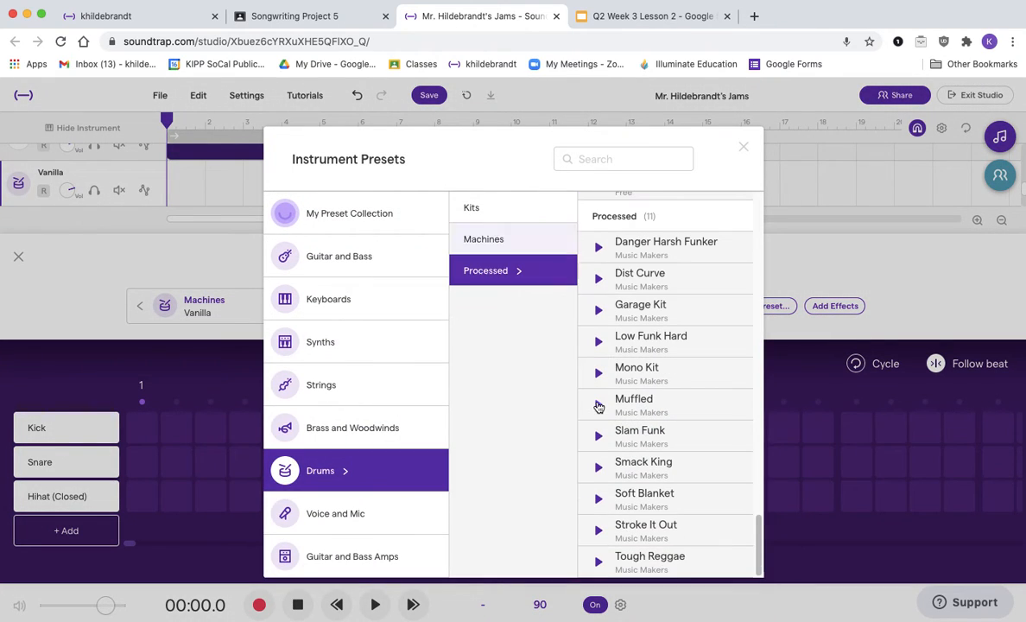
click(652, 563)
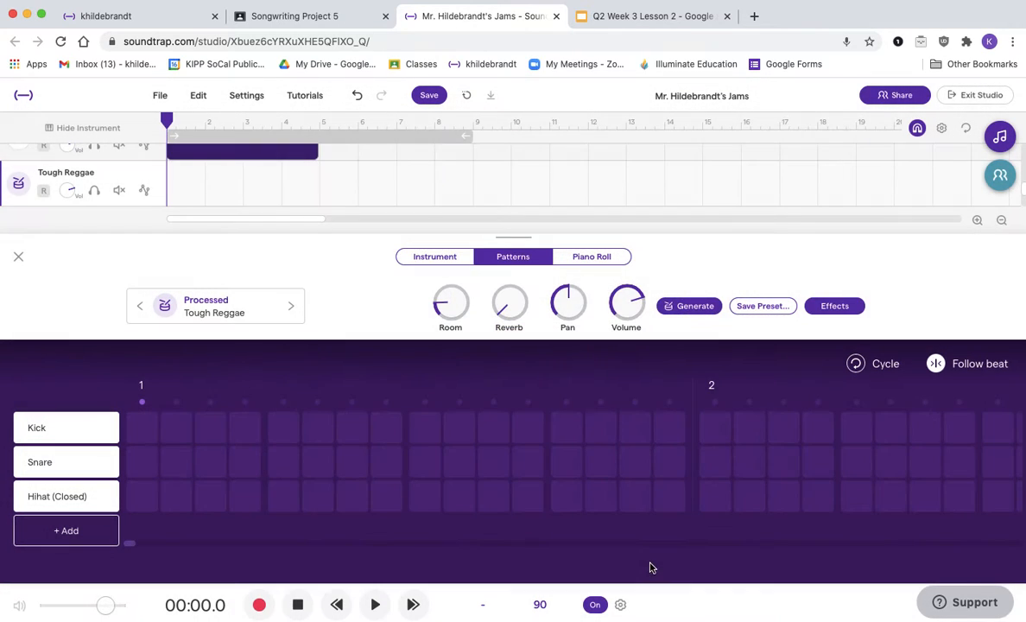
click(424, 257)
key(d)
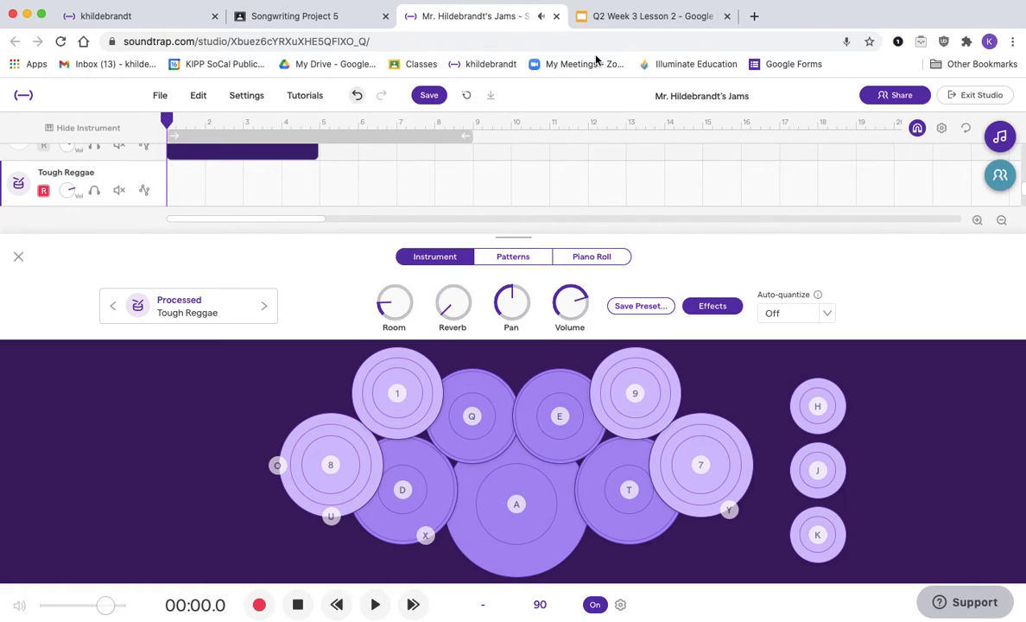
Step: Check the LEVEL 1 Rhythms slide, then record a second beat on the new track by playing pad D steadily
click(645, 16)
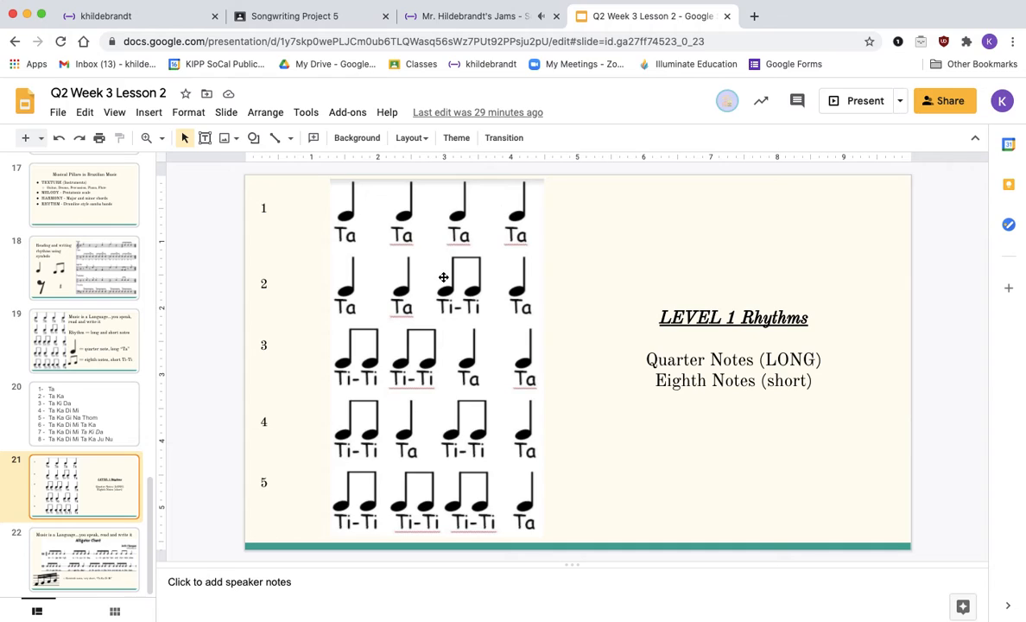
click(453, 17)
click(259, 606)
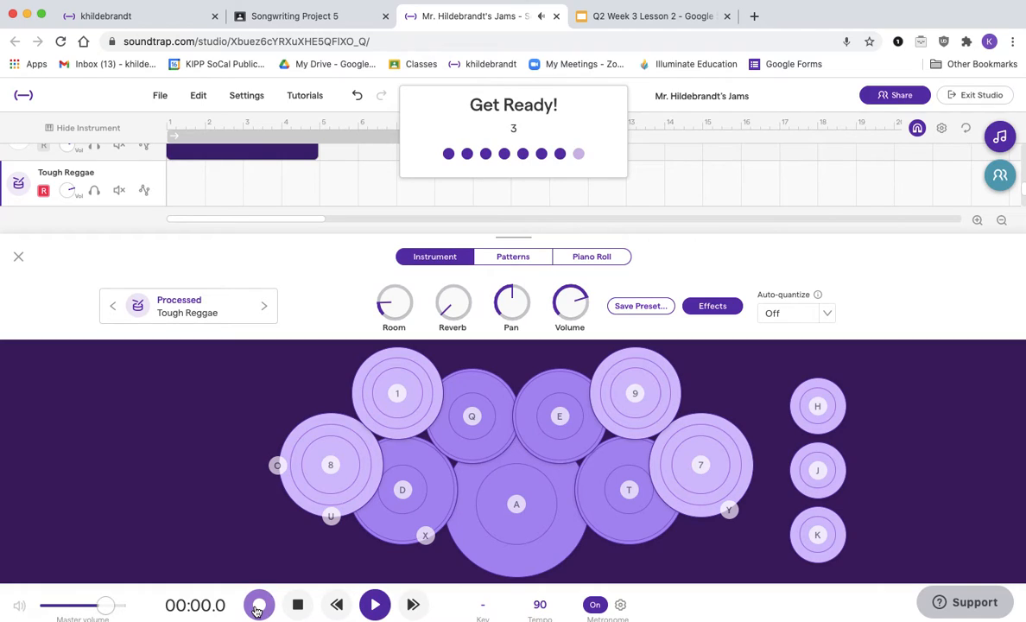
key(d)
key(d)
key(d)
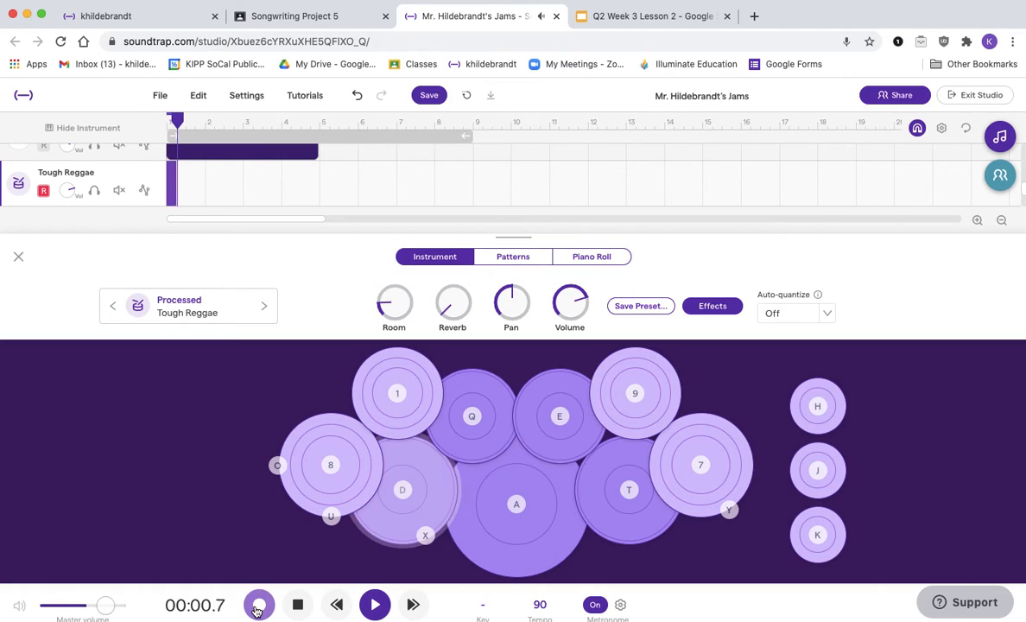
key(d)
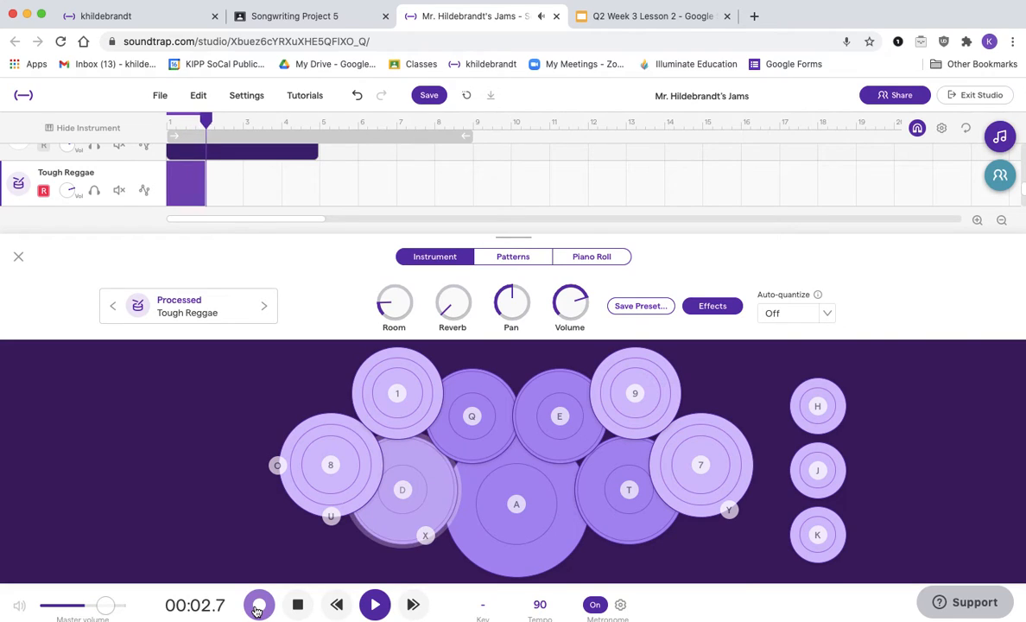
key(d)
key(d)
key(d)
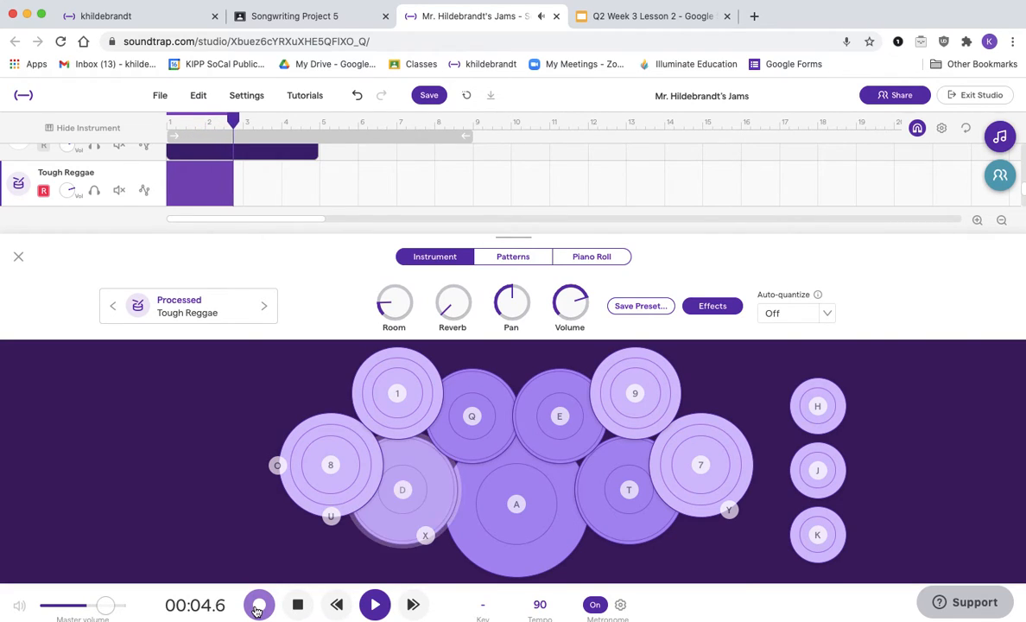
key(d)
key(d)
key(d)
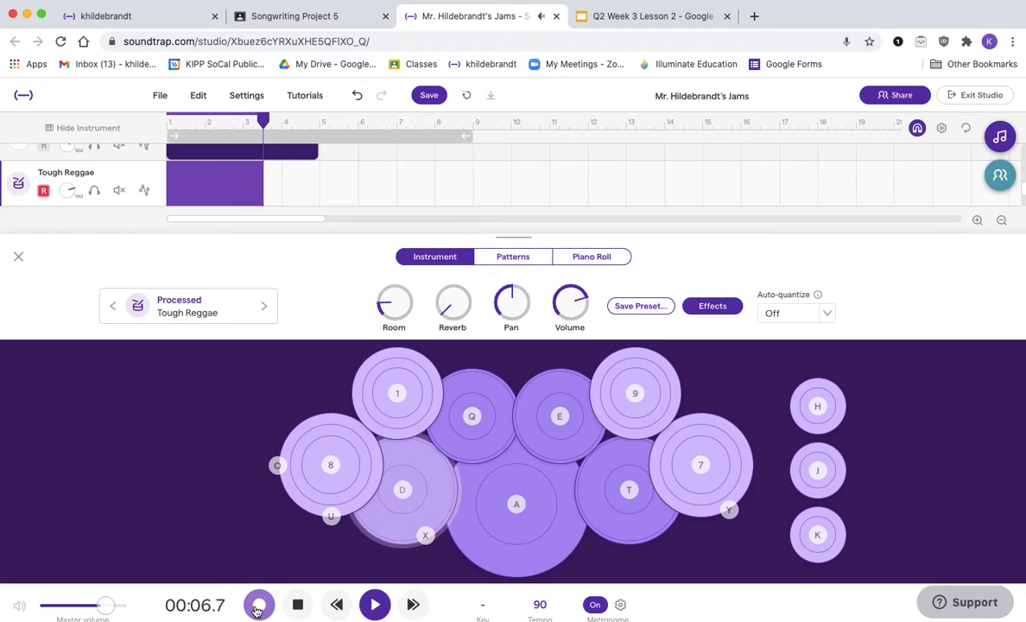
key(d)
key(d)
key(d)
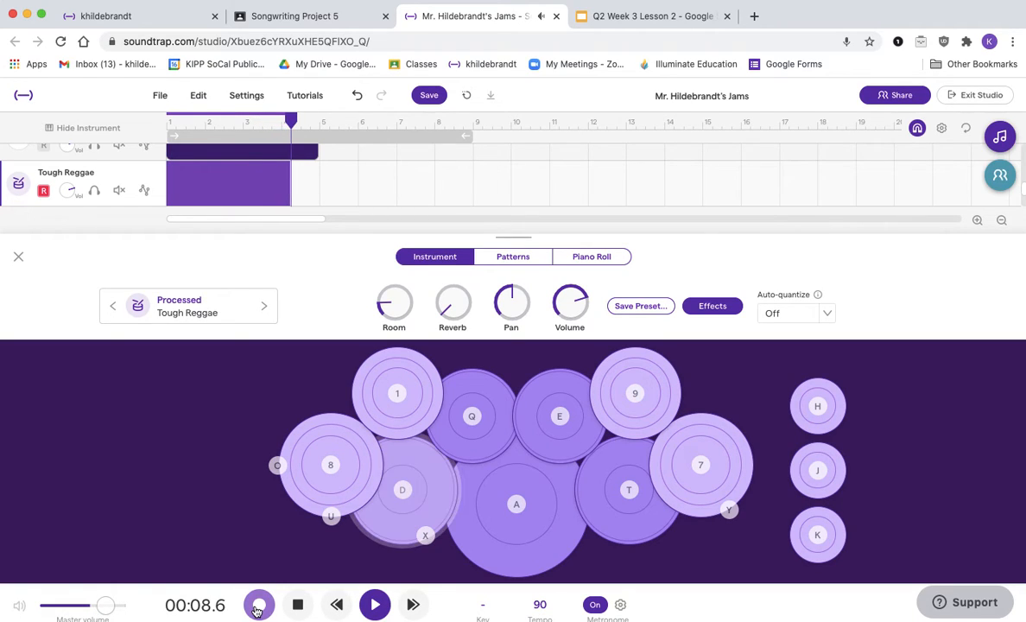
key(d)
key(d)
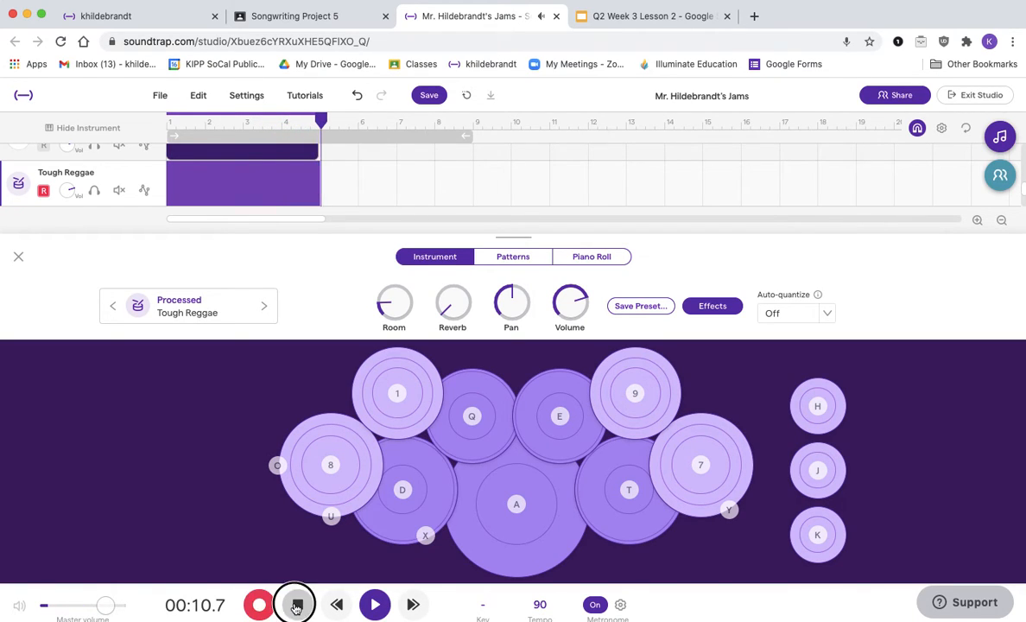
click(295, 603)
Step: Trim the second drum region to end at bar 5, matching the first drum region
click(17, 257)
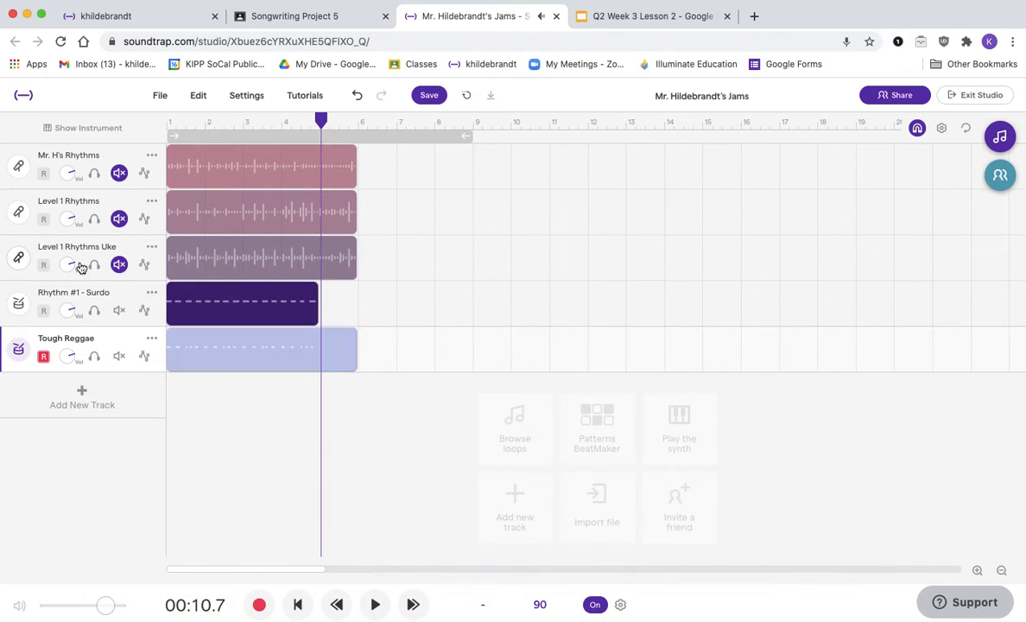
drag(355, 360, 316, 358)
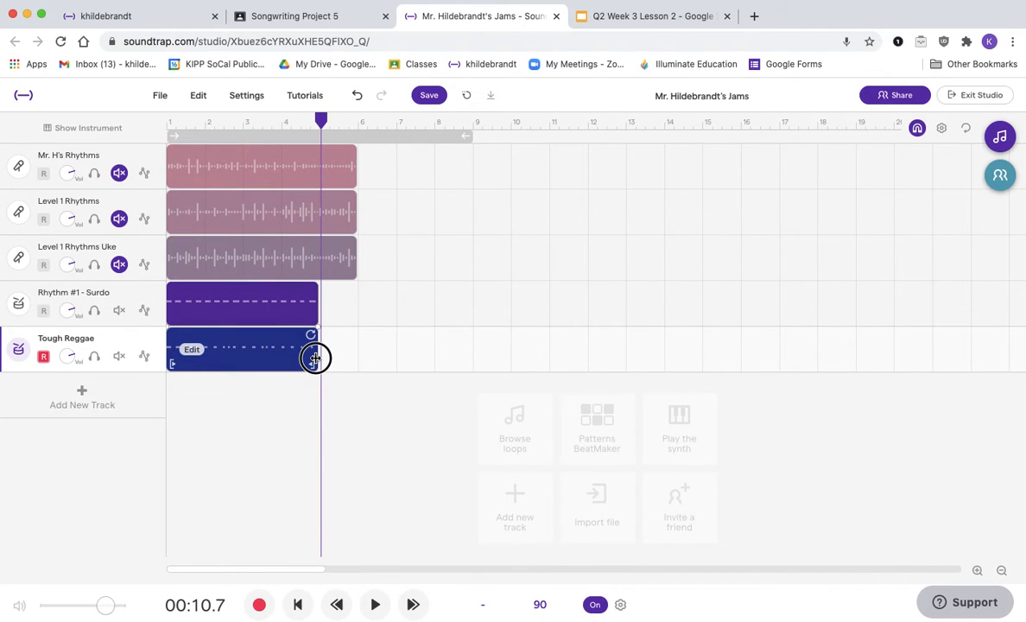
Step: Play the song from the start while adjusting the volume knobs of the two drum tracks
click(170, 118)
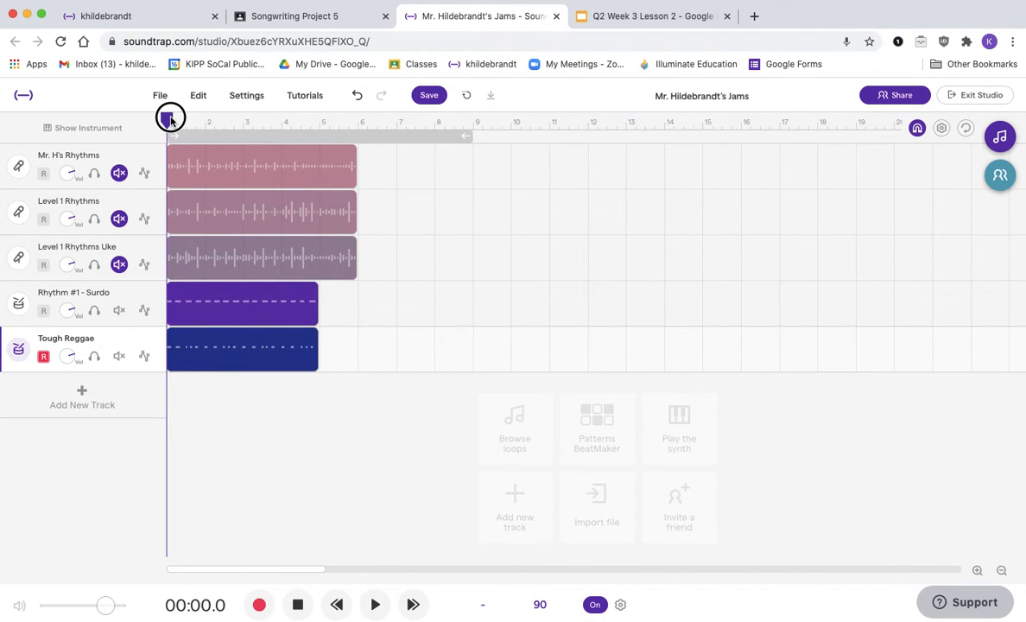
key(space)
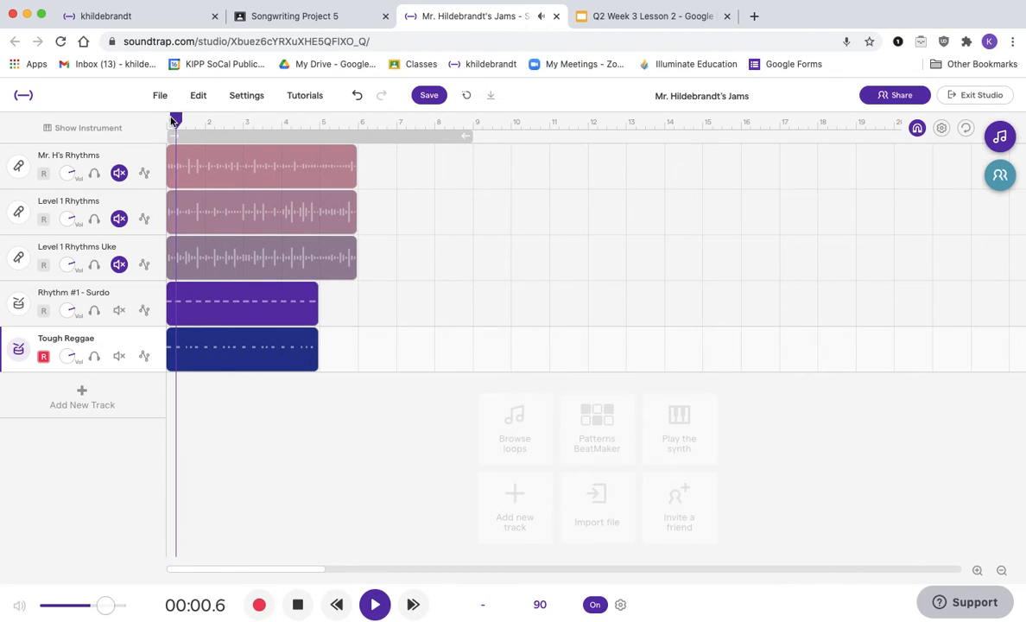
drag(69, 311, 74, 270)
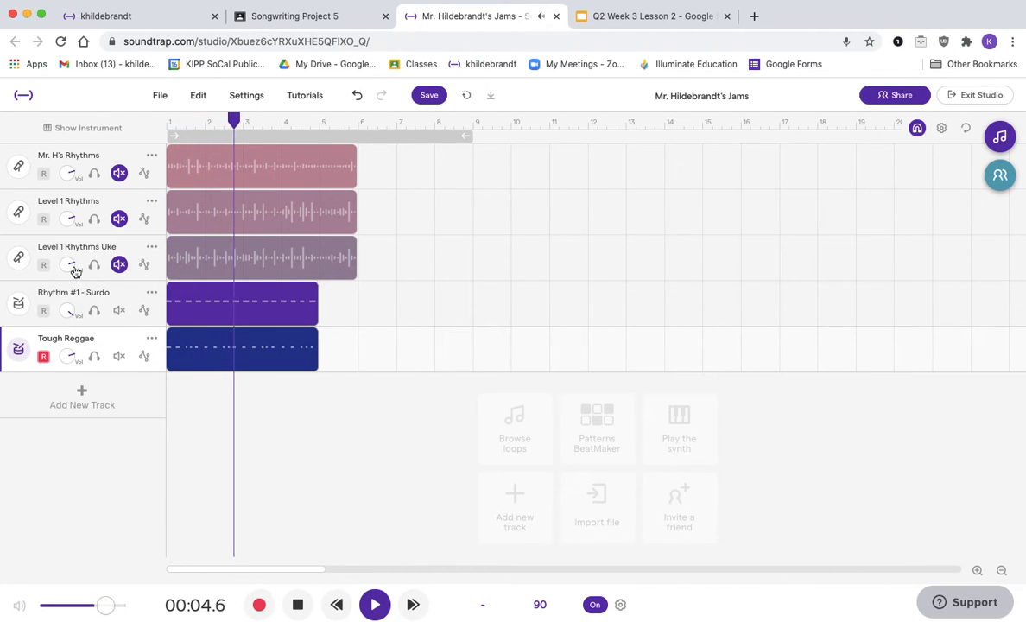
drag(68, 356, 62, 391)
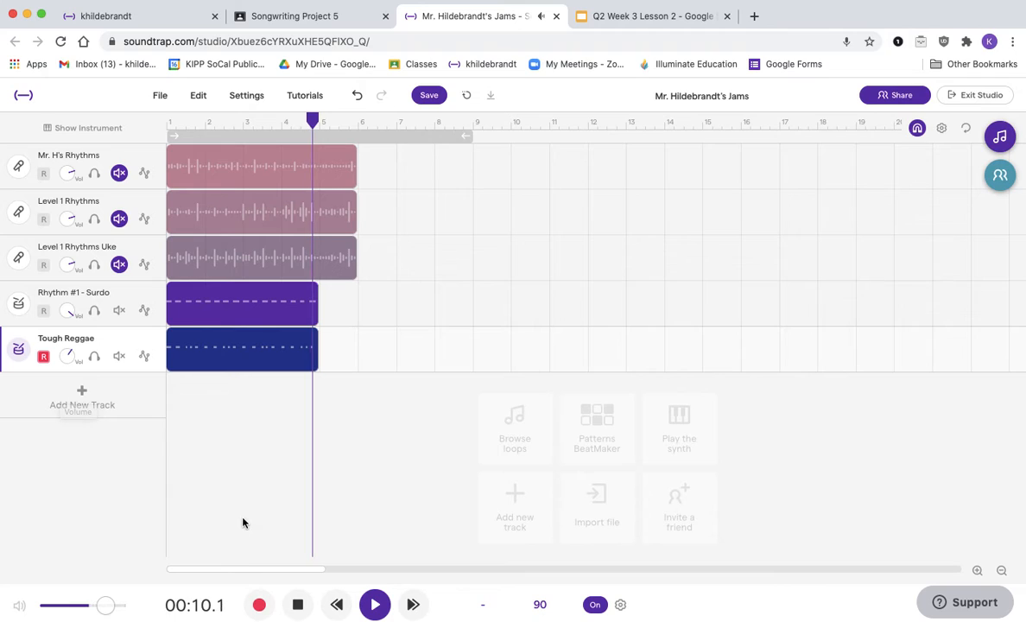
Step: Stop playback, return to the start, and add a new drum track with the Processed Tough Reggae preset
click(297, 604)
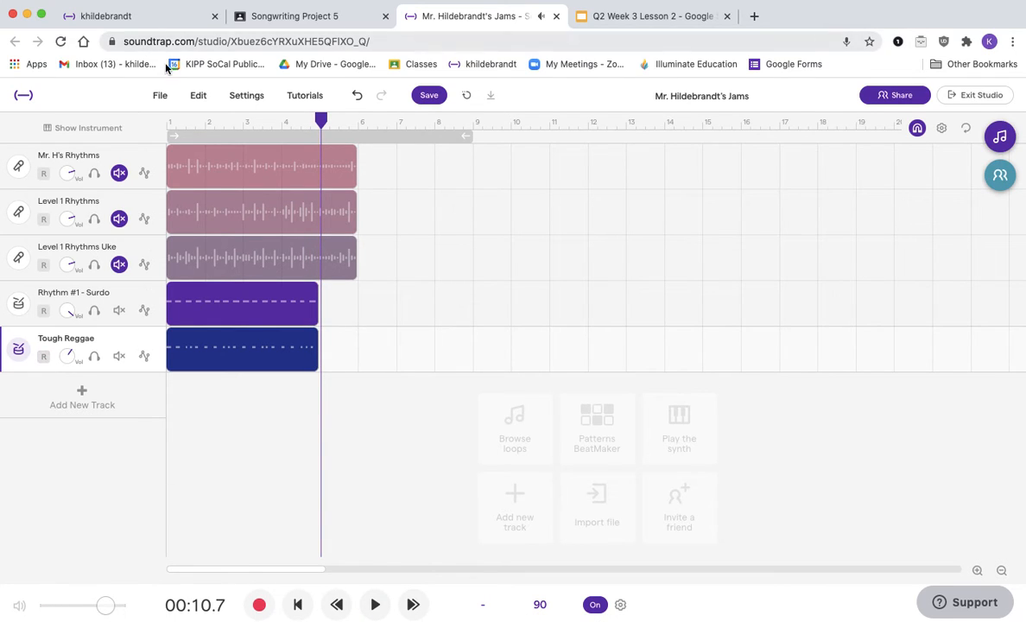
click(169, 126)
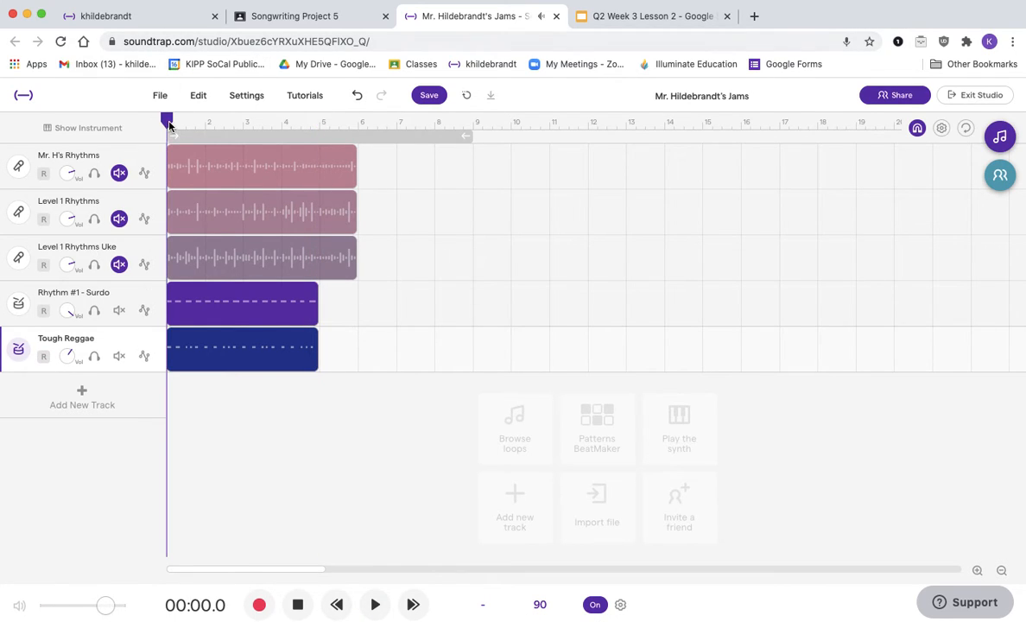
click(85, 405)
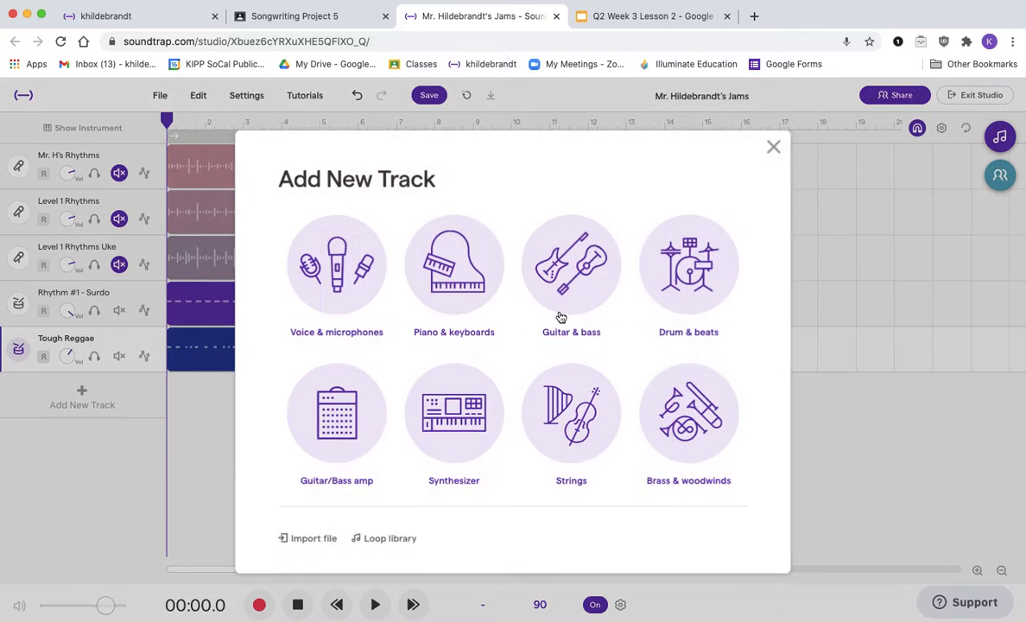
click(711, 304)
click(424, 255)
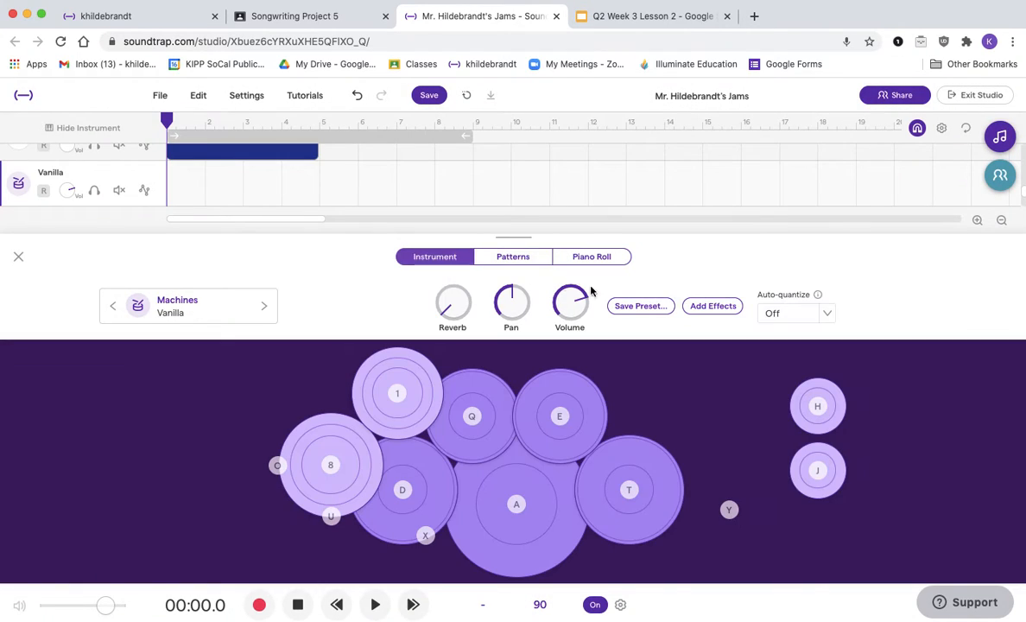
click(218, 313)
scroll(641, 346, down, 3)
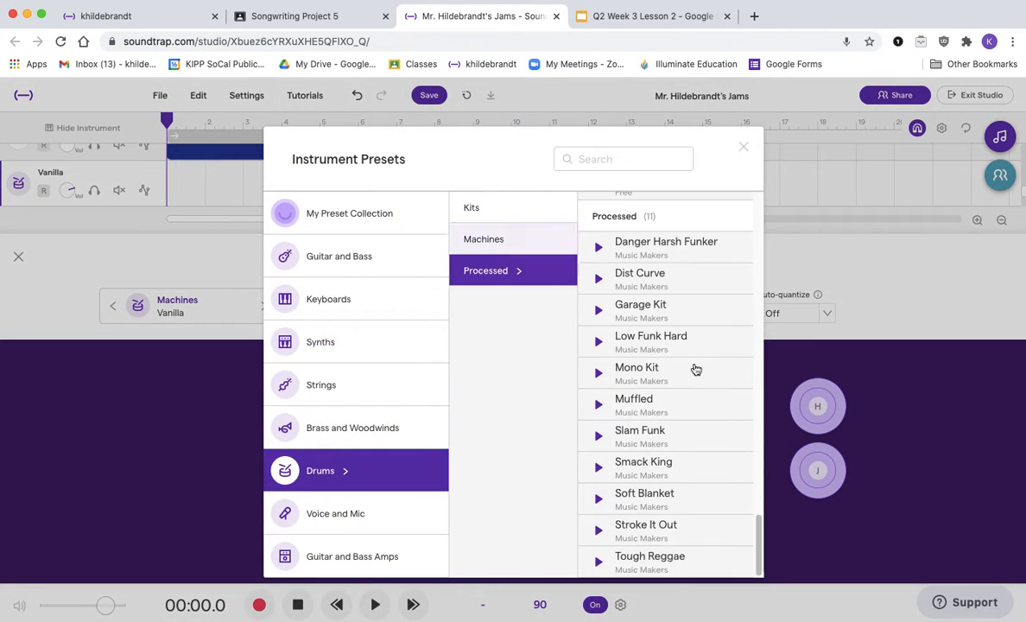
click(653, 563)
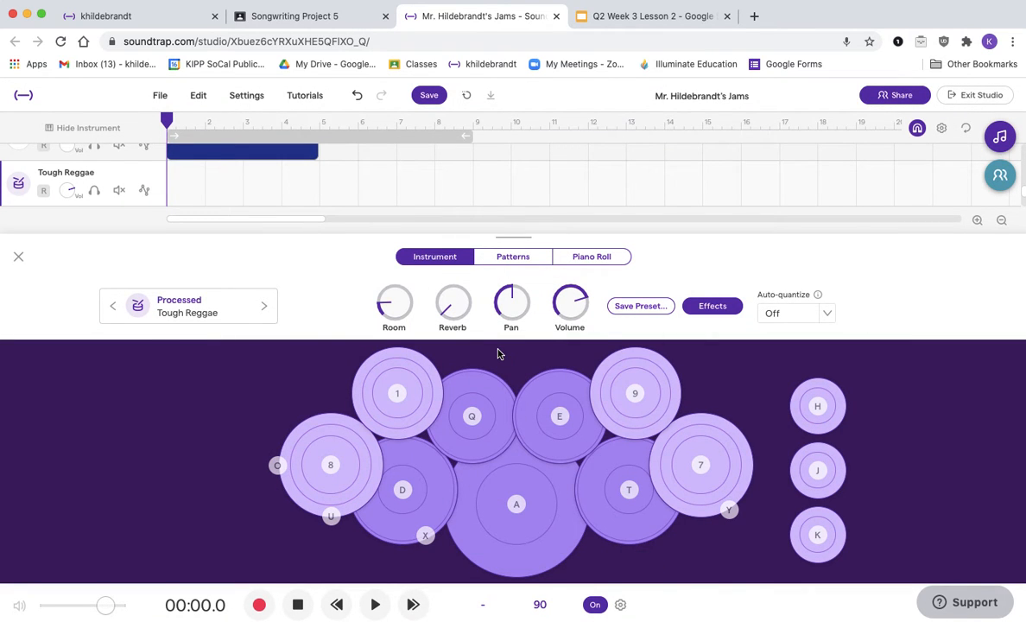
Step: Test pads 8, E, T, 9, Q, X and U on the new Tough Reggae drum kit
key(8)
key(e)
key(t)
key(9)
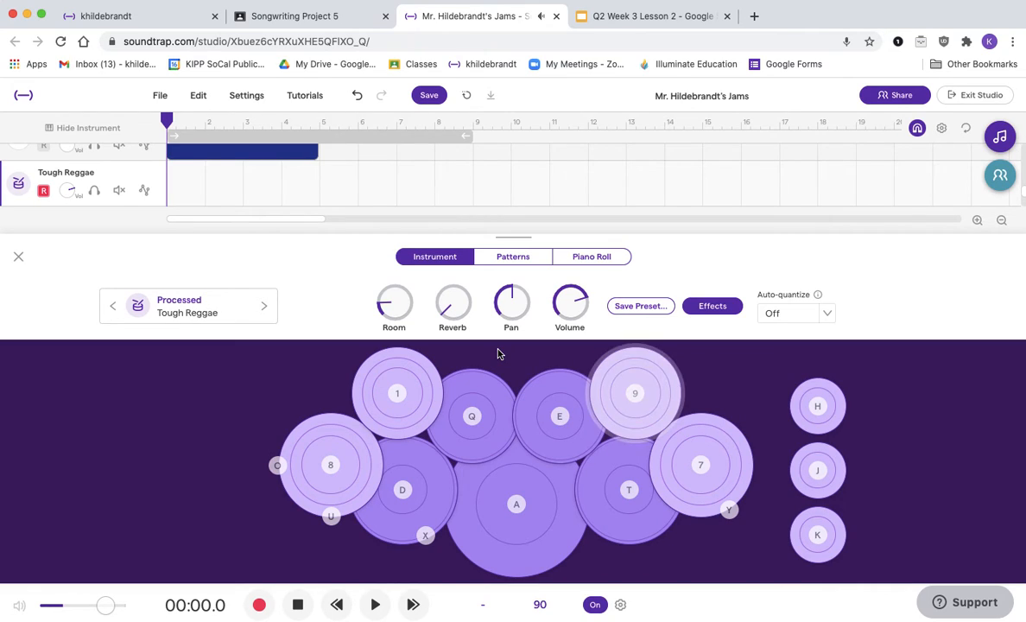
key(e)
key(q)
key(x)
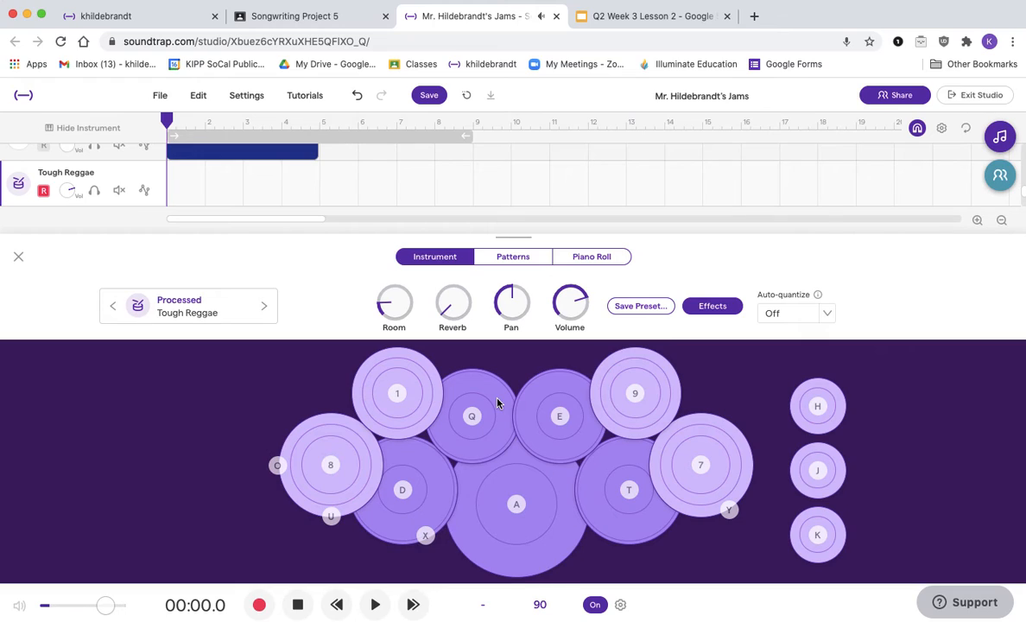
key(u)
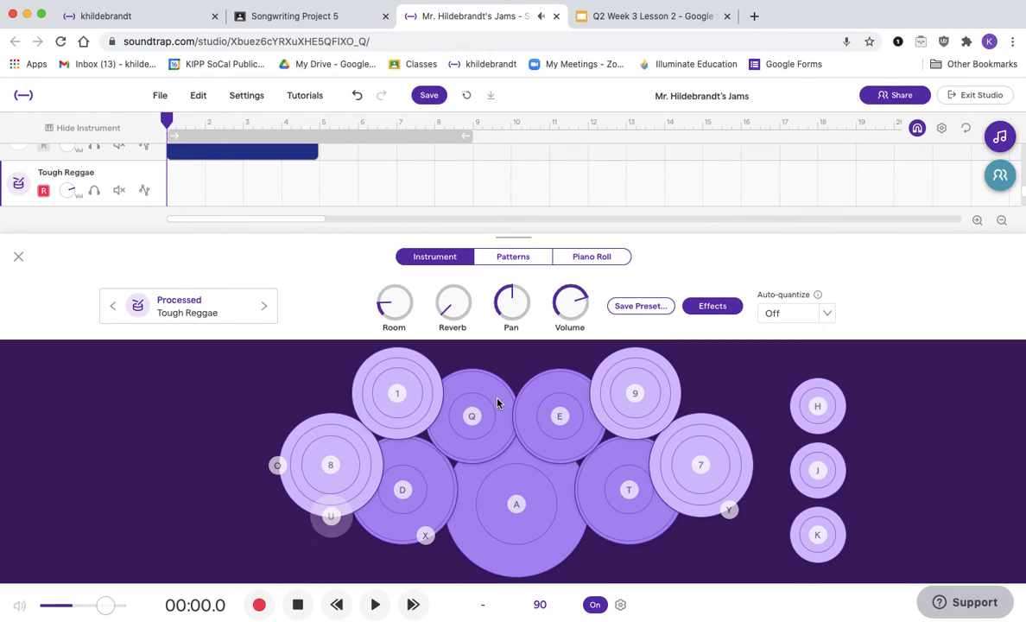
key(8)
key(8)
Step: Check the LEVEL 1 Rhythms slide, then record a third beat from the start by alternating pads U and 8
click(637, 16)
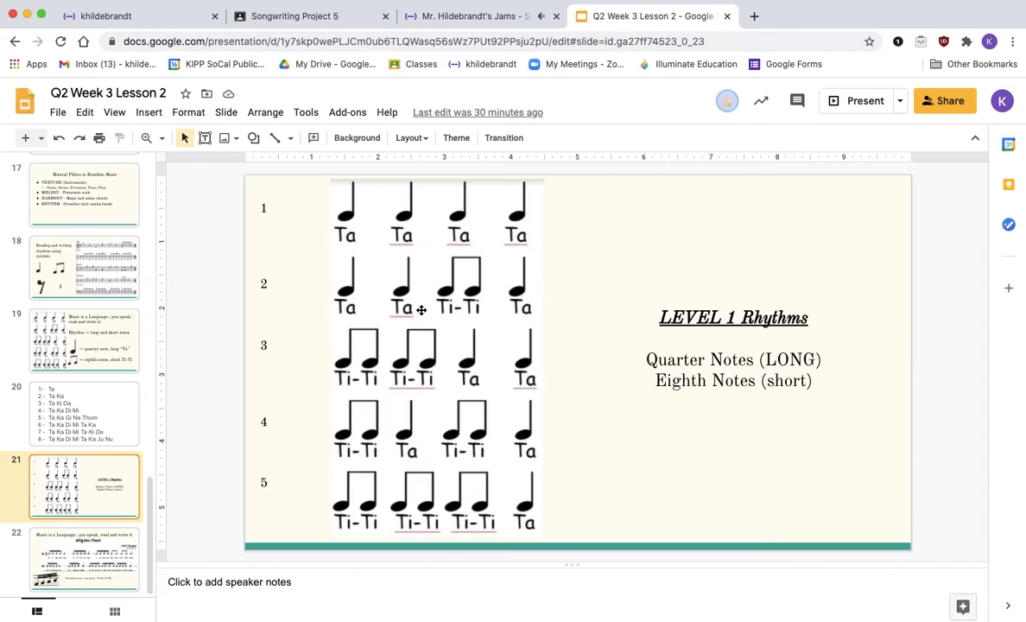
click(467, 16)
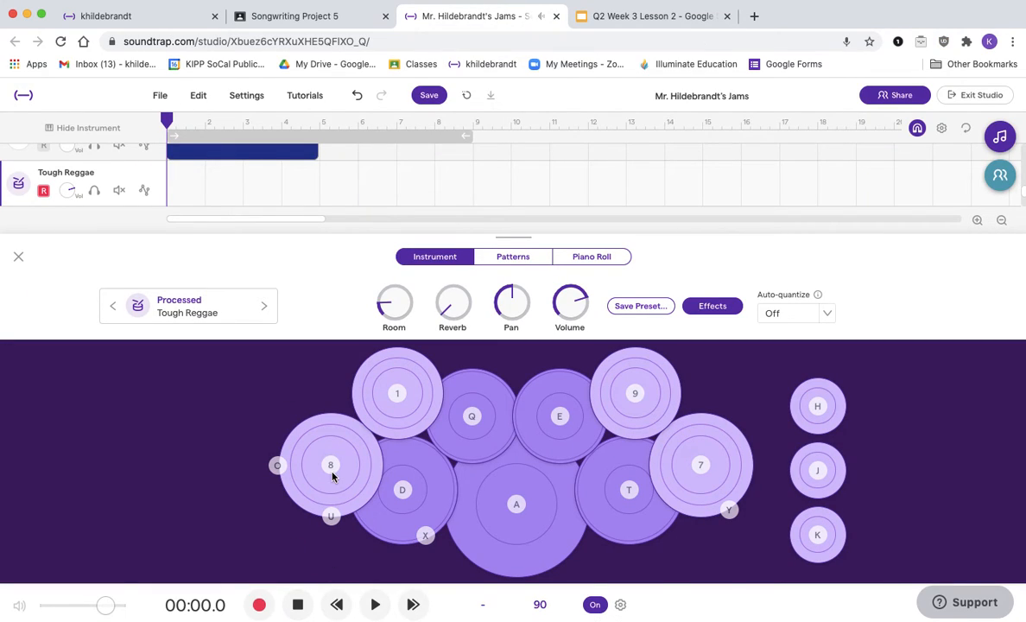
click(256, 607)
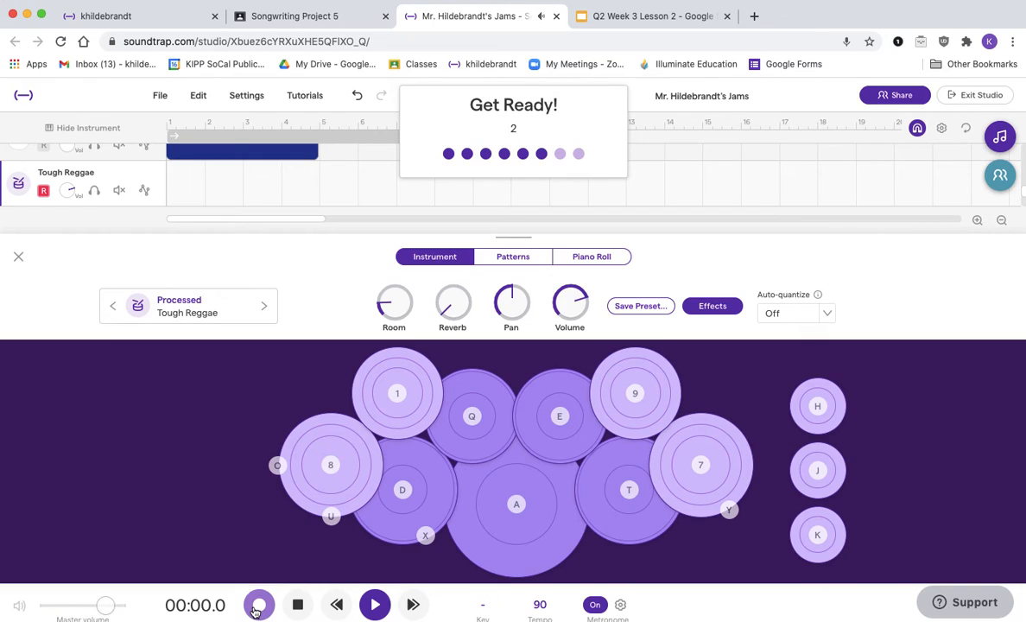
key(u)
key(u)
key(u)
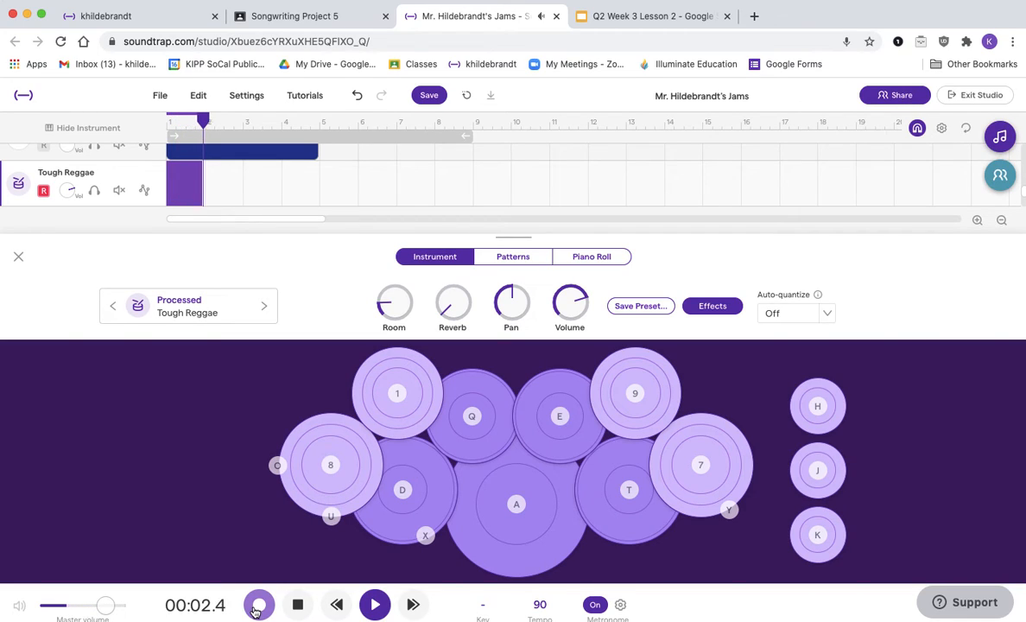
key(u)
key(u)
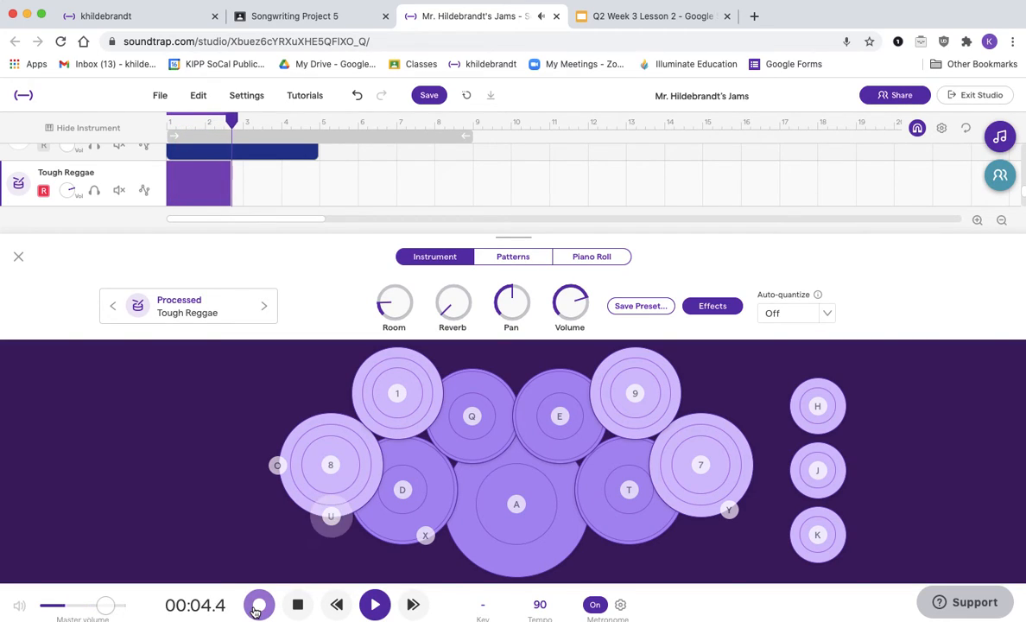
key(8)
key(8)
key(8)
key(u)
key(u)
key(u)
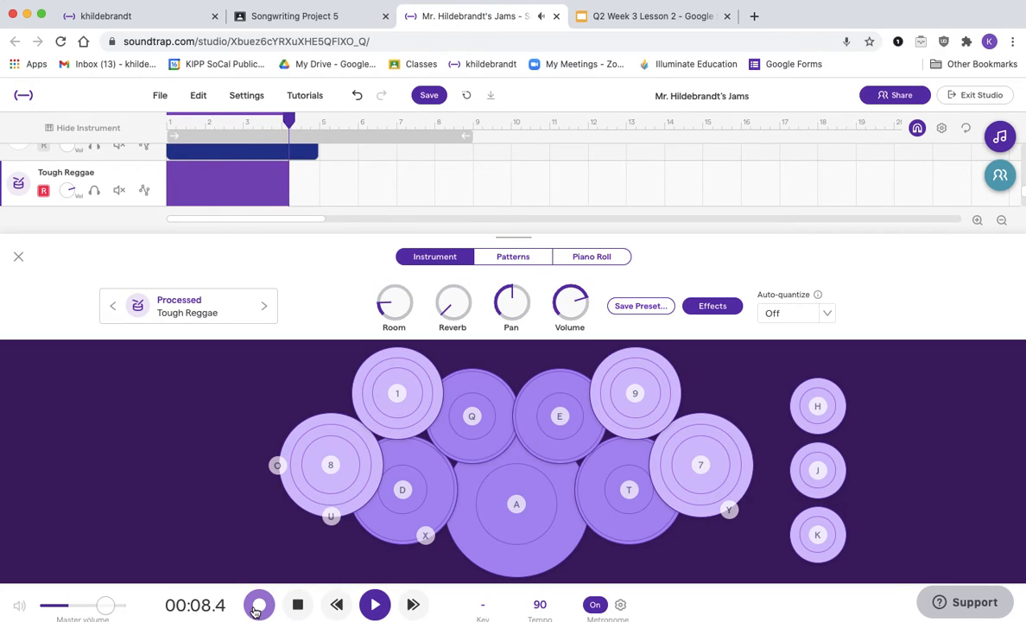
key(8)
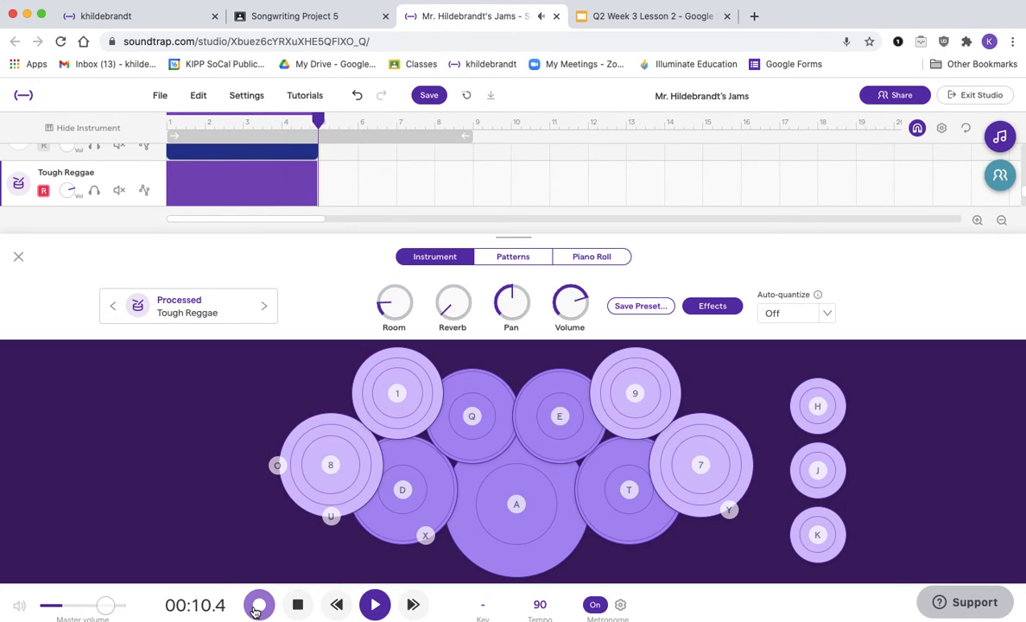
click(298, 605)
Step: Close the instrument view, trim the third drum region to end at bar 5, and play the song back from the start
click(19, 256)
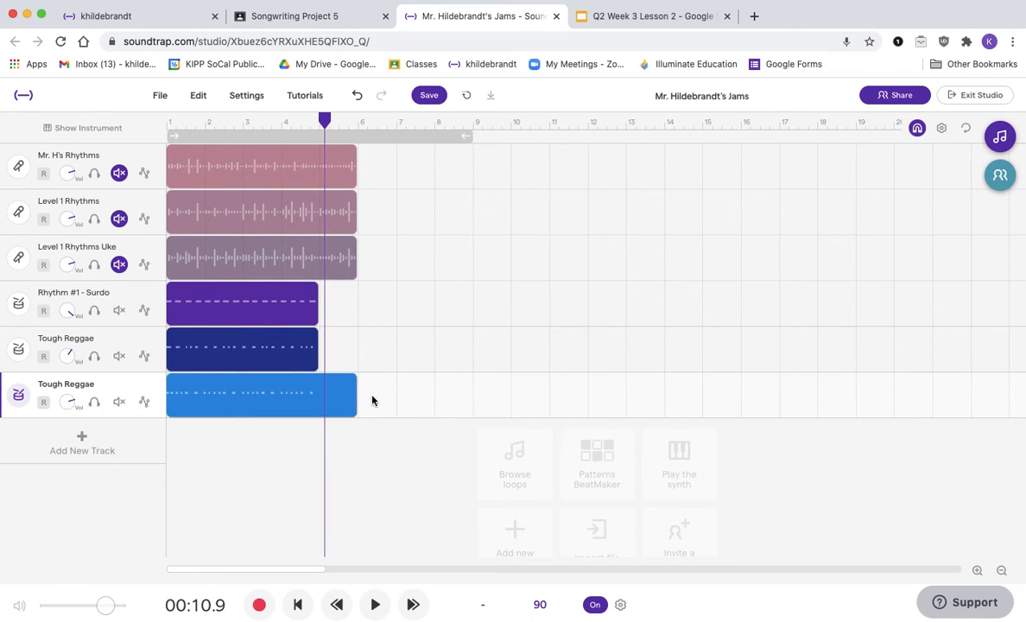
drag(351, 408, 316, 408)
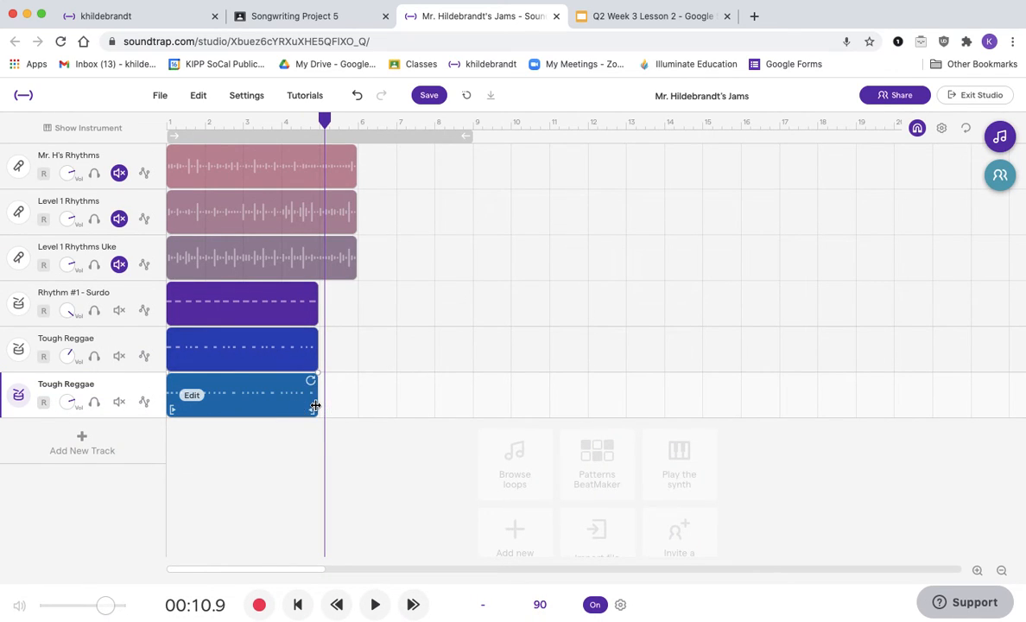
click(174, 122)
key(space)
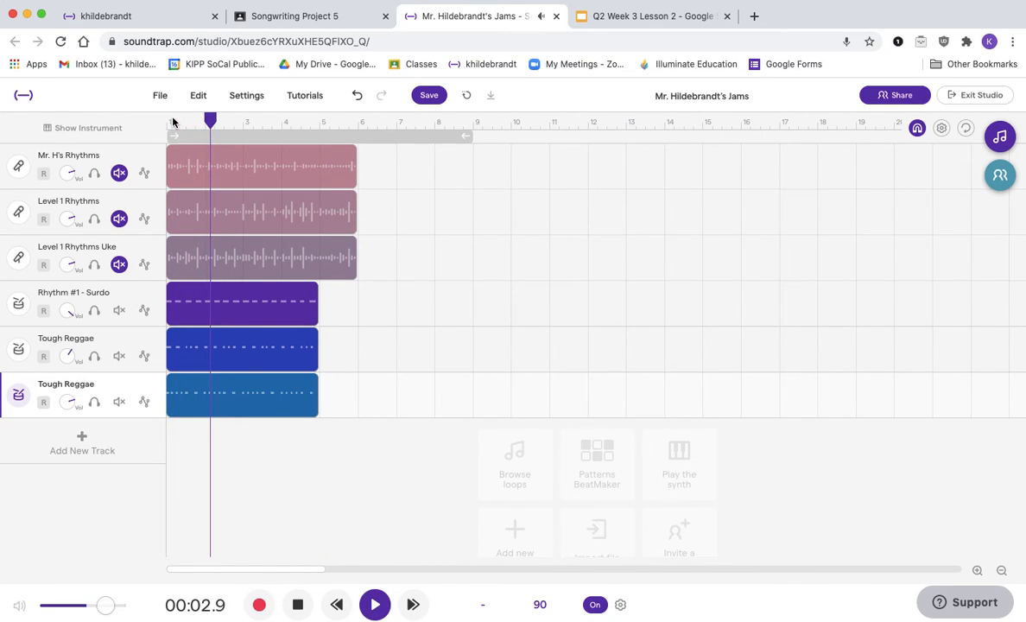
click(296, 602)
Step: Rename the two Tough Reggae tracks to Rhythm # 2 - Caixa and Rhythm #3 - Hihat
double_click(59, 341)
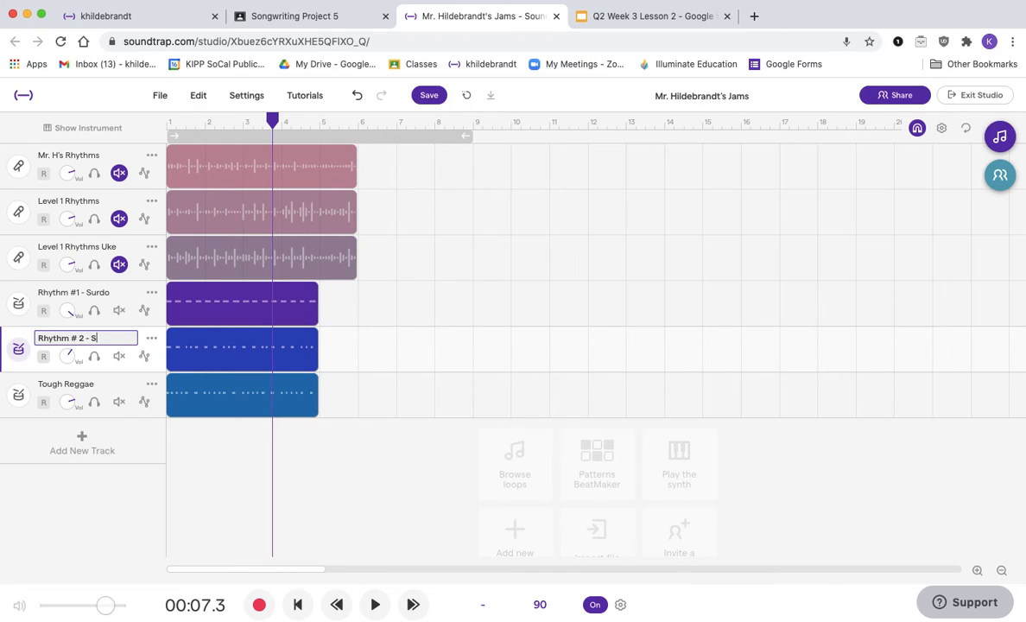
click(68, 393)
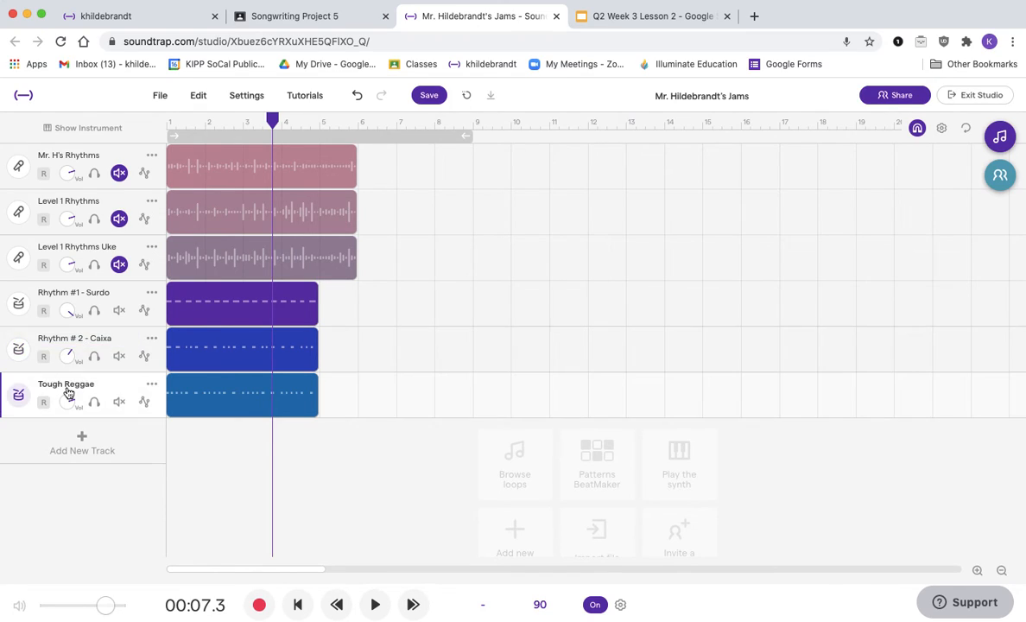
double_click(68, 387)
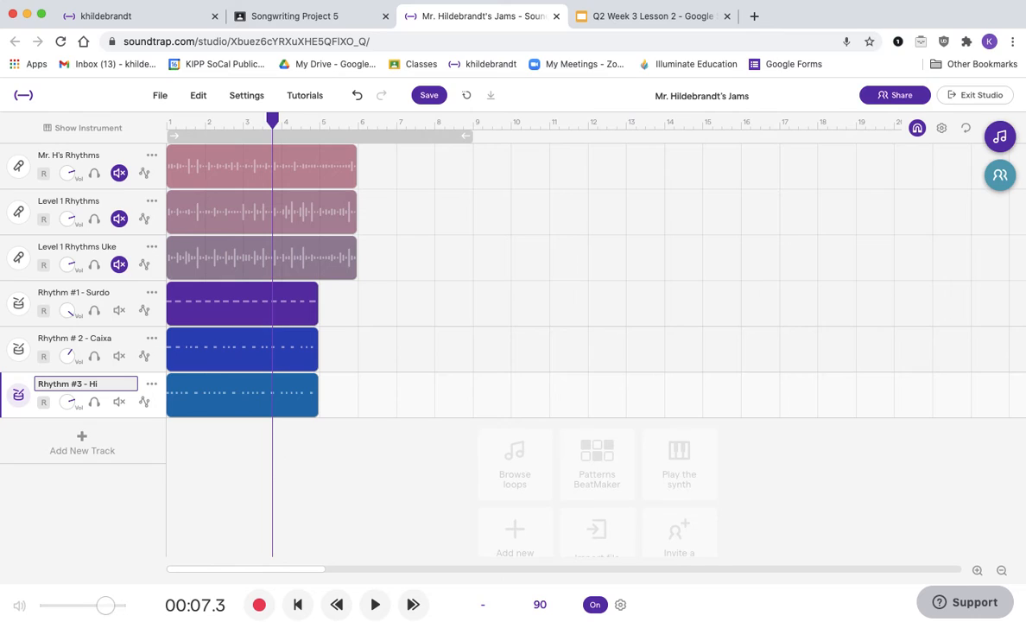
key(Return)
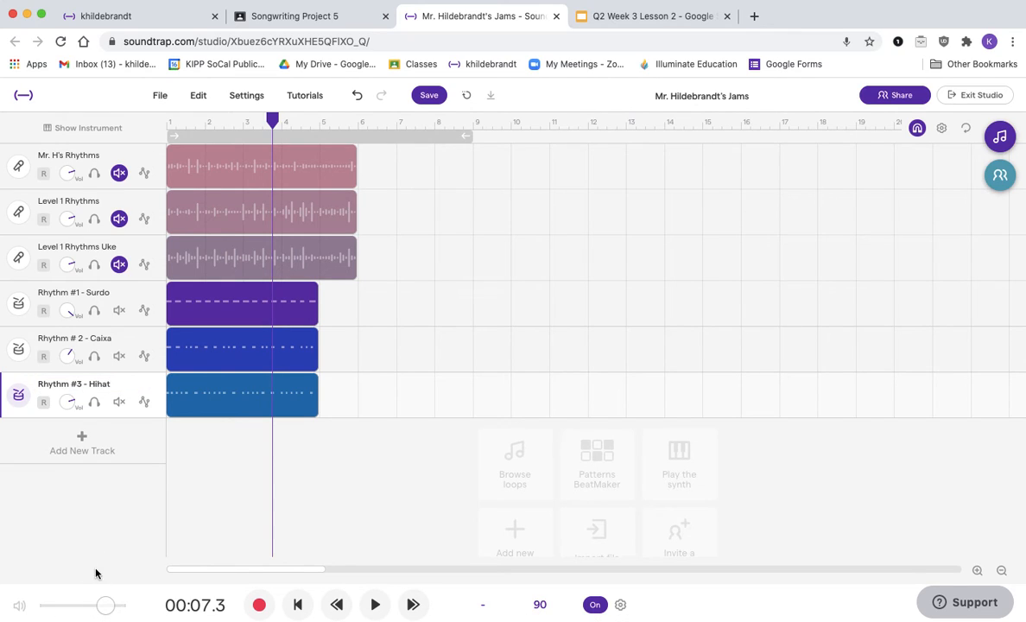
Step: Glance at the slide, then add another drum track with the Processed Tough Reggae preset and test pad Q
click(614, 17)
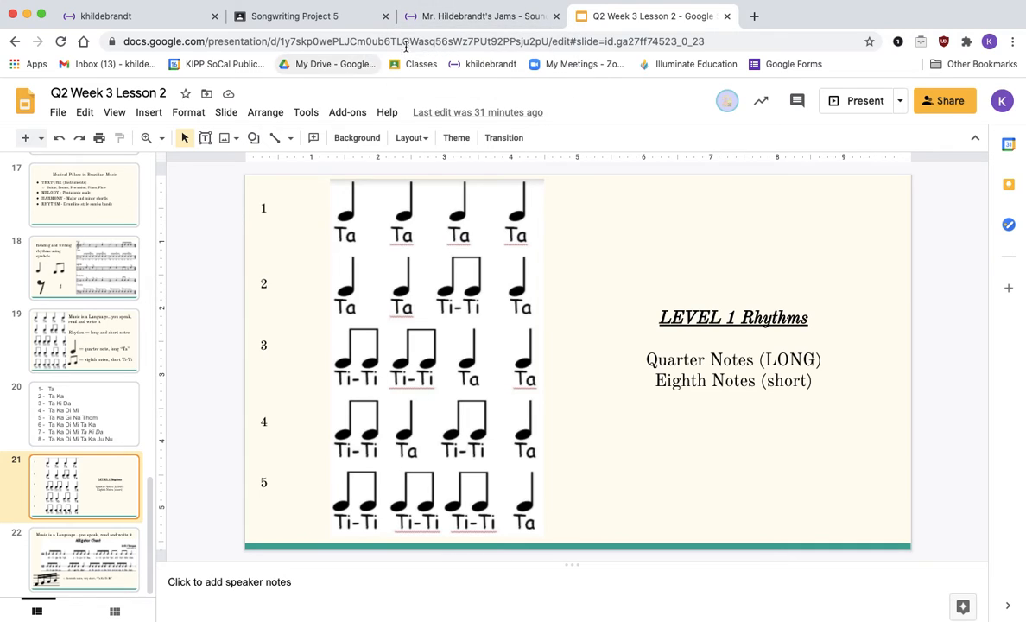
click(449, 14)
click(79, 445)
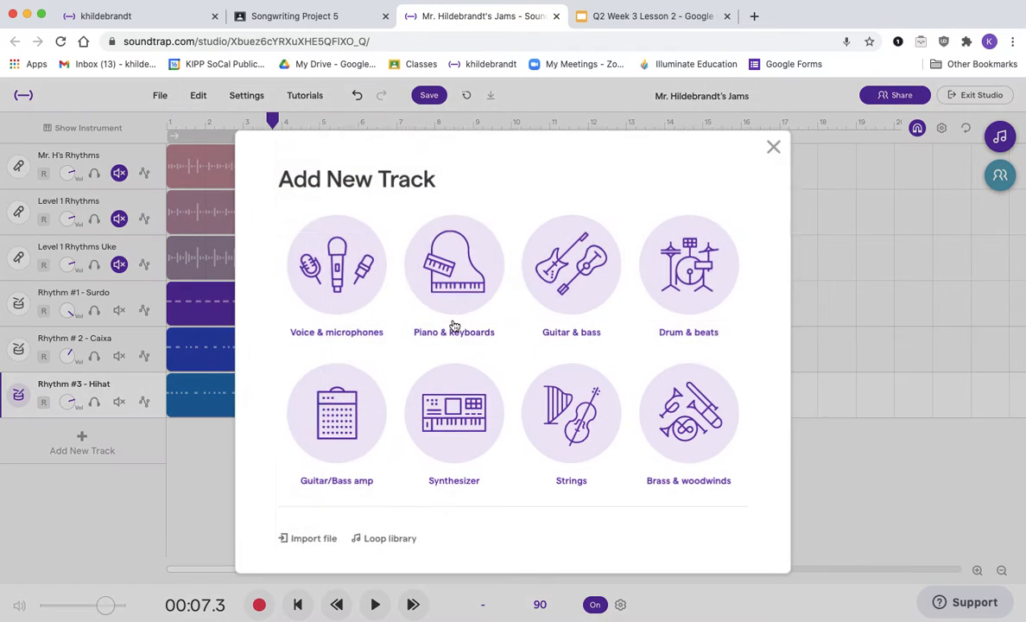
click(686, 259)
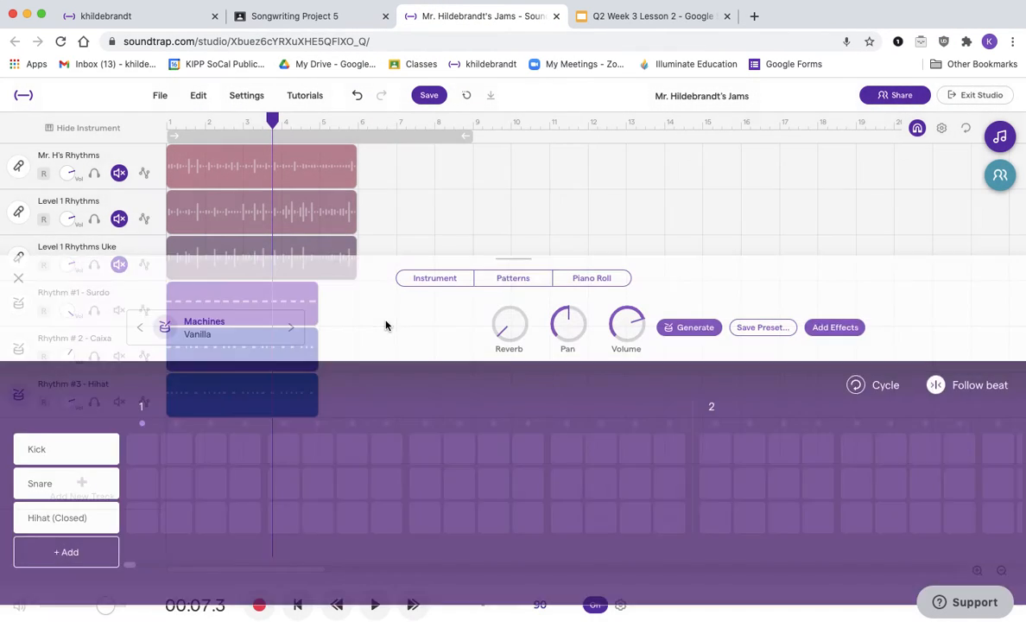
click(221, 295)
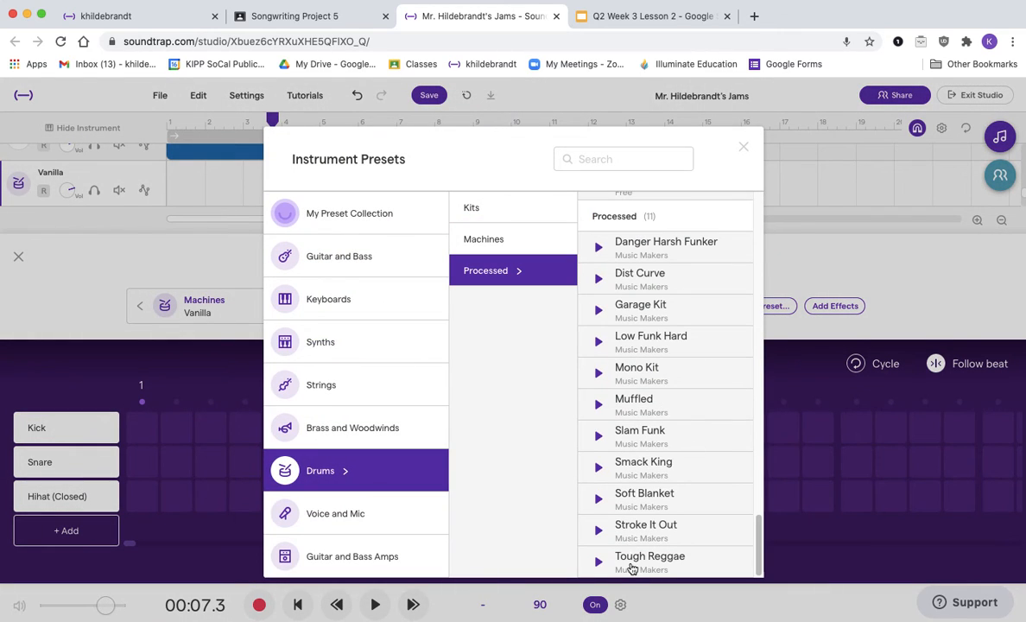
click(631, 561)
click(439, 261)
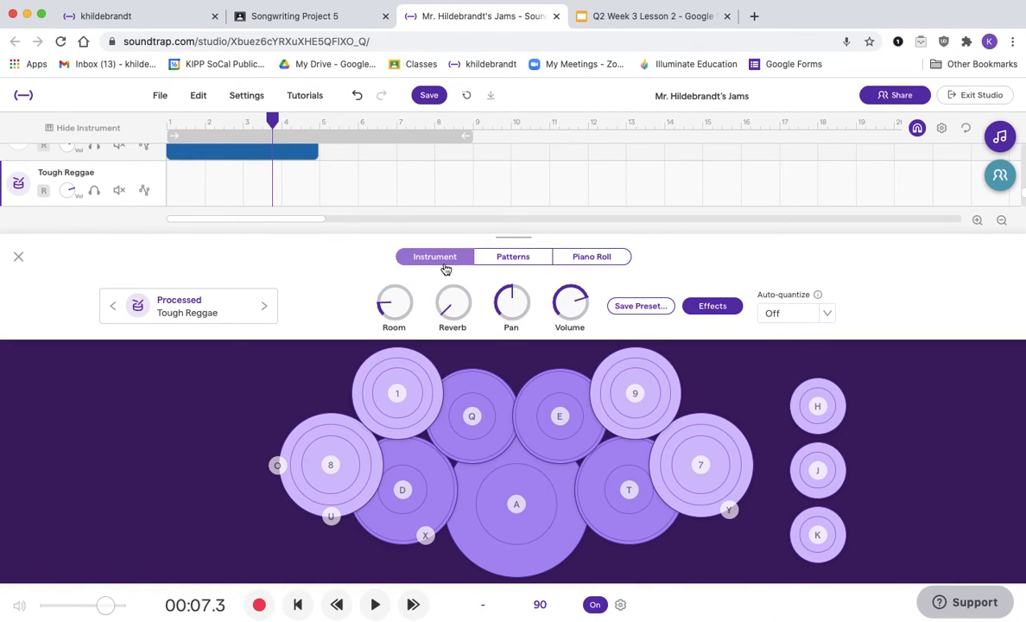
key(q)
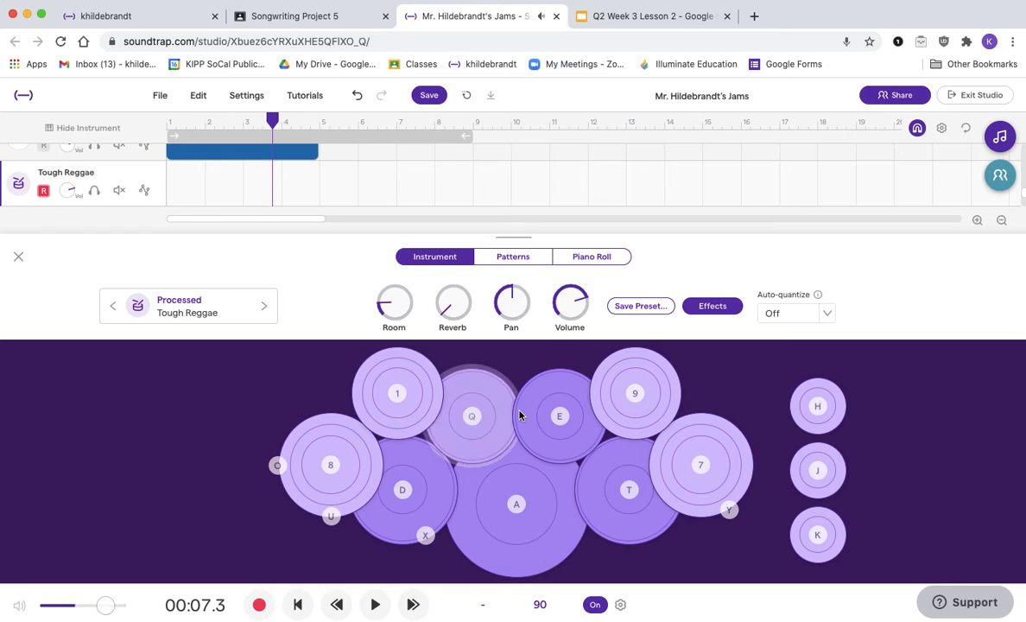
key(q)
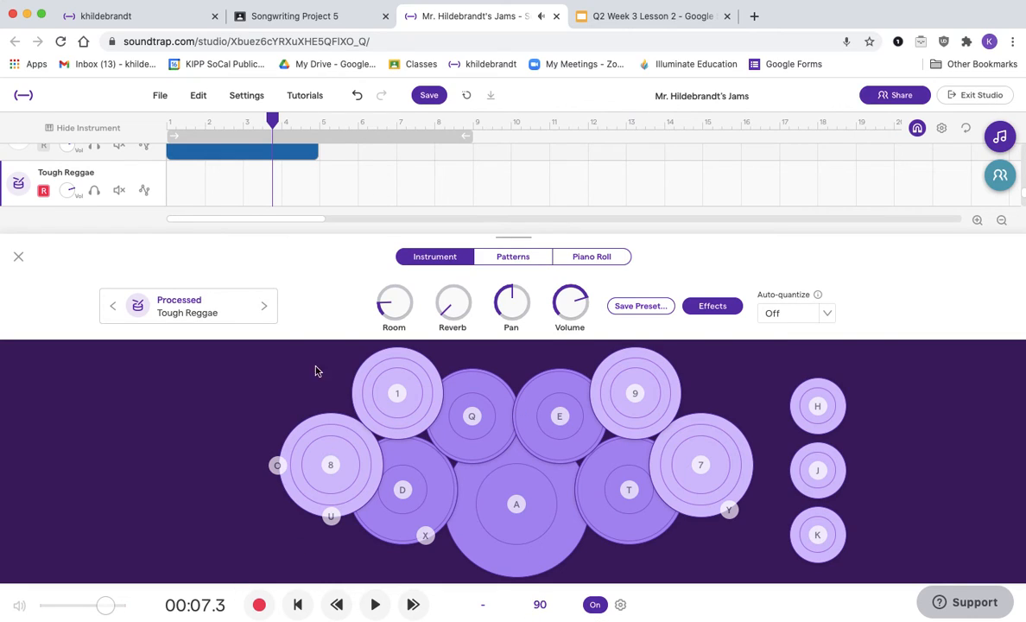
Step: Check the LEVEL 1 Rhythms slide, then record a fourth beat from the start by playing pad Q steadily and close the instrument view
click(656, 16)
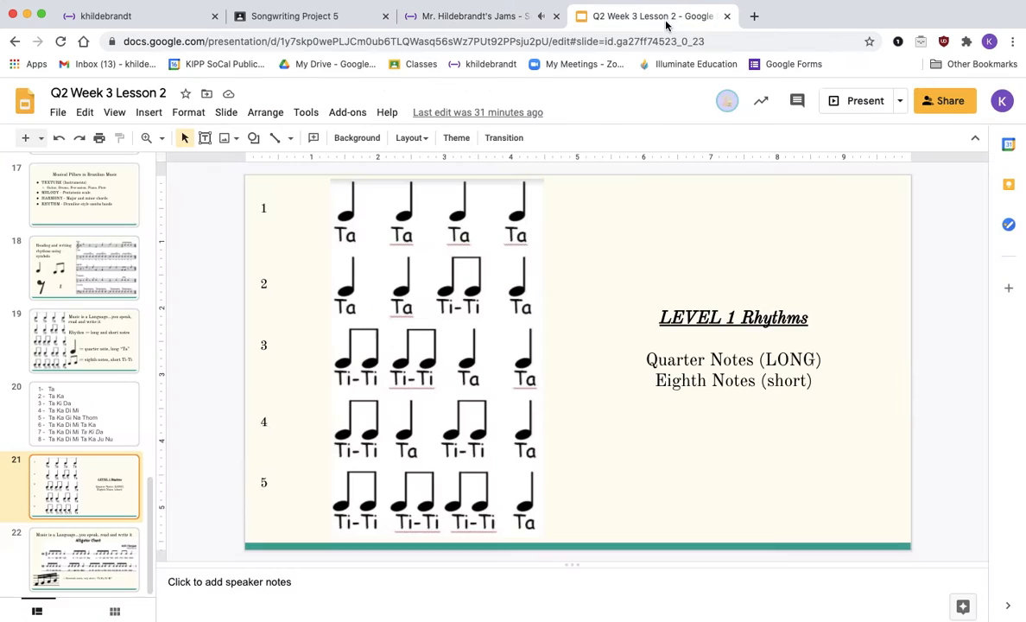
click(462, 22)
click(168, 122)
click(260, 605)
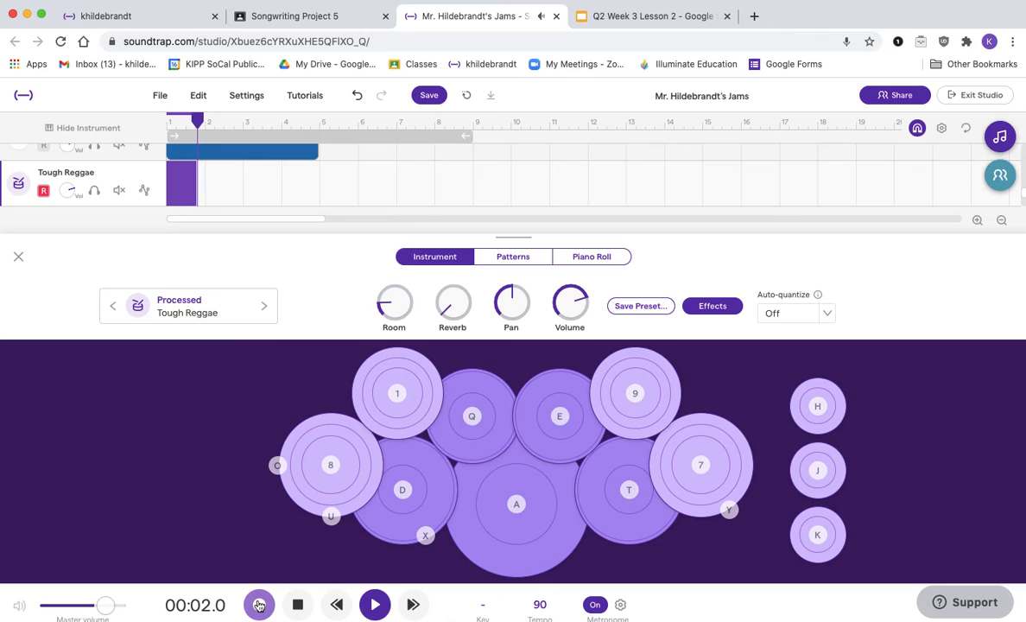
key(q)
key(q)
key(q)
key(q)
key(q)
key(q)
key(q)
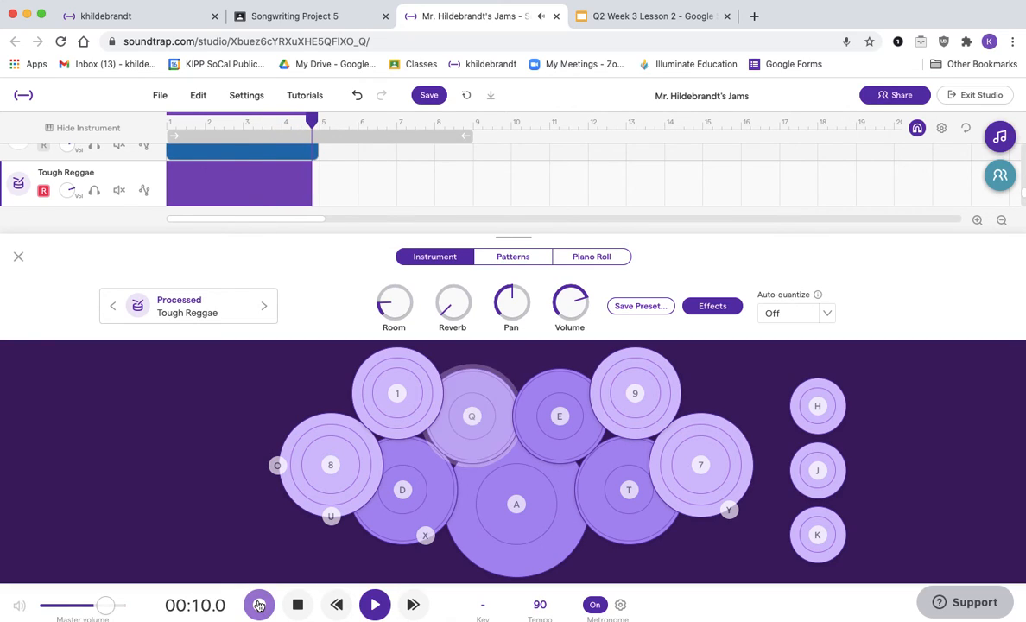
click(258, 606)
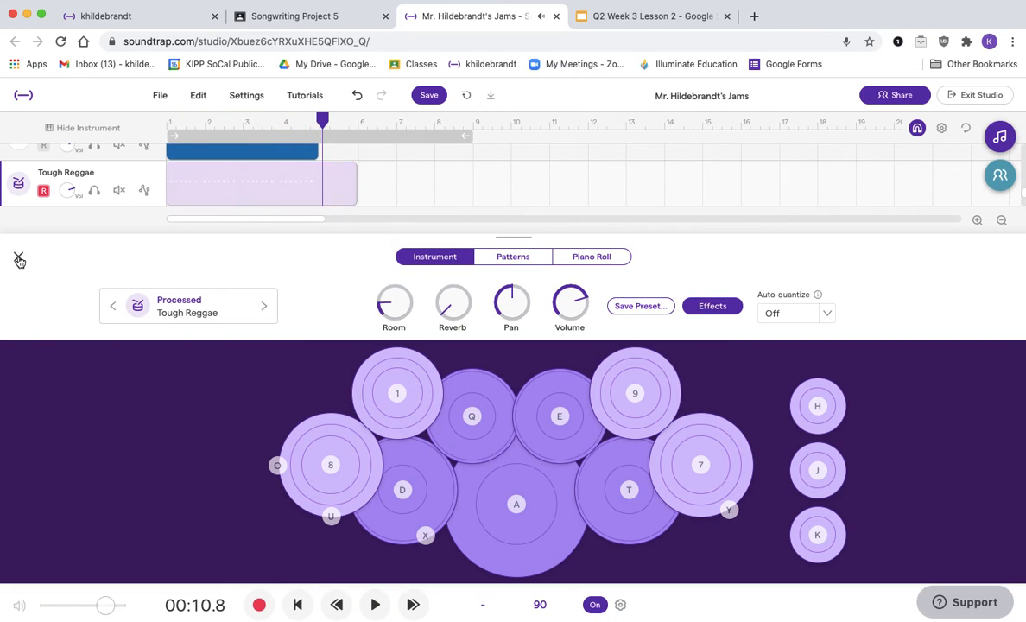
click(18, 257)
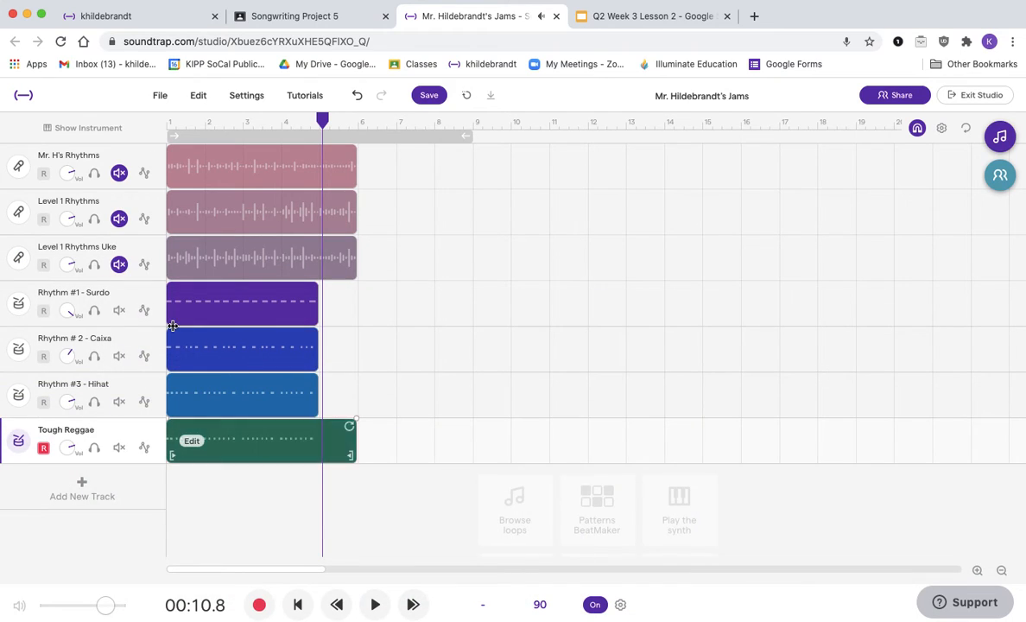
Step: Trim the Tough Reggae drum region to end at bar 5, then play the song from the start with the metronome switched off
click(167, 121)
drag(353, 456, 310, 453)
key(space)
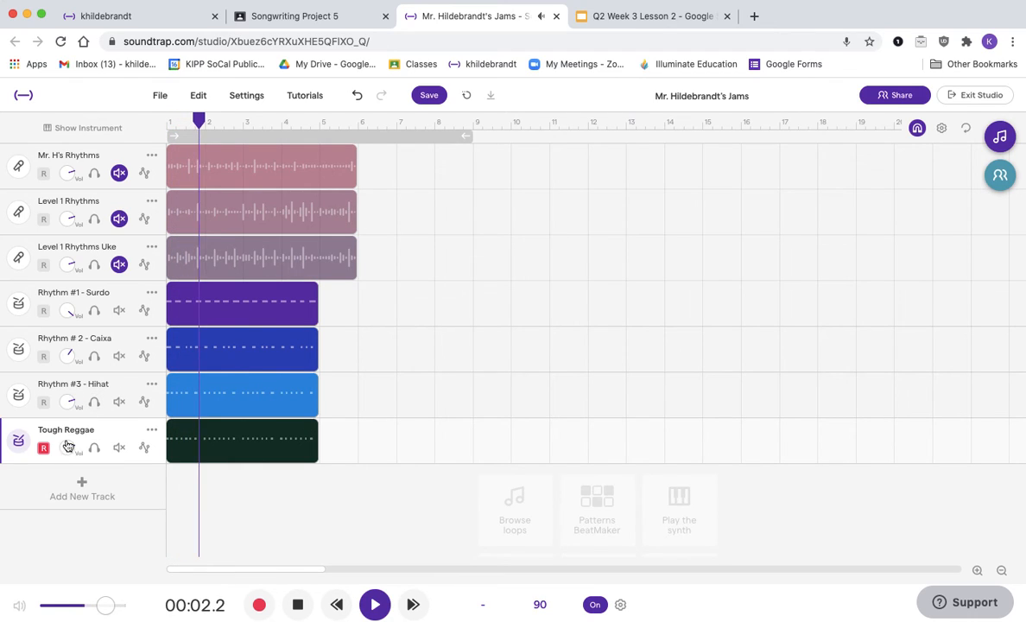
click(595, 606)
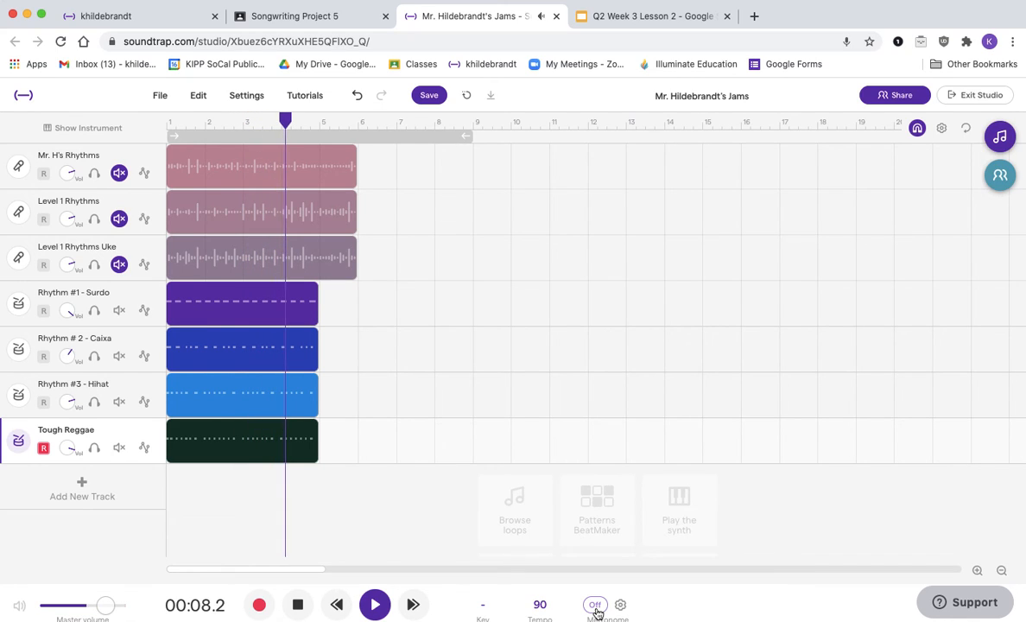
click(298, 605)
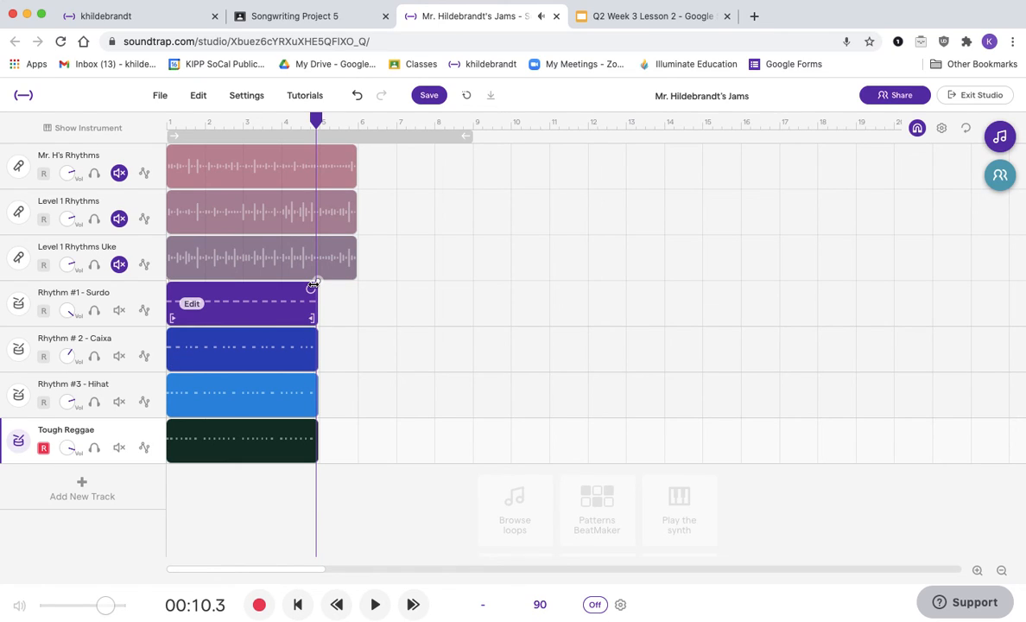
mouse_move(309, 294)
mouse_down()
mouse_move(531, 293)
mouse_move(313, 276)
mouse_up()
drag(311, 338, 312, 385)
click(310, 429)
mouse_move(310, 429)
mouse_down()
mouse_move(648, 430)
mouse_move(307, 432)
mouse_up()
Step: Change the song tempo to 150 BPM, adjusting the audio to match, and play it back from the start
click(536, 604)
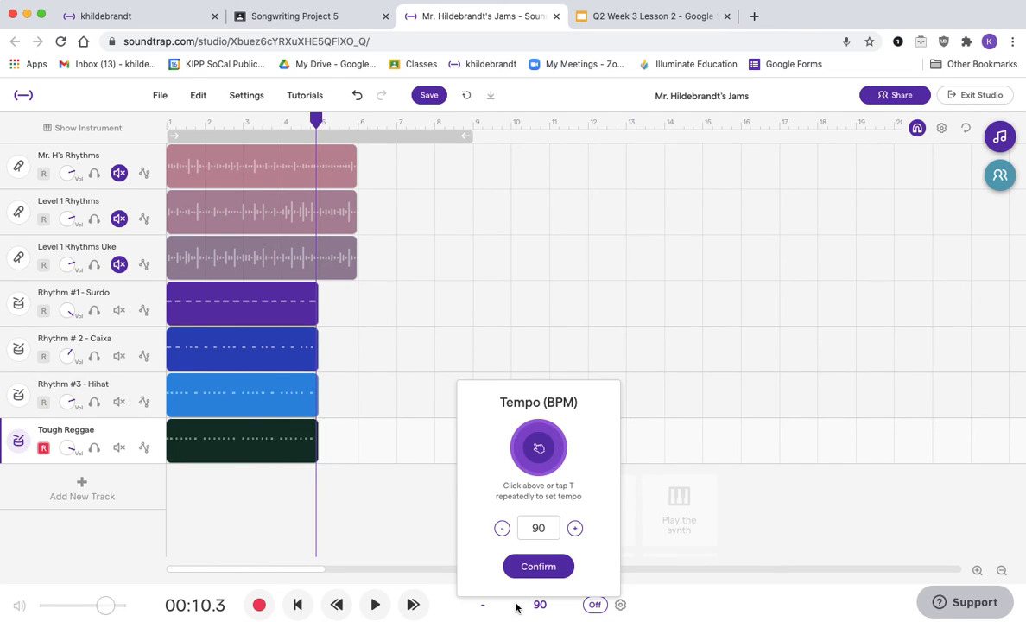
text(150)
click(538, 566)
click(631, 417)
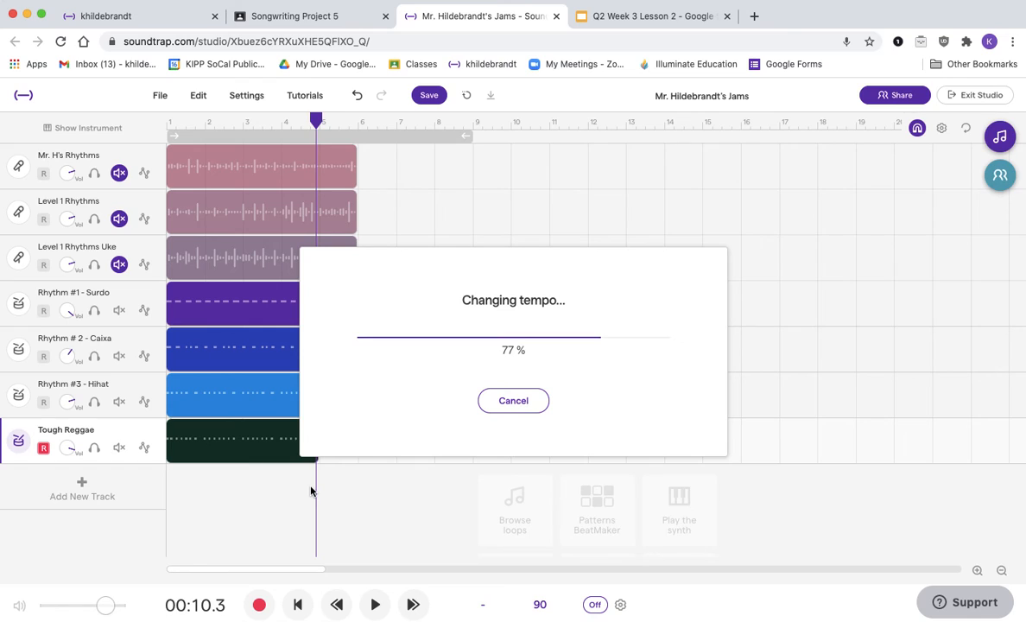
click(169, 122)
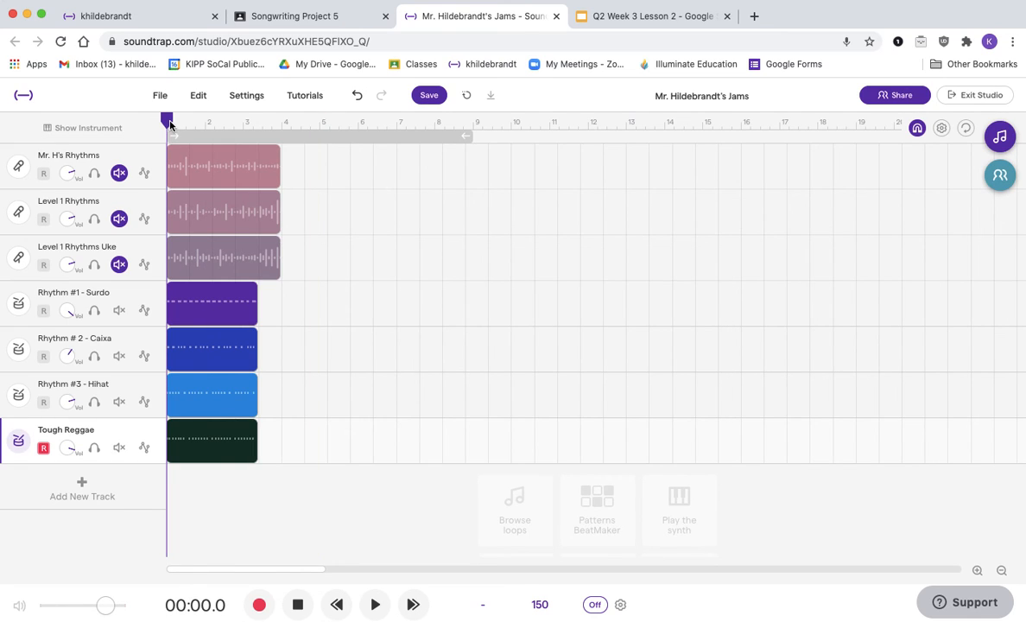
key(space)
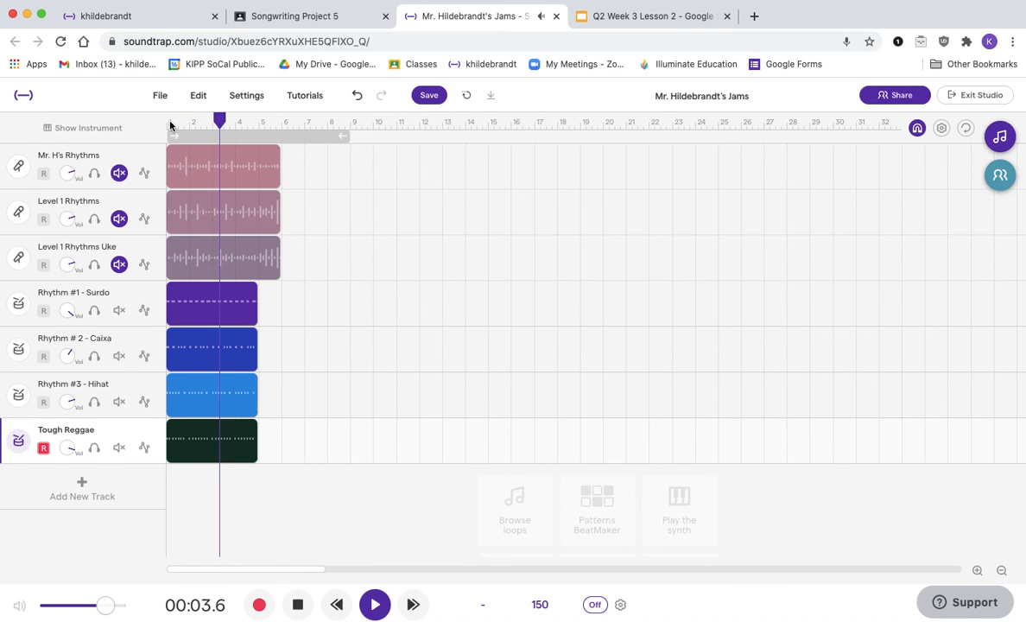
click(305, 609)
click(302, 605)
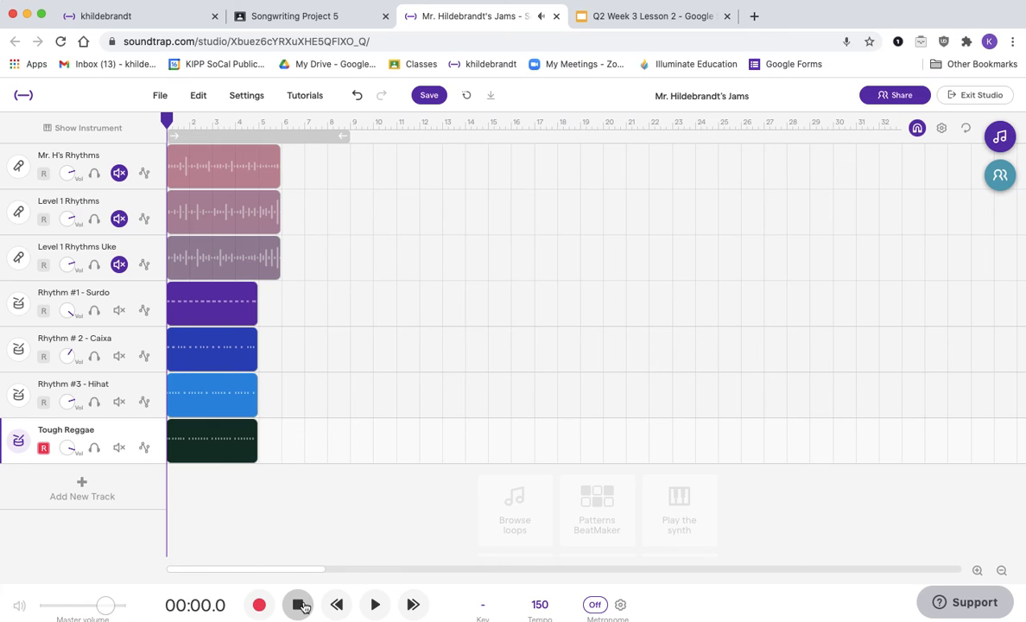
Step: Set the song tempo to 90 BPM and adjust the audio data to match the new tempo
click(540, 605)
double_click(547, 528)
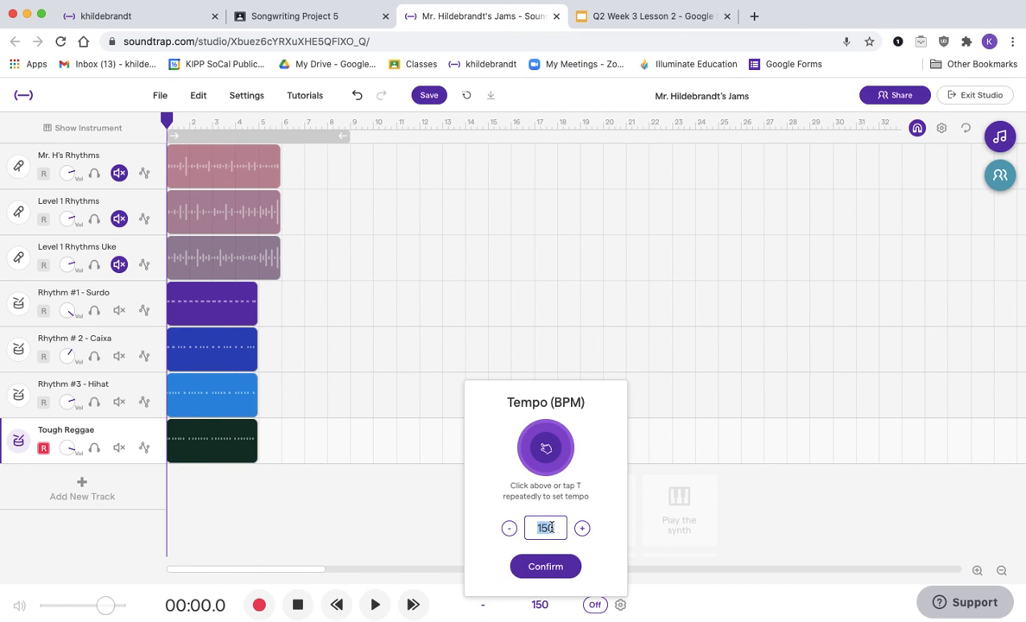
text(90)
click(538, 564)
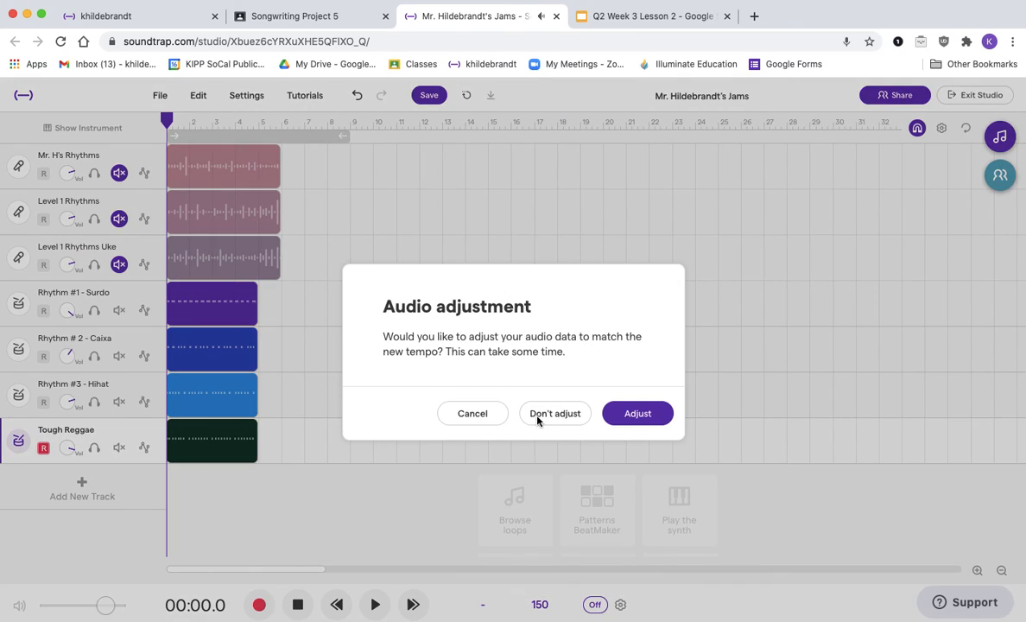
click(638, 413)
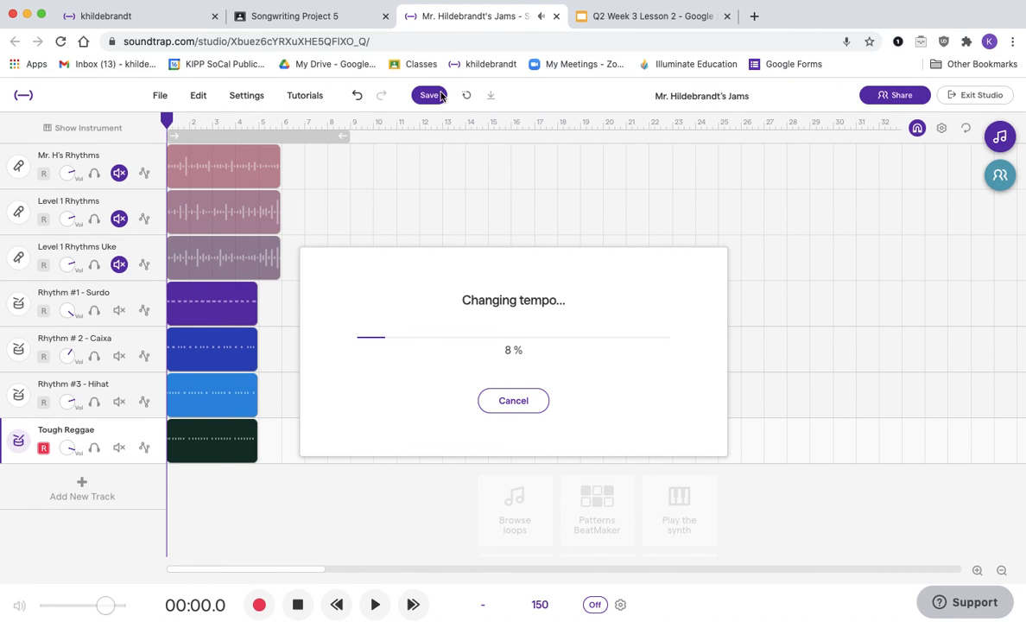